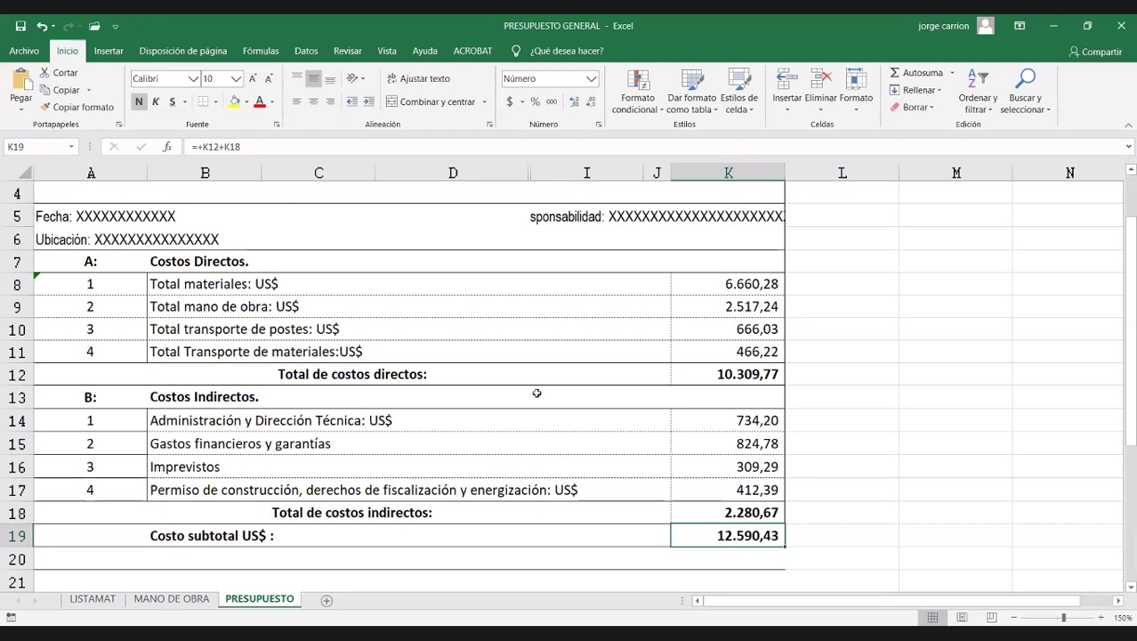
Open the LISTAMAT sheet and check the new message in the meeting chat
key(ctrl+Page_Up)
key(ctrl+Page_Up)
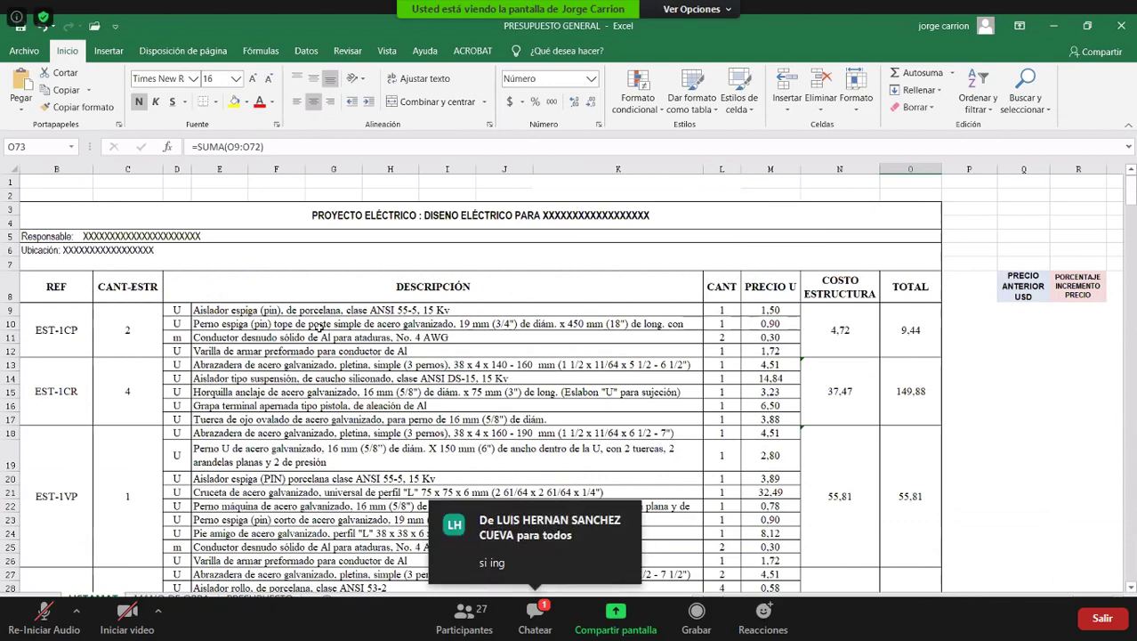
click(534, 618)
click(696, 153)
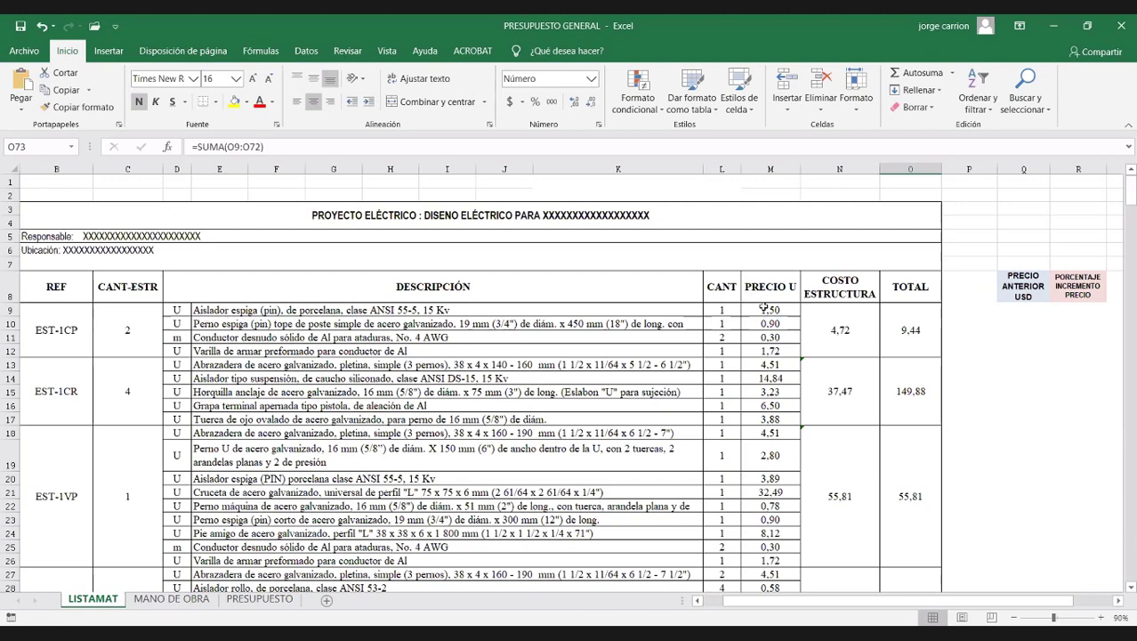
Inspect the formulas behind the structure cost and the total of structure EST-1CP
click(830, 322)
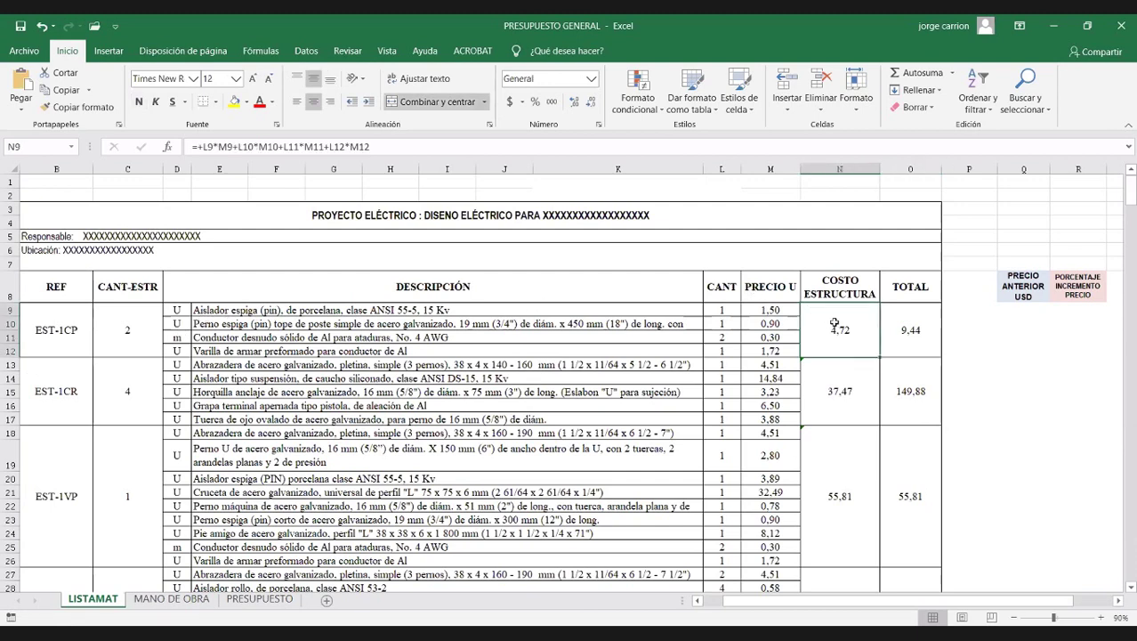
click(888, 322)
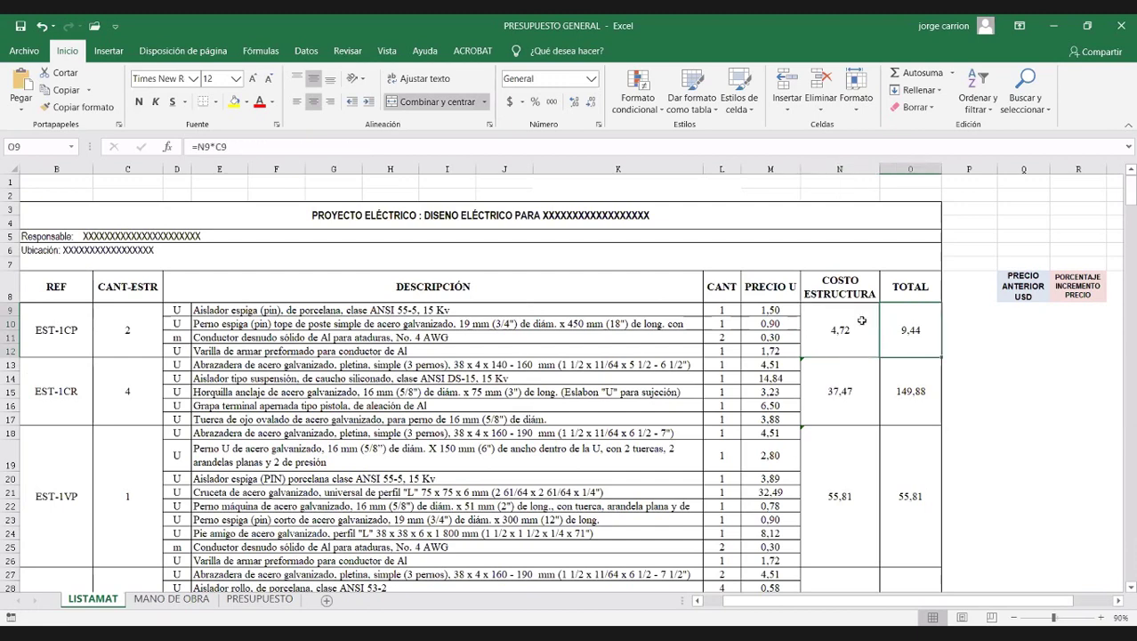
click(859, 319)
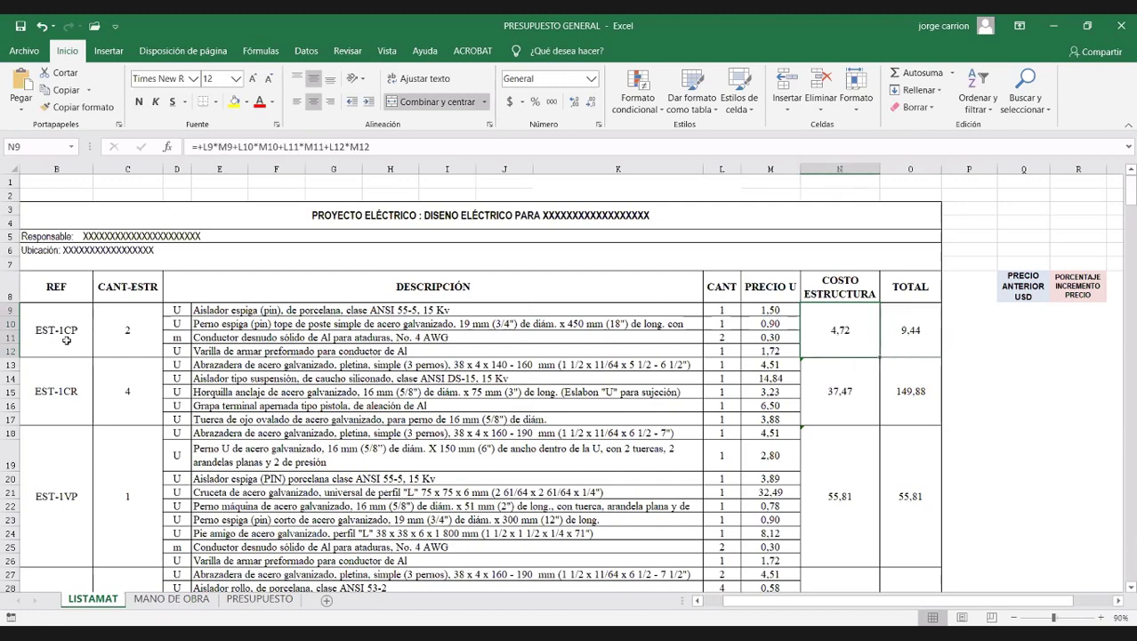
Review EST-1CP's material descriptions, quantities and unit prices, and the structure cost formula that combines them
click(205, 309)
key(shift+Down)
key(shift+Down)
key(shift+Down)
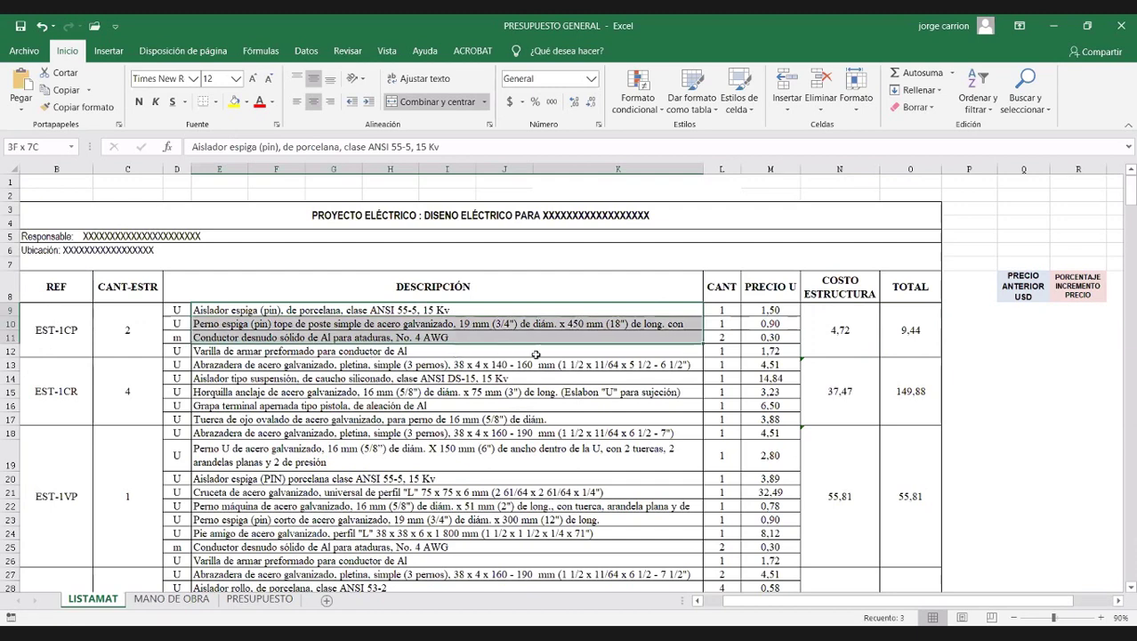
drag(724, 318, 725, 351)
drag(769, 308, 770, 352)
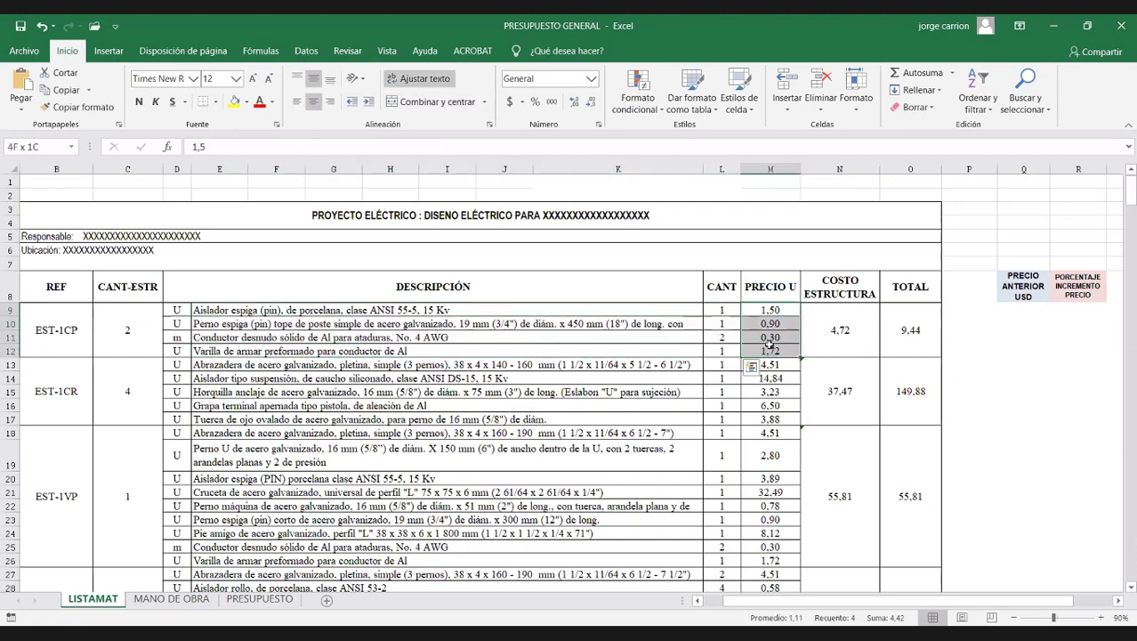
click(846, 347)
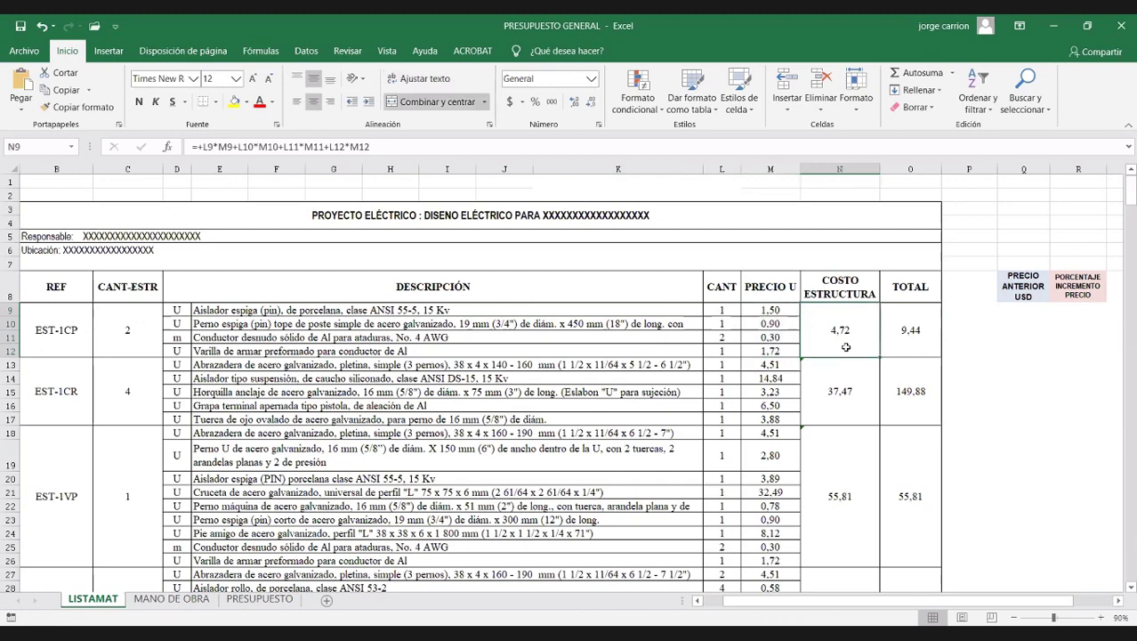
Show which cells the EST-1CP total formula in O9 references, leaving the formula as it is
click(905, 339)
key(F2)
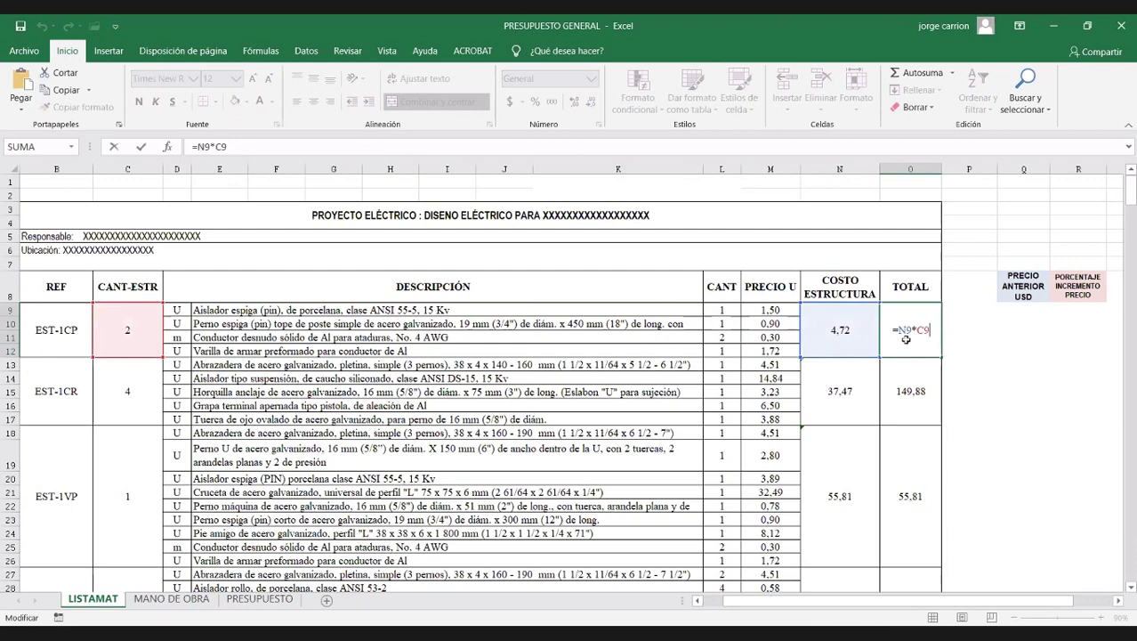
key(Escape)
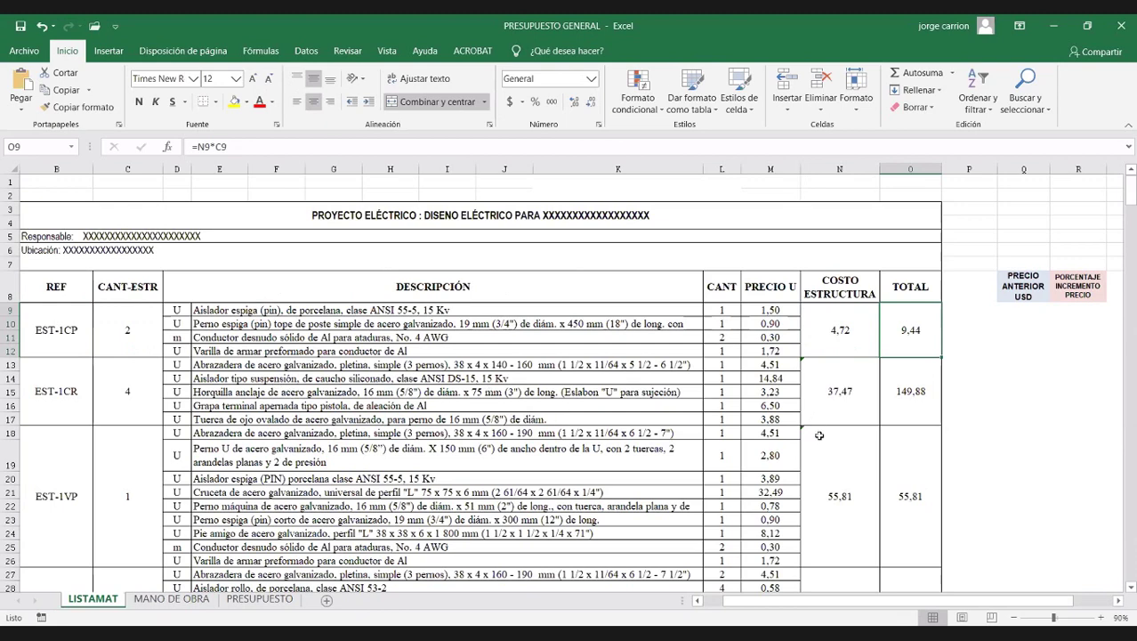
Go to the overall materials total in O73 and examine its sum formula without changing it
scroll(858, 491, down, 1)
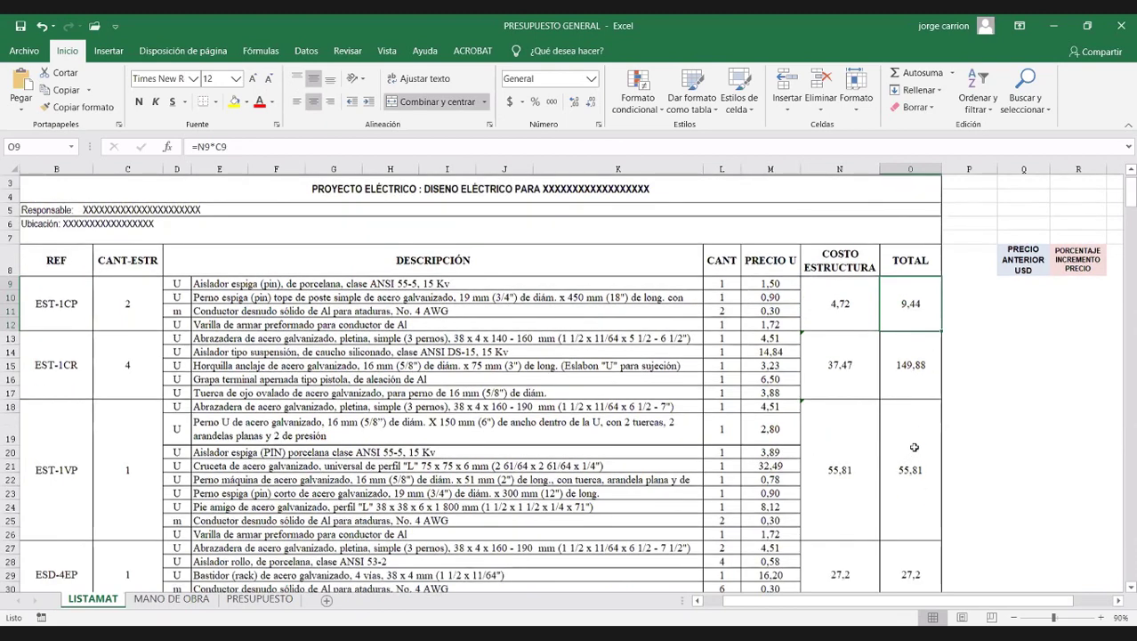
scroll(977, 488, down, 1)
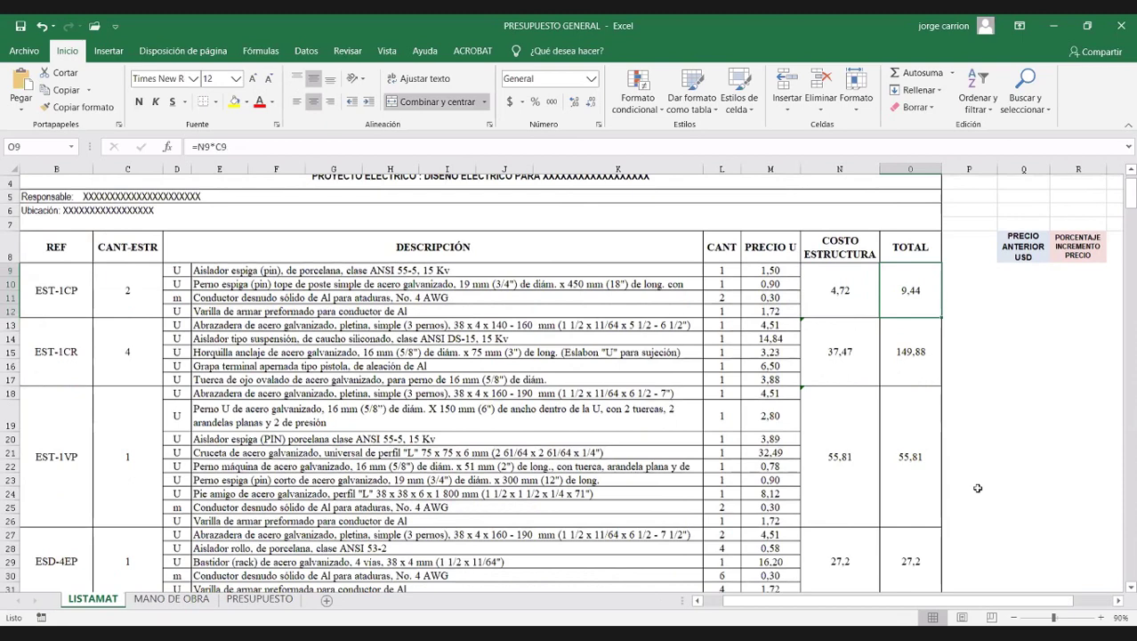
key(ctrl+Down)
key(F2)
key(Escape)
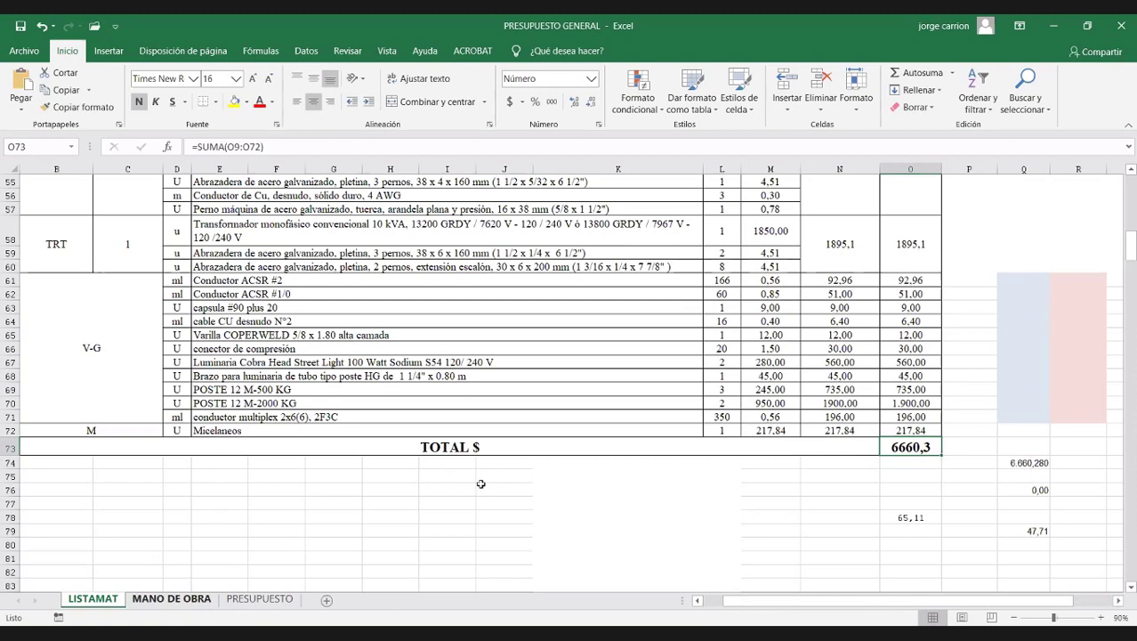
Open the MANO DE OBRA sheet and review the list of labour items in the RUBRO column, B3:B15
key(ctrl+Page_Down)
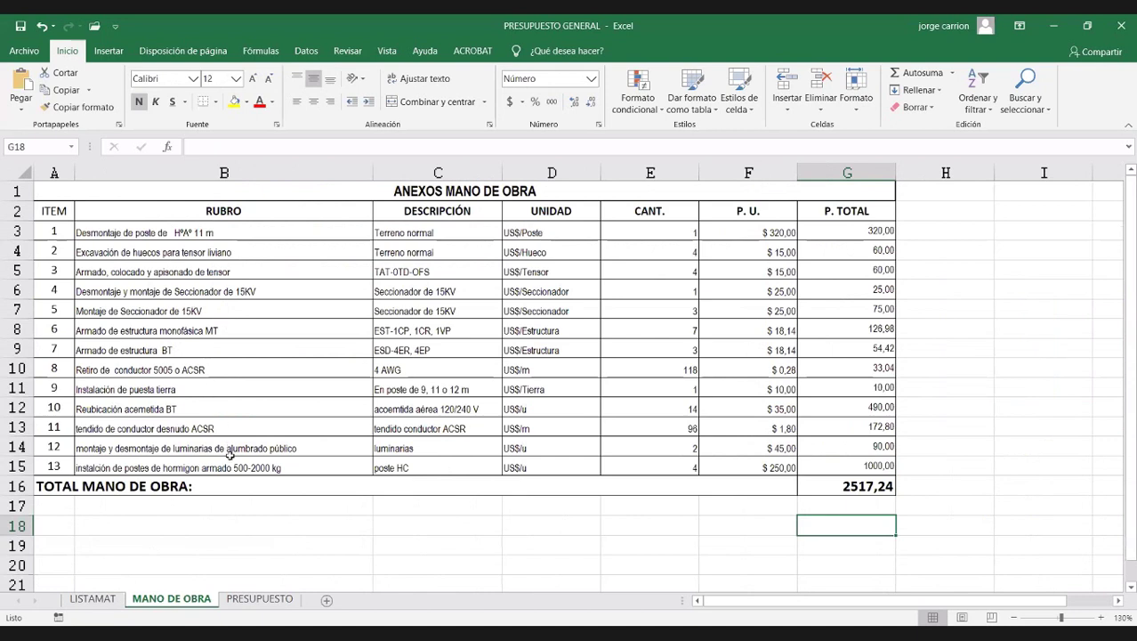
key(ctrl+z)
key(ctrl+shift+Down)
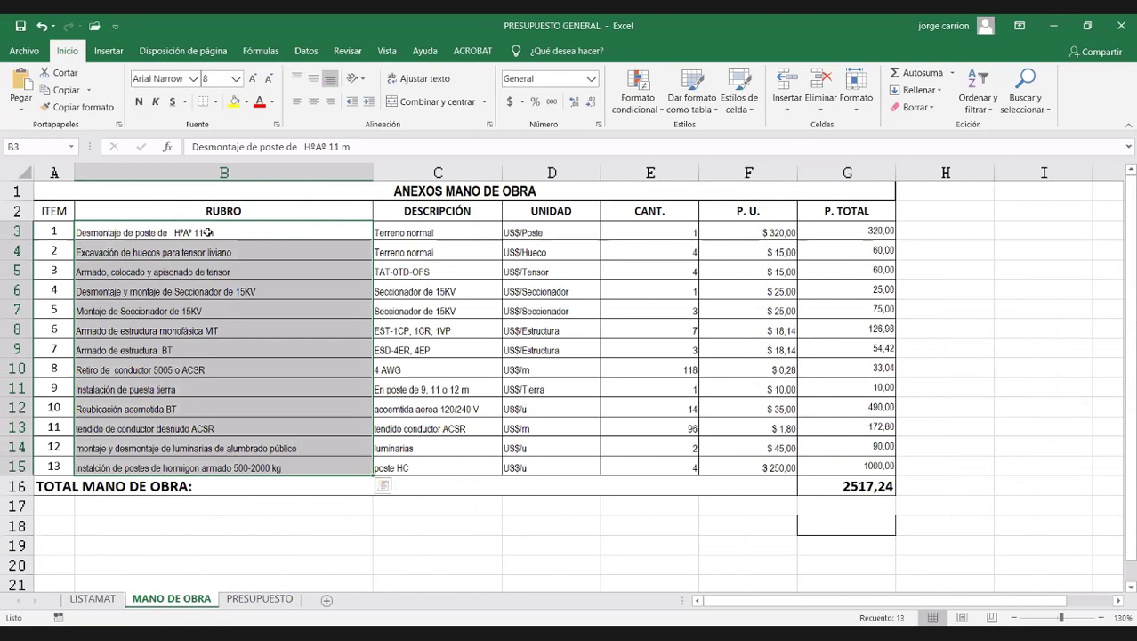
click(118, 223)
shift+click(247, 461)
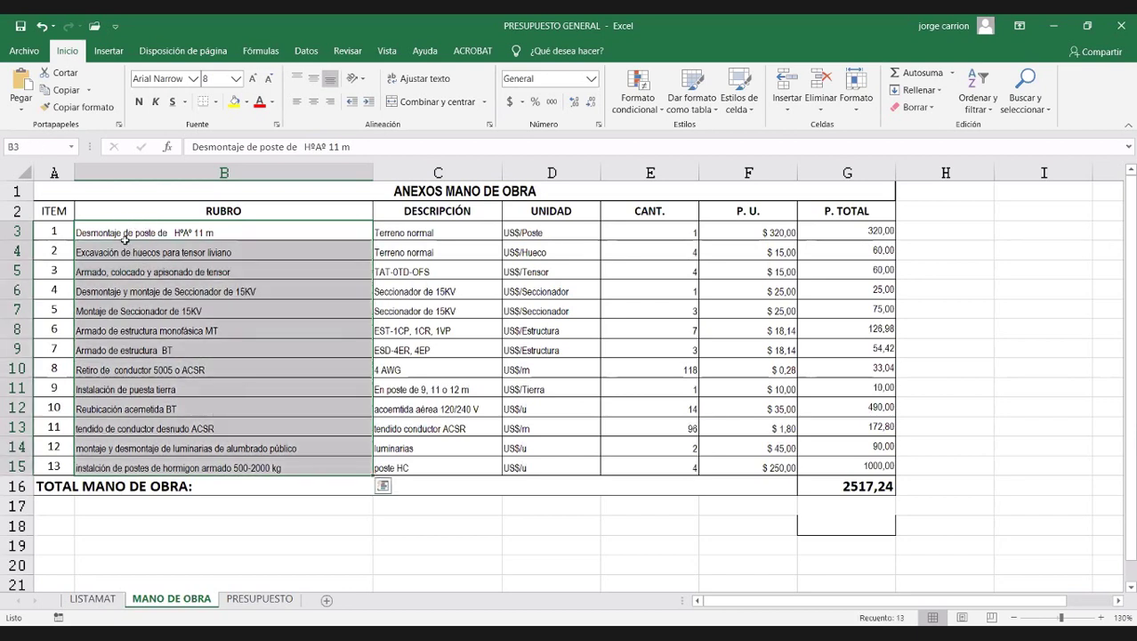
key(shift+Up)
key(shift+Up)
key(shift+Up)
key(shift+Up)
click(173, 233)
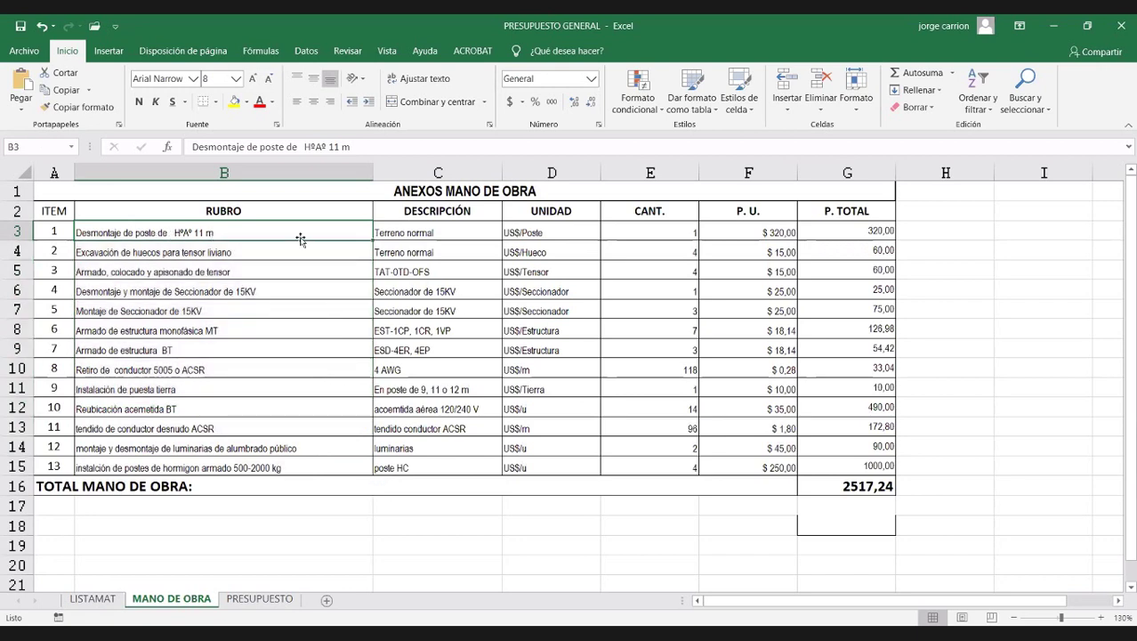
Inspect the first labour item's description, unit, quantity, unit price and total price formula
click(427, 236)
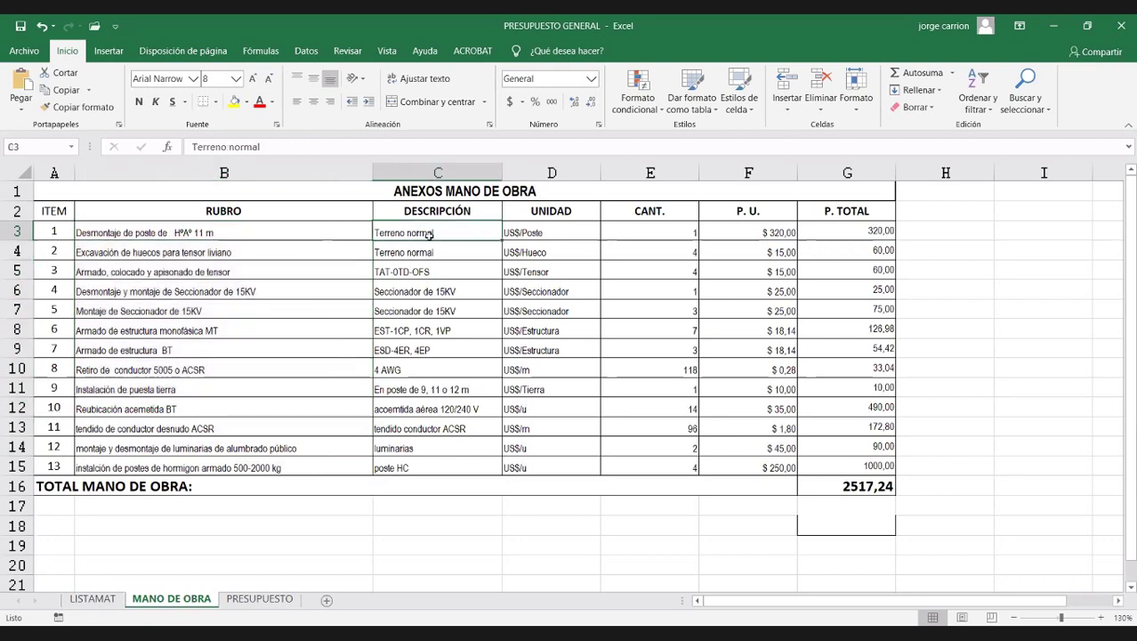
click(545, 231)
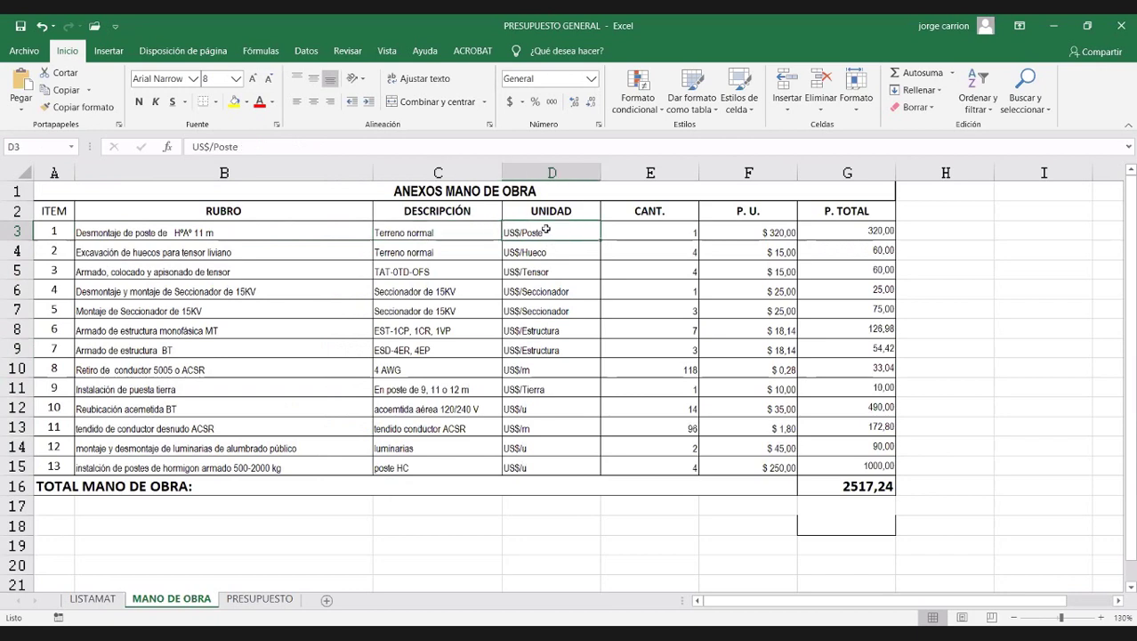
click(656, 230)
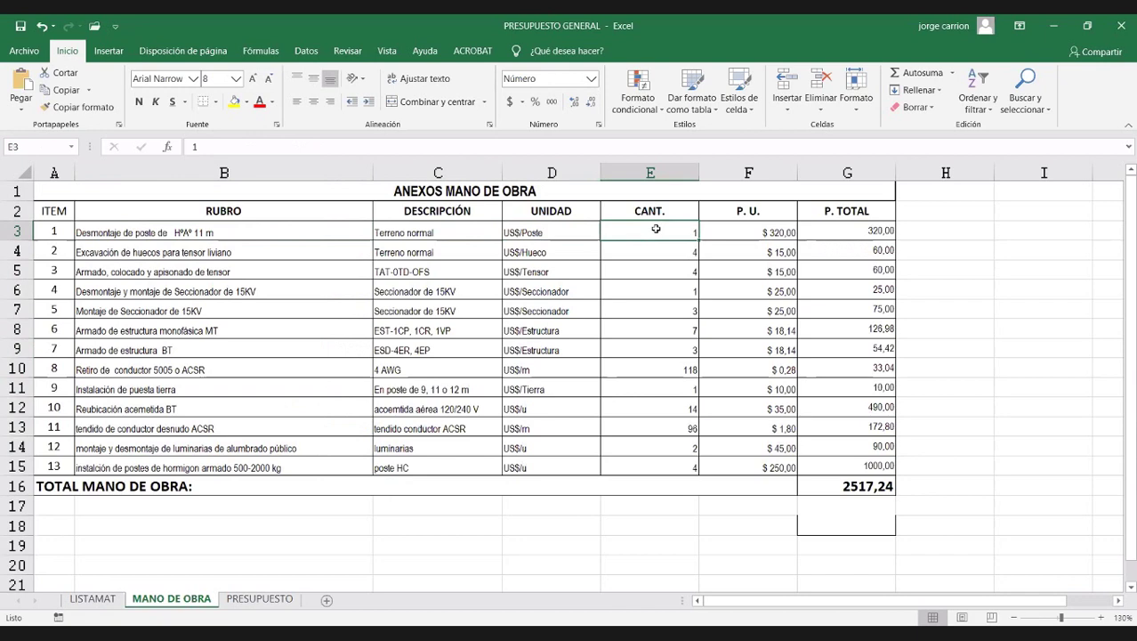
click(756, 232)
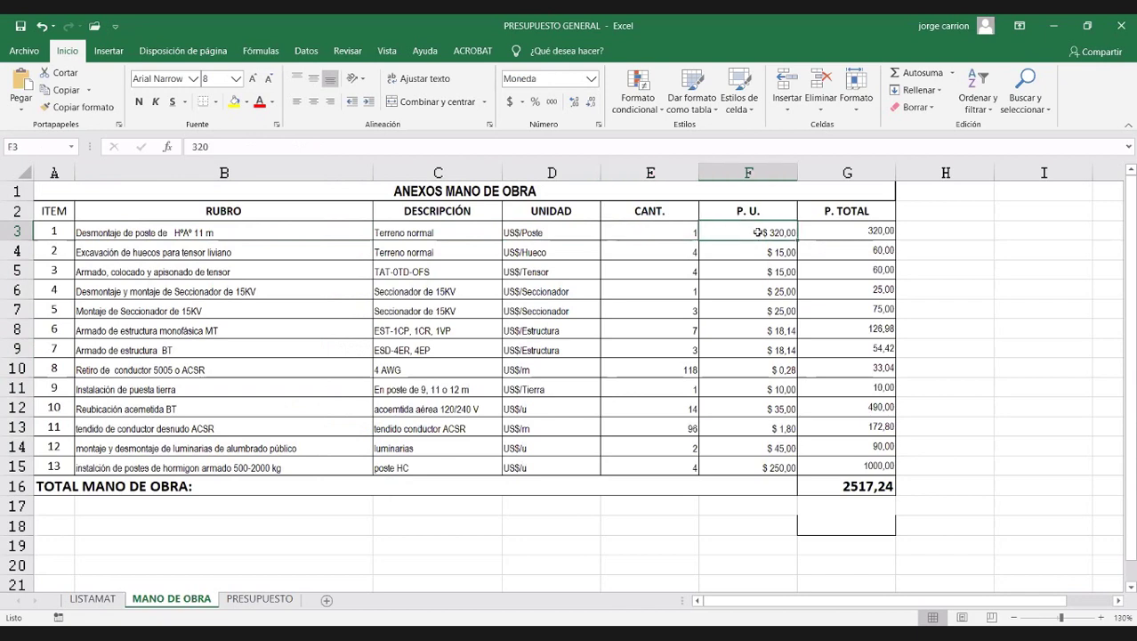
click(799, 232)
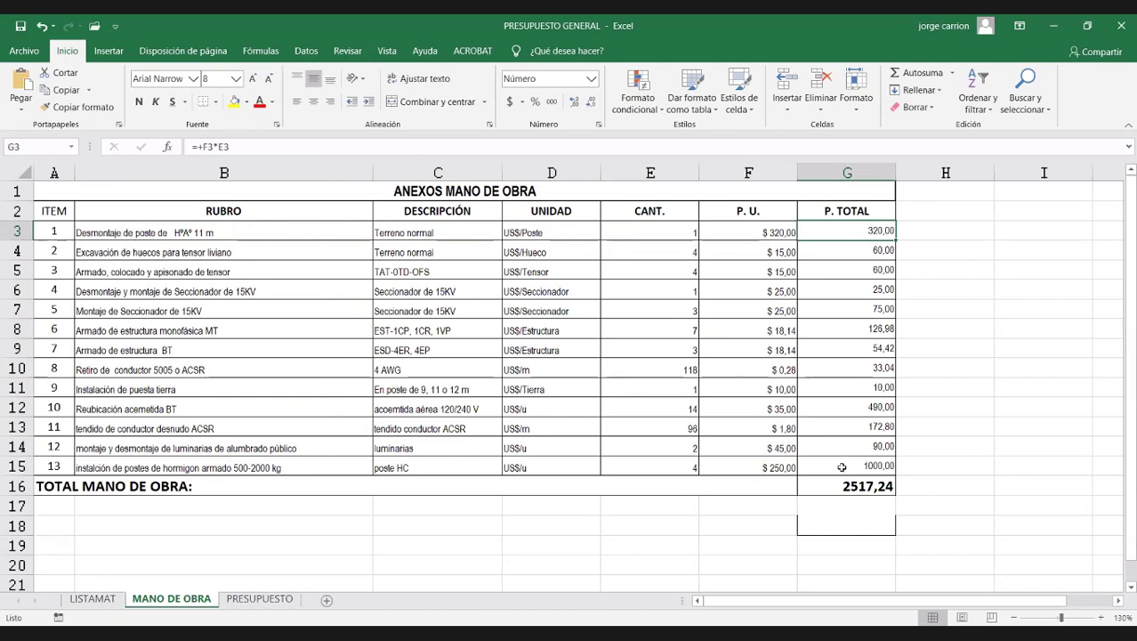
Highlight the labour table B3:G15 and examine the total labour formula in G16 without changing it
click(178, 233)
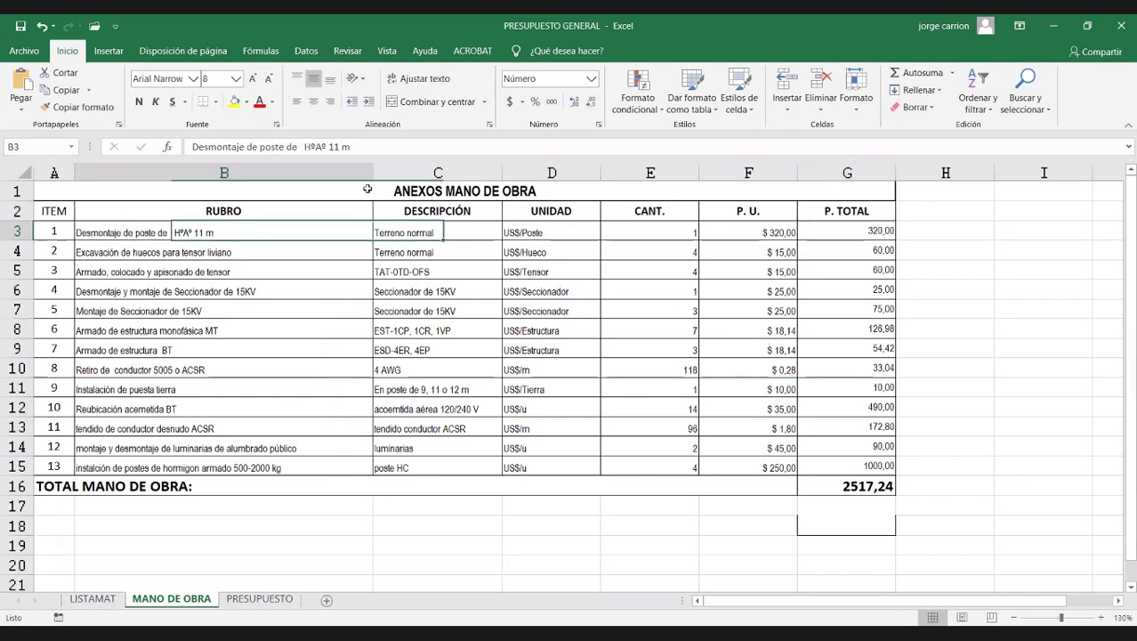
key(ctrl+shift+Right)
key(ctrl+shift+Down)
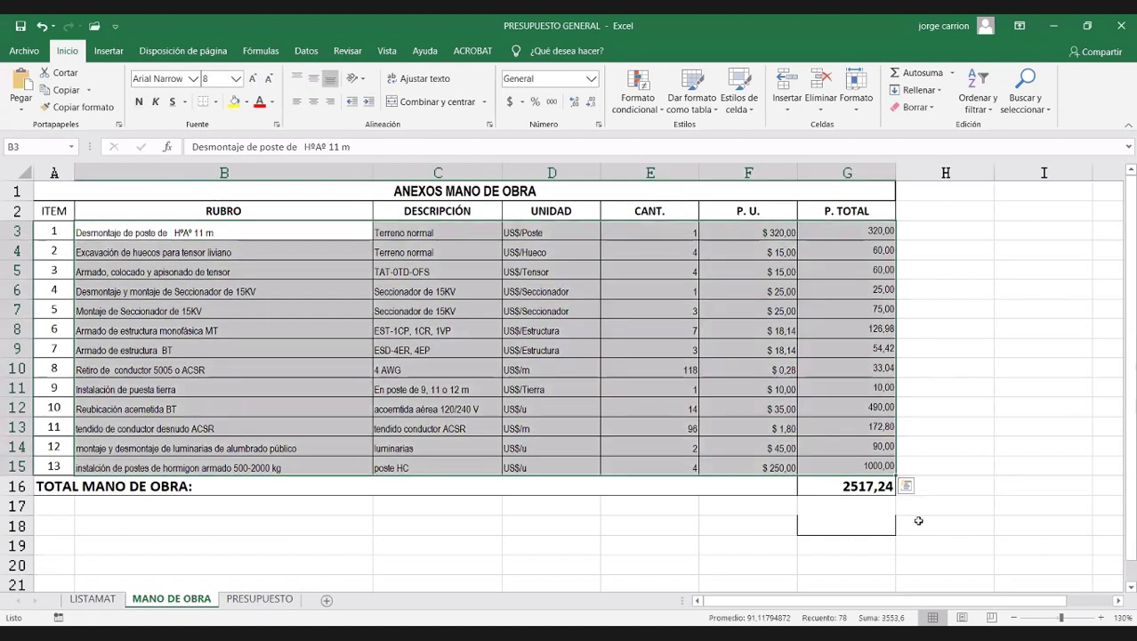
click(862, 486)
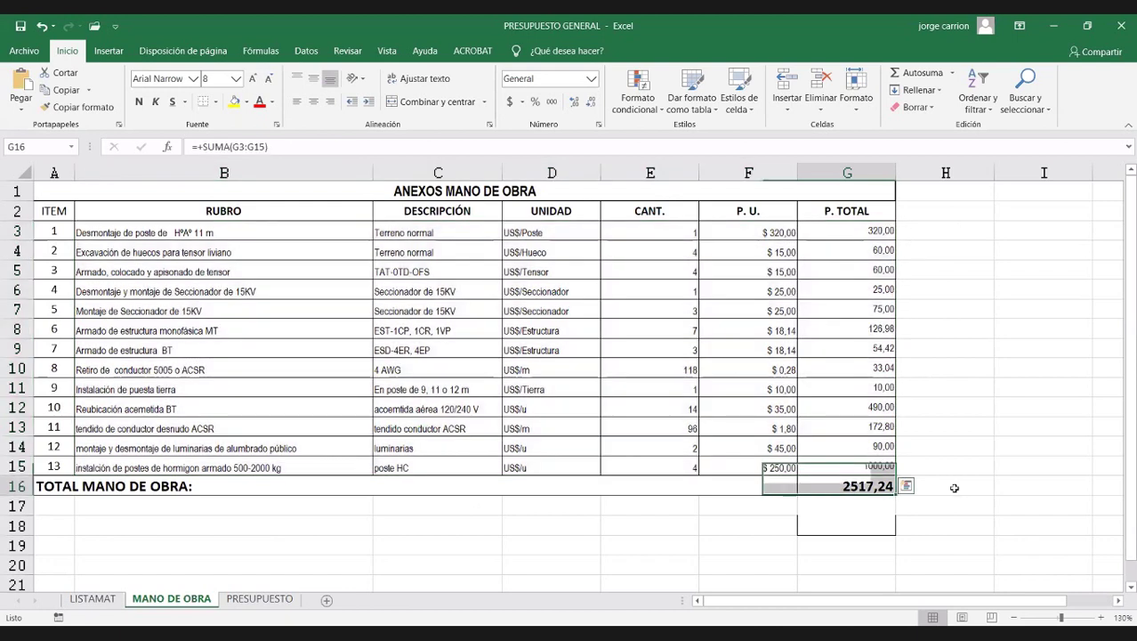
key(F2)
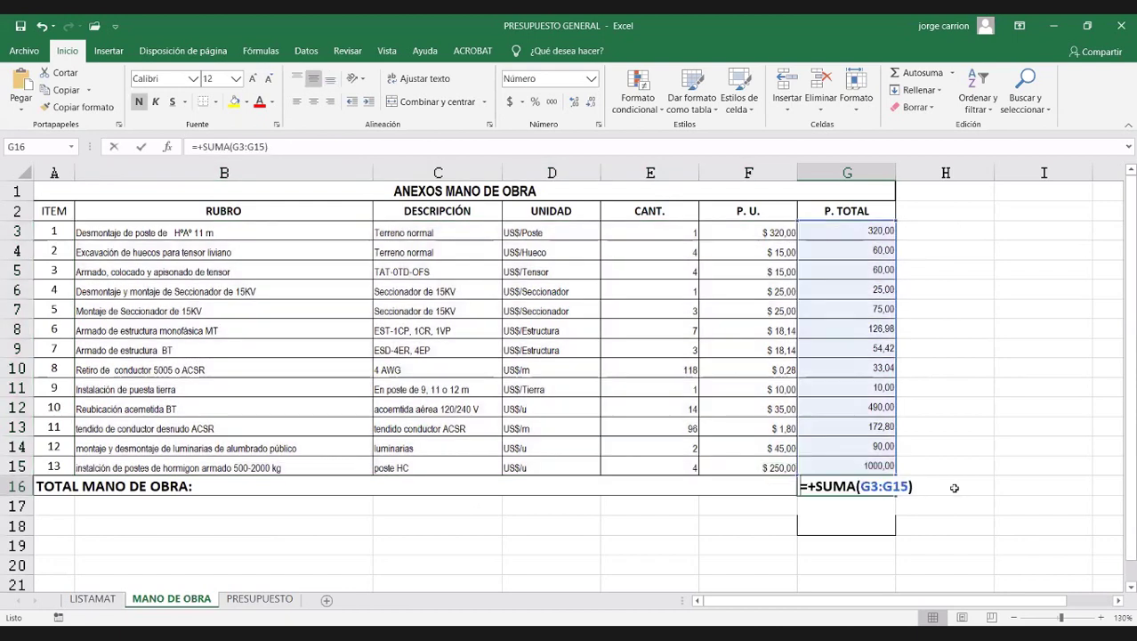
key(Return)
On the PRESUPUESTO sheet, check which sheets feed the total materials and total labour amounts in K8 and K9
click(259, 599)
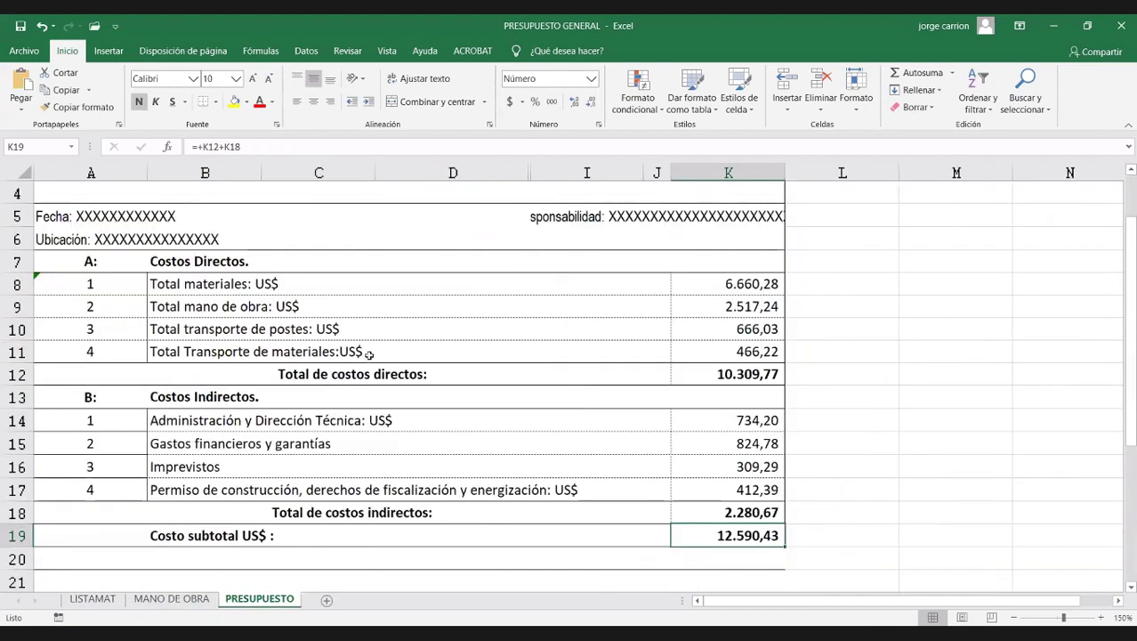
scroll(368, 353, up, 1)
scroll(365, 352, down, 1)
scroll(176, 350, down, 1)
scroll(156, 332, up, 2)
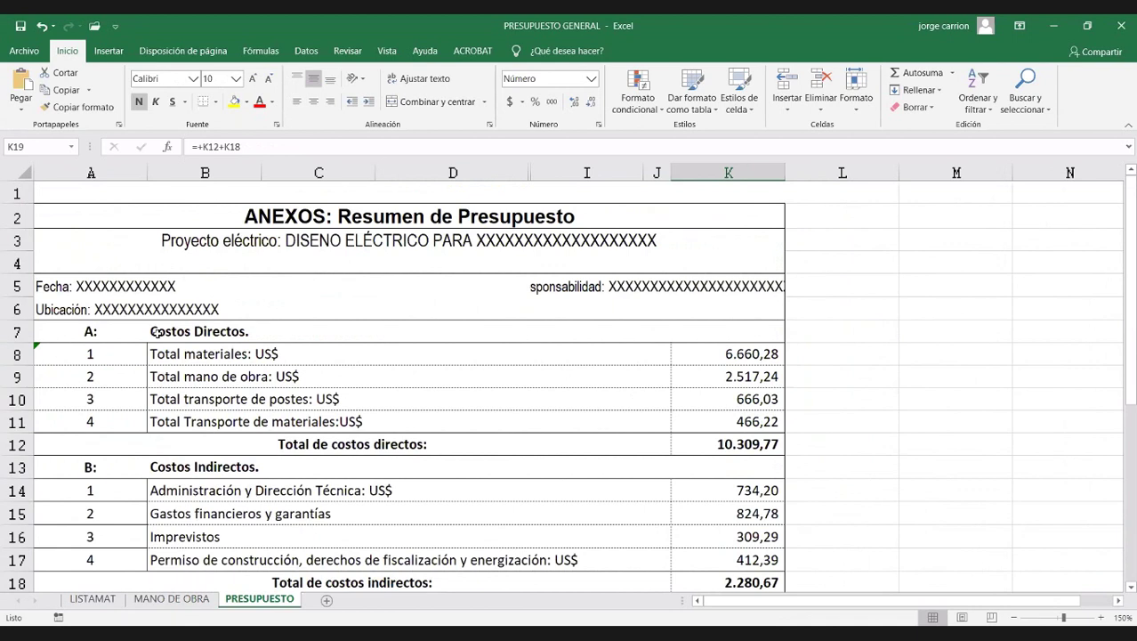
click(744, 357)
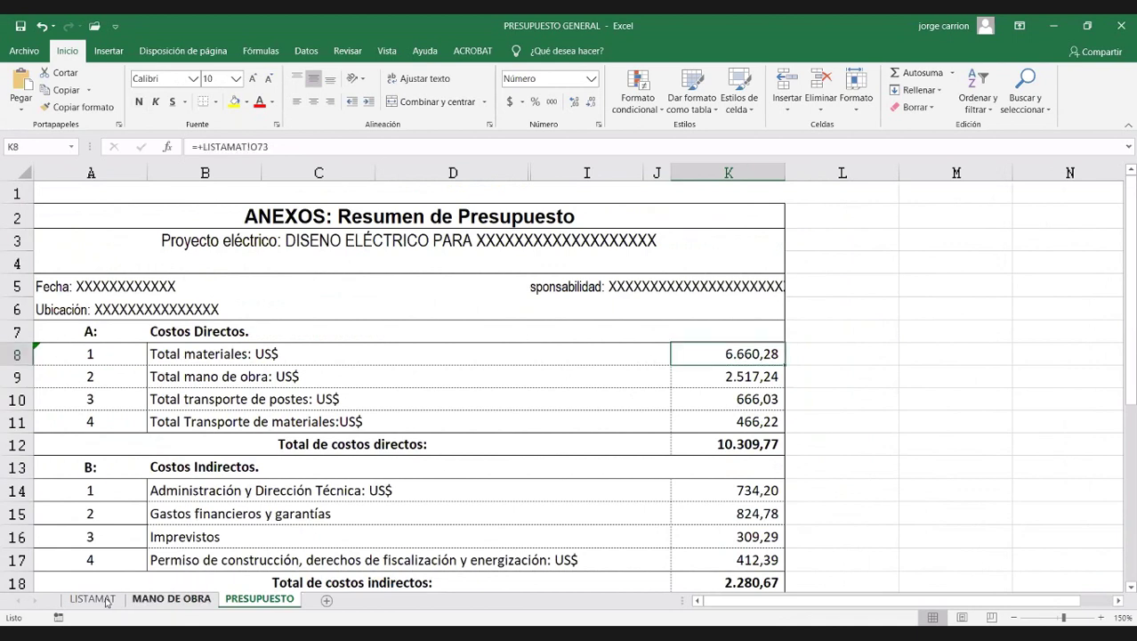
click(726, 377)
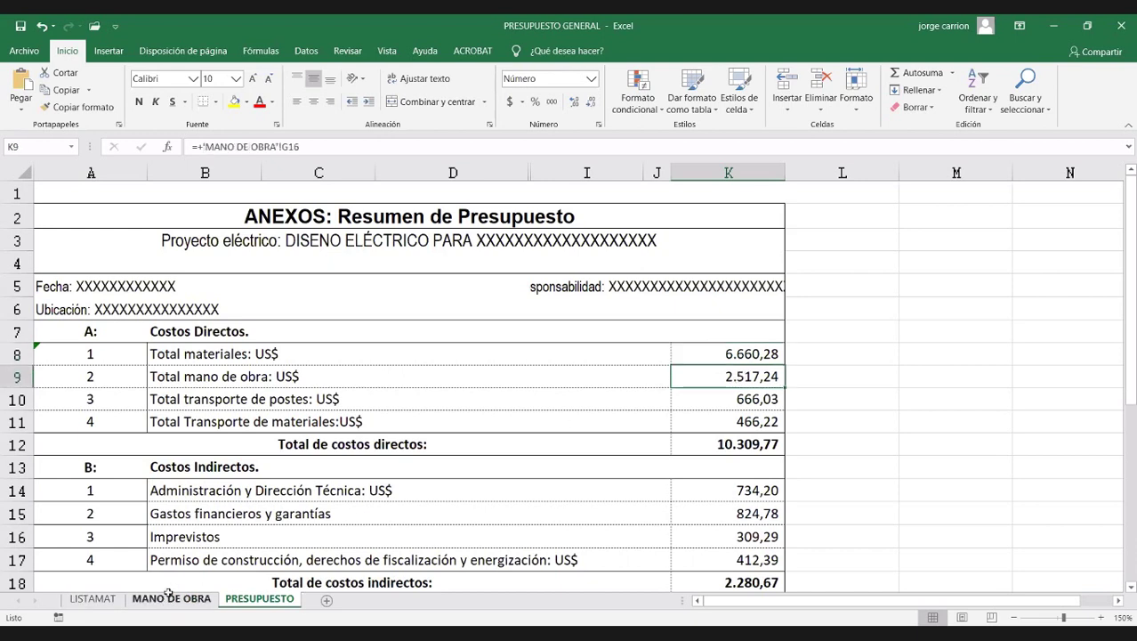
Examine the formula for total pole transport in K10, keeping it as it is
click(747, 402)
double_click(750, 400)
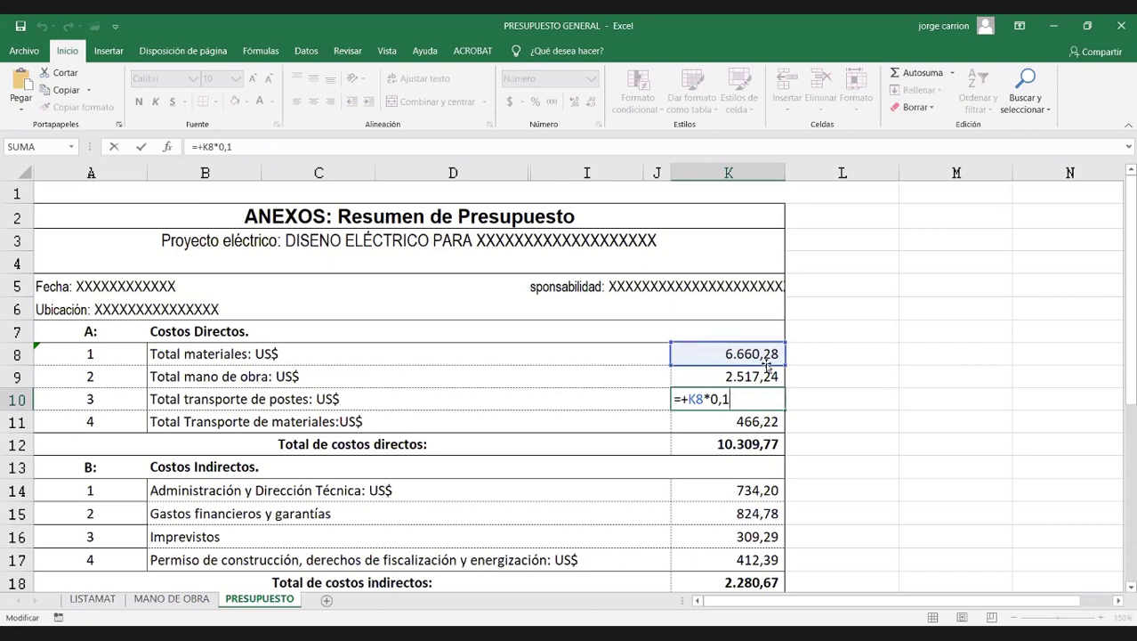
key(ctrl+Return)
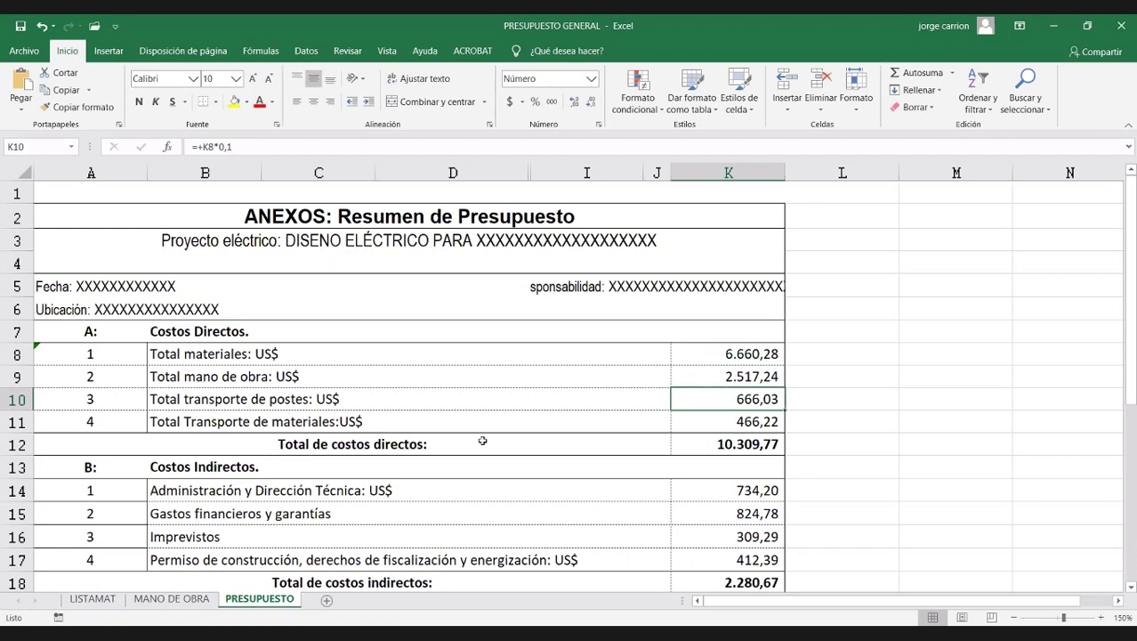
Examine the formula for total materials transport in K11, keeping it as it is
click(743, 423)
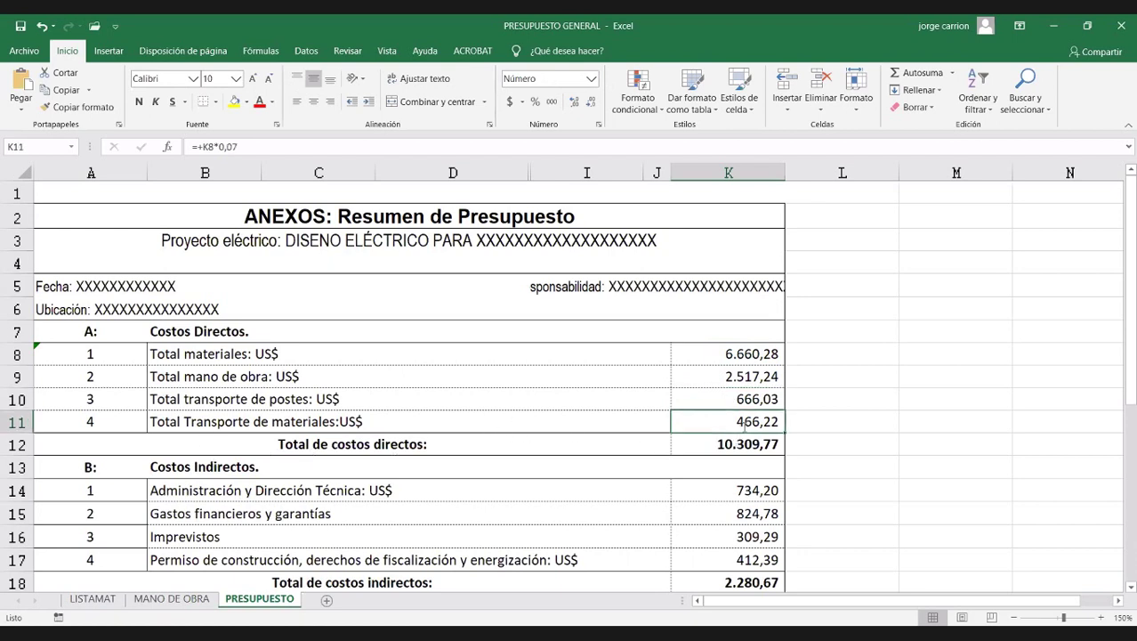
double_click(743, 423)
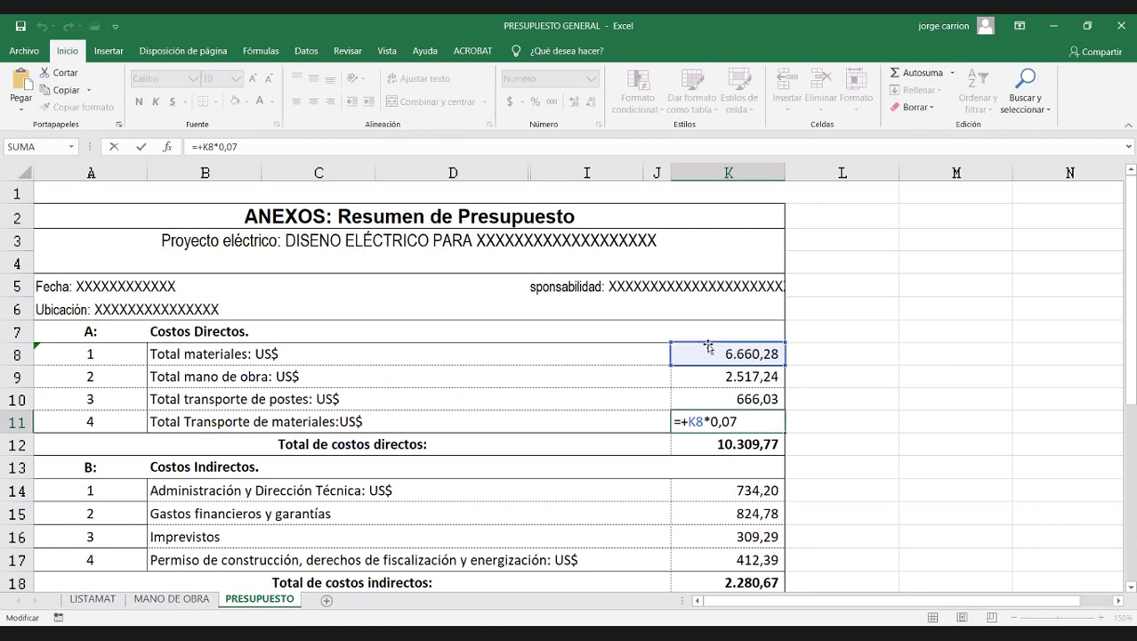
key(ctrl+Return)
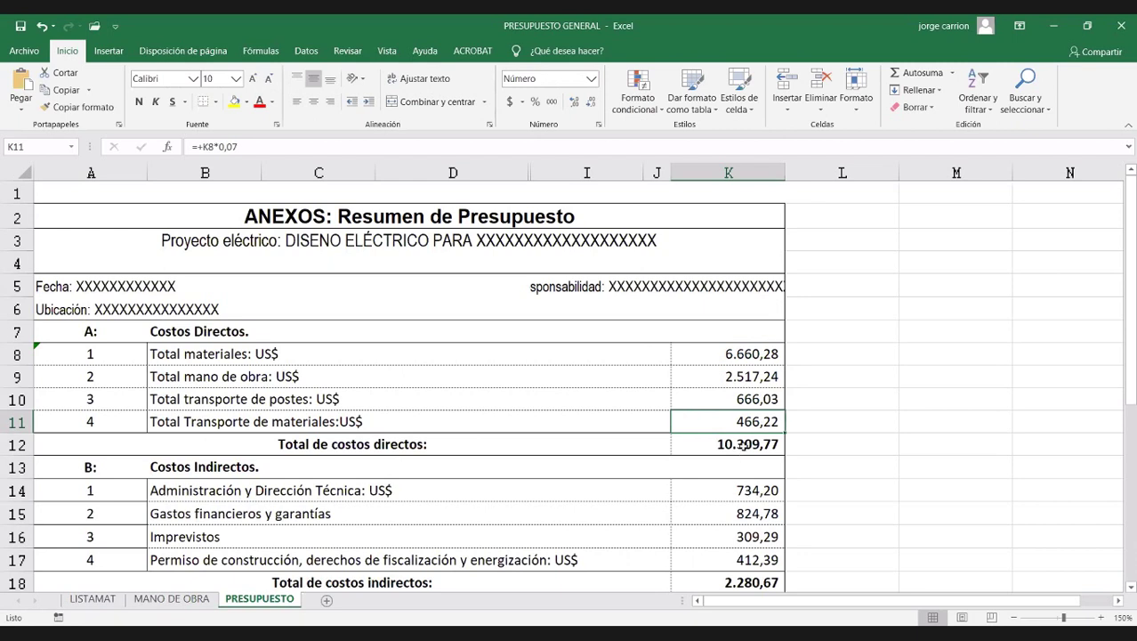
Examine the total direct costs formula in K12 without changing it, and highlight the construction permit cost line in row 17
double_click(743, 444)
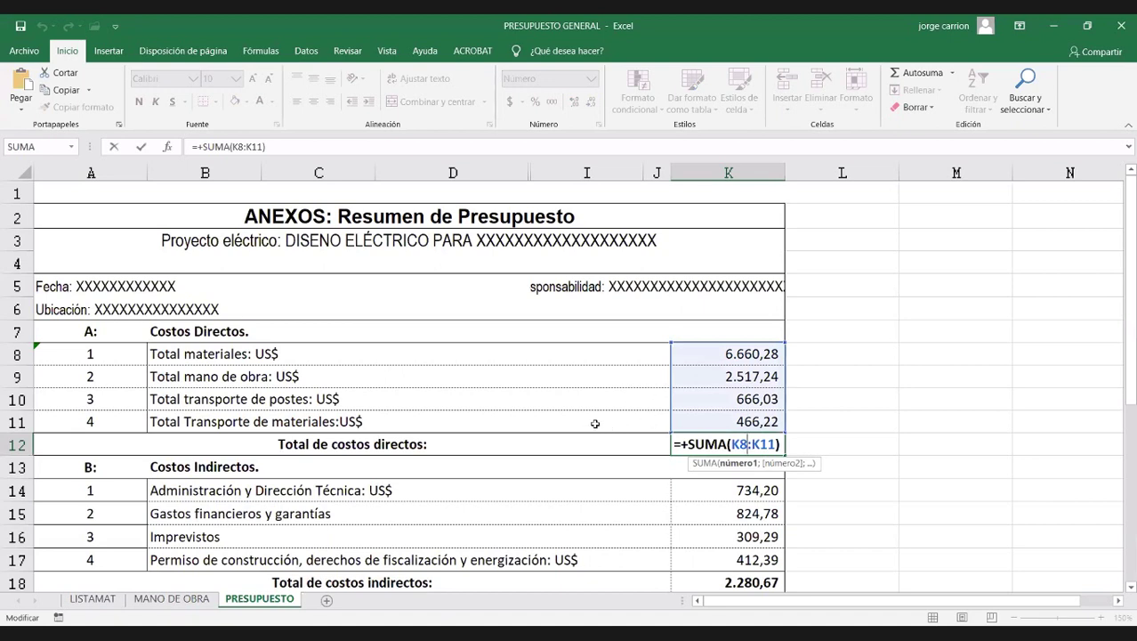
key(ctrl+Return)
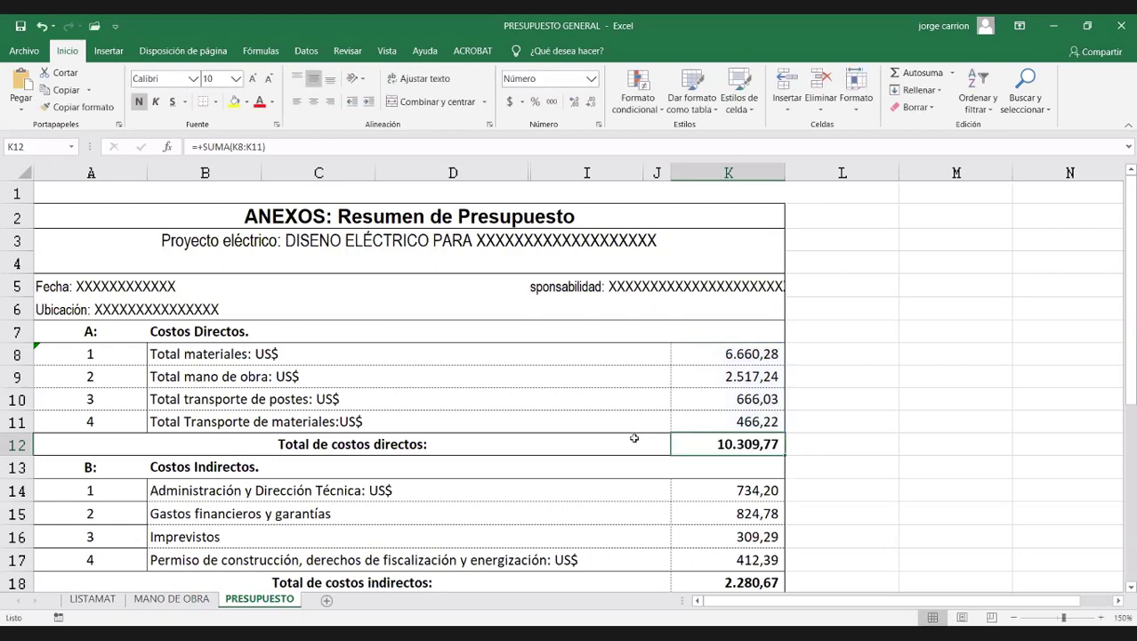
scroll(634, 438, down, 1)
scroll(437, 429, down, 2)
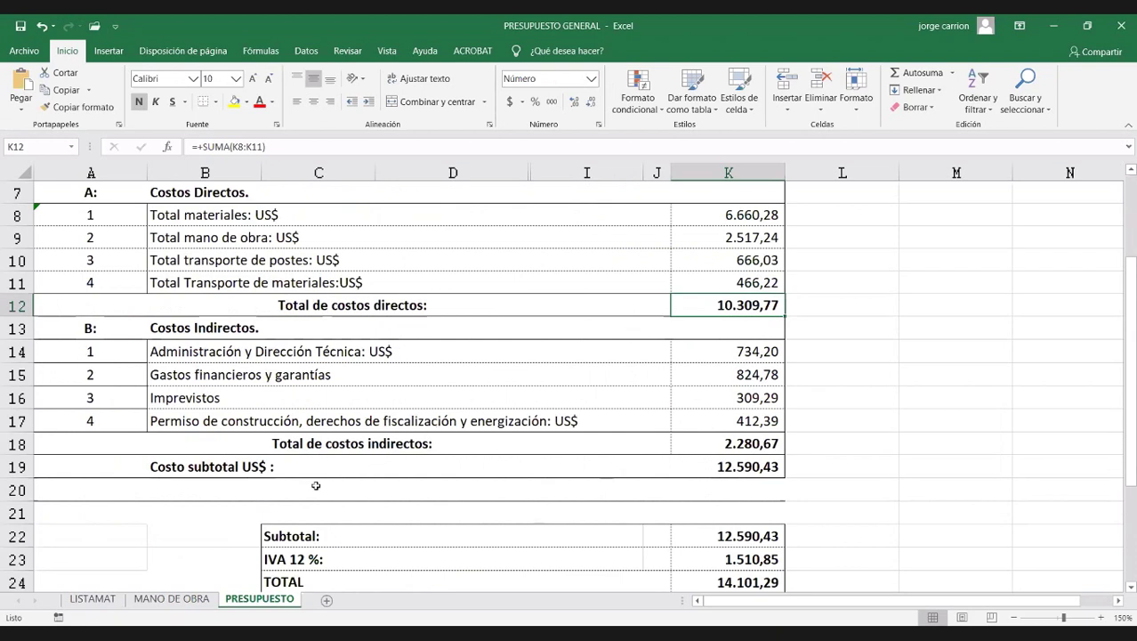
click(731, 423)
drag(635, 419, 182, 418)
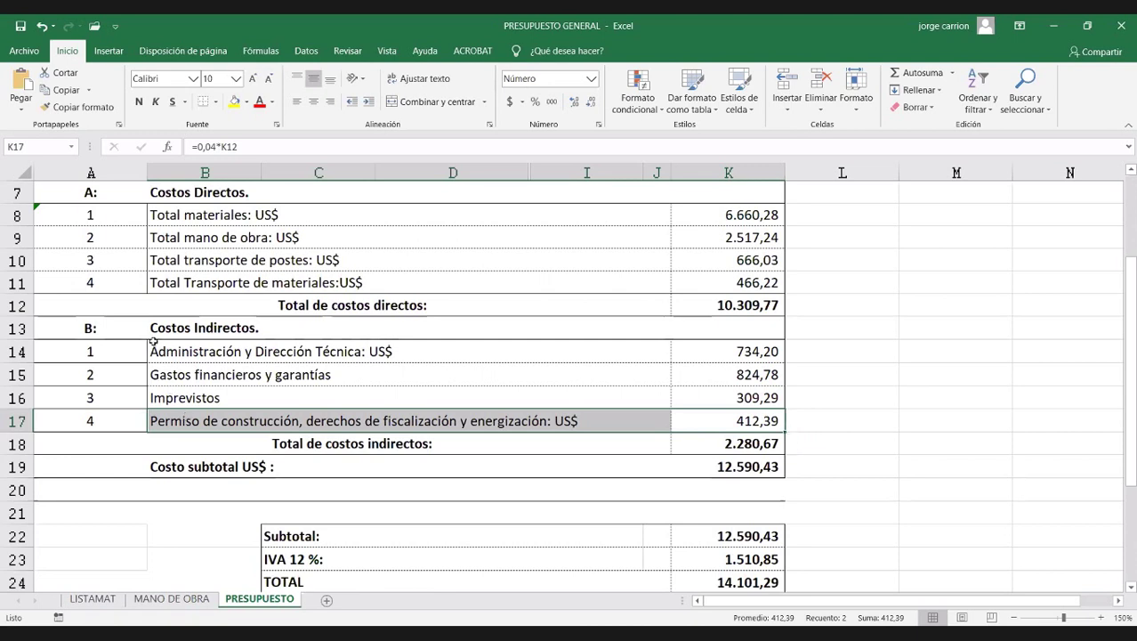
Examine the Administración y Dirección Técnica formula in K14 and the cells it references, keeping it as it is
click(741, 352)
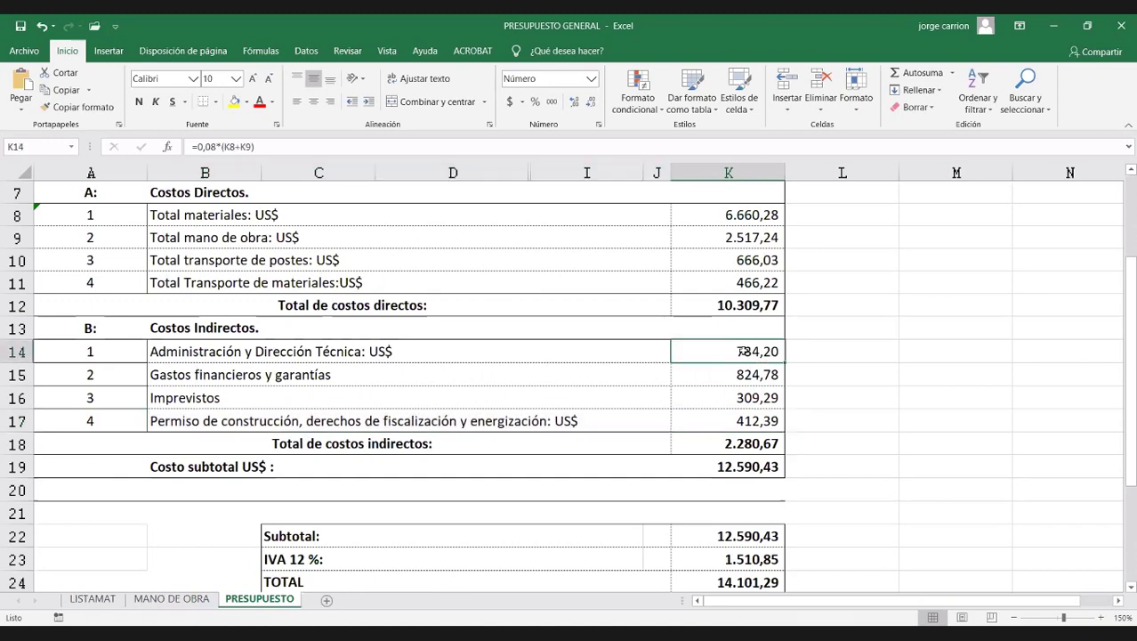
double_click(733, 354)
scroll(783, 356, up, 1)
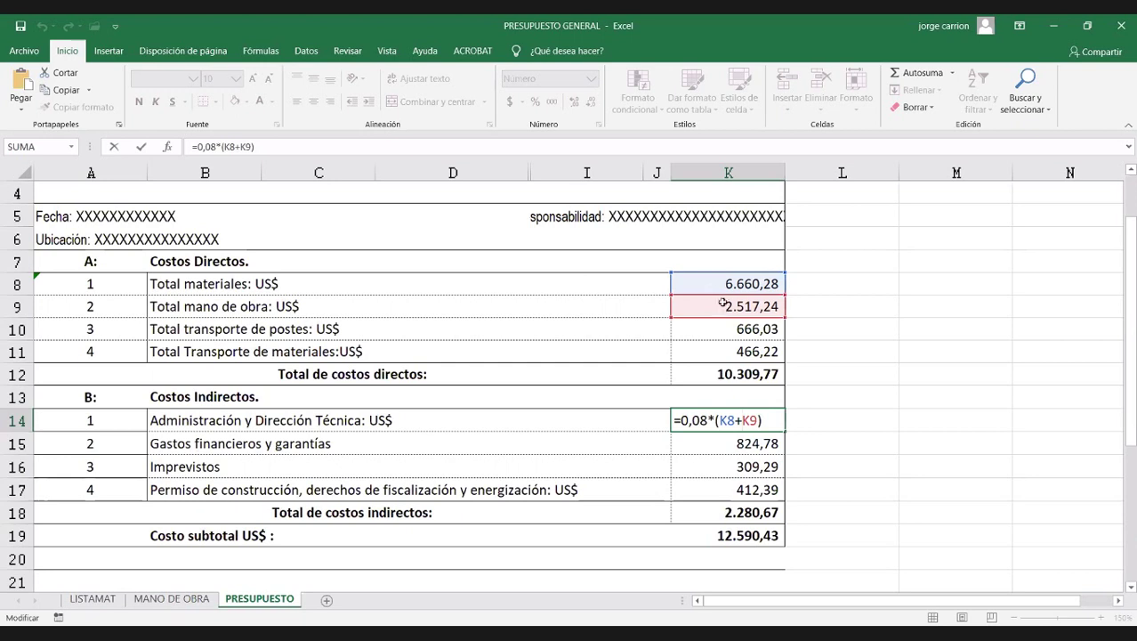
key(ctrl+Return)
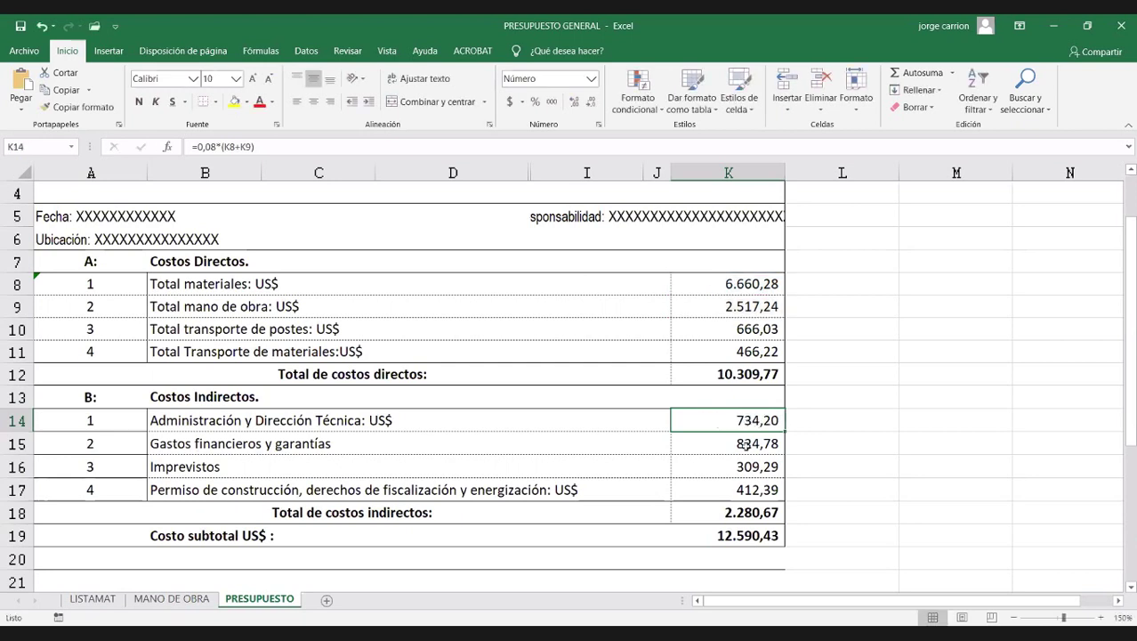
Enter =0,08*K12 as the Gastos financieros y garantías formula in K15 and review the cell it references
click(746, 443)
text(=0,08*)
key(Up)
key(Up)
key(Up)
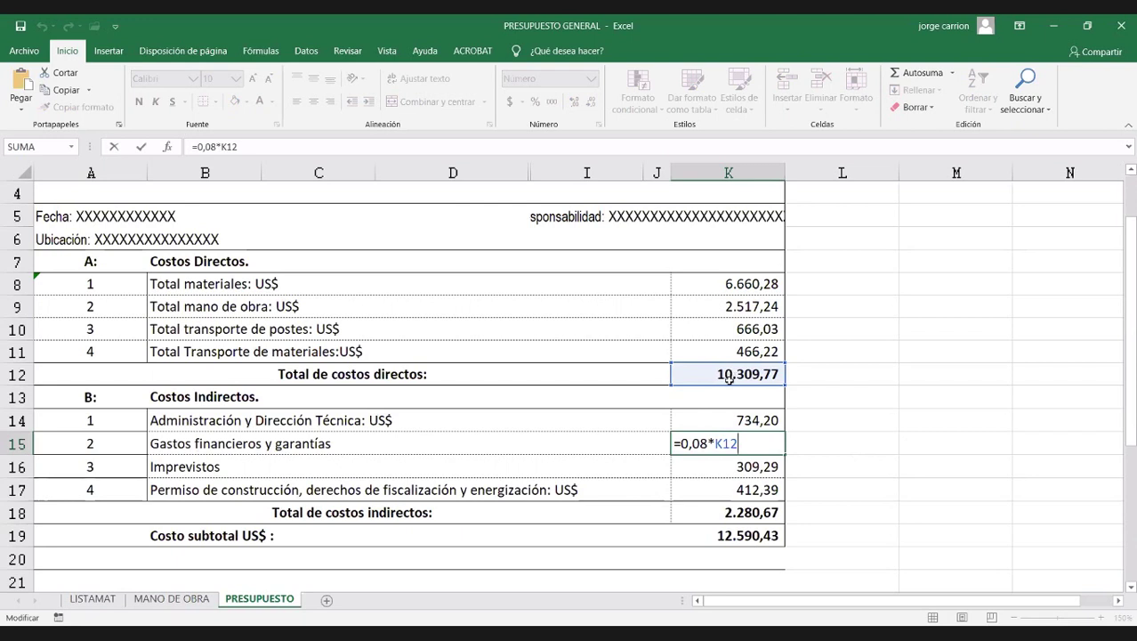
key(ctrl+Return)
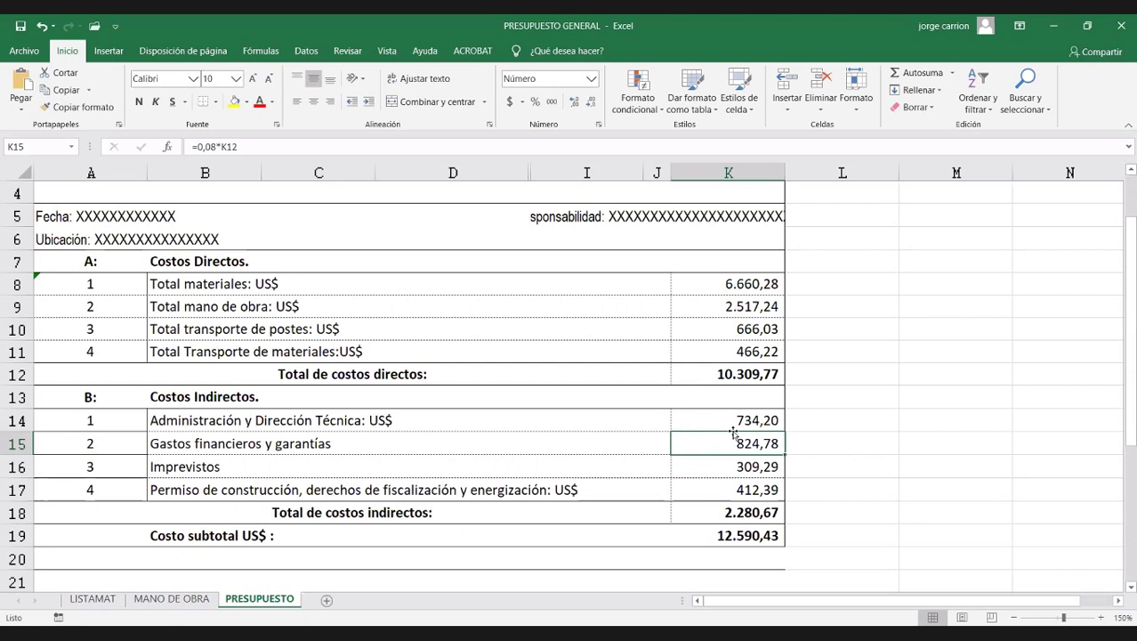
double_click(750, 445)
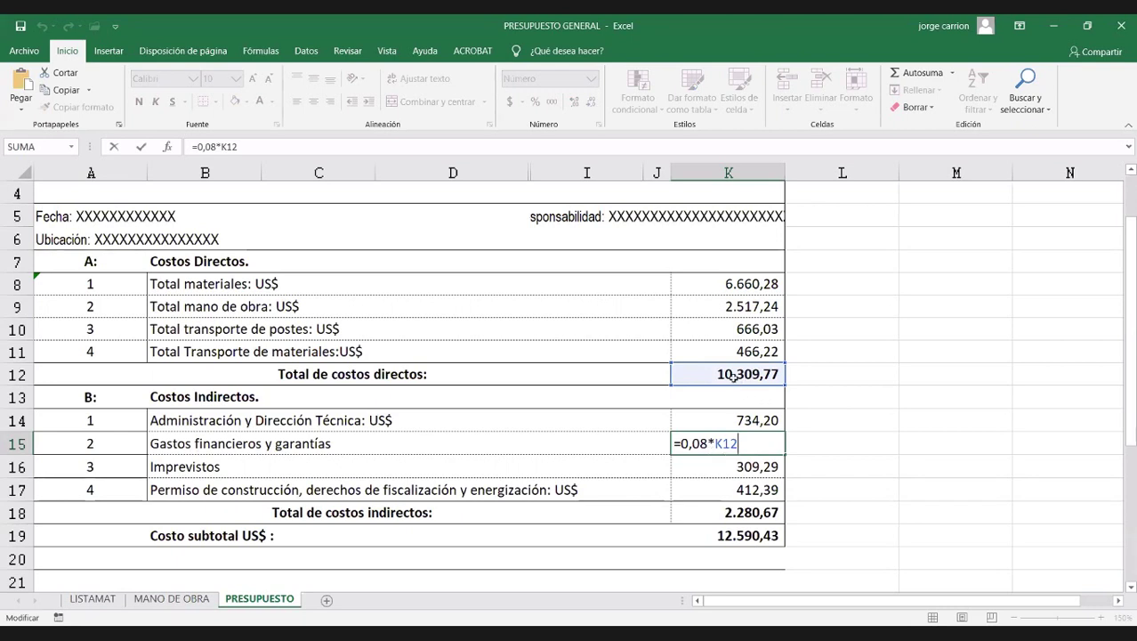
key(ctrl+Return)
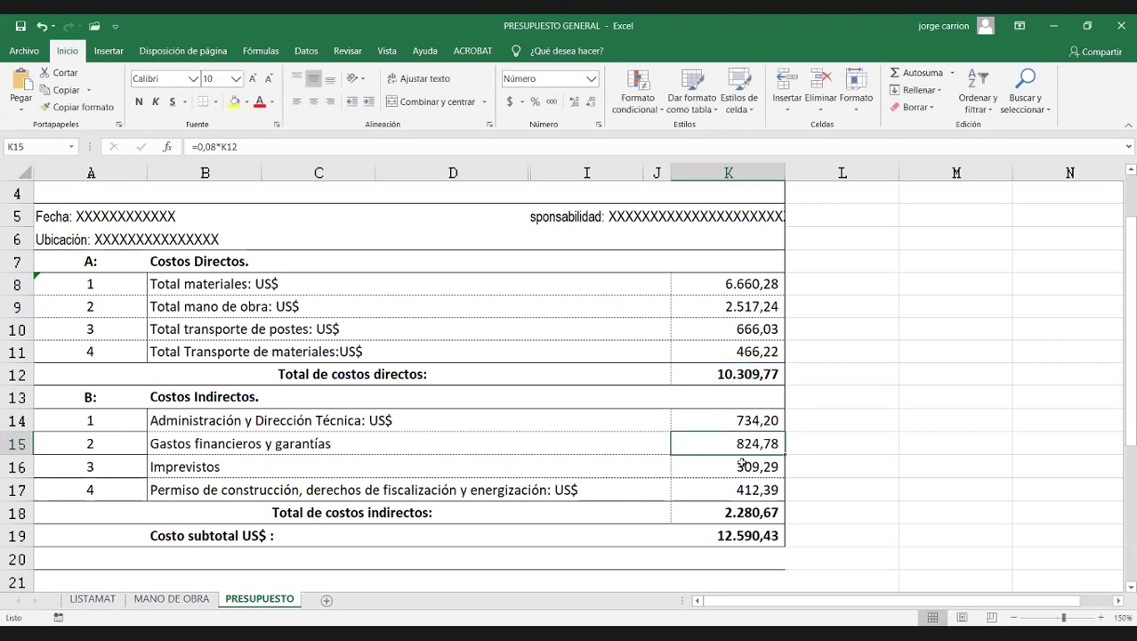
Examine the formulas for Imprevistos in K16 and the construction permit and inspection fees in K17, keeping both as they are
click(741, 463)
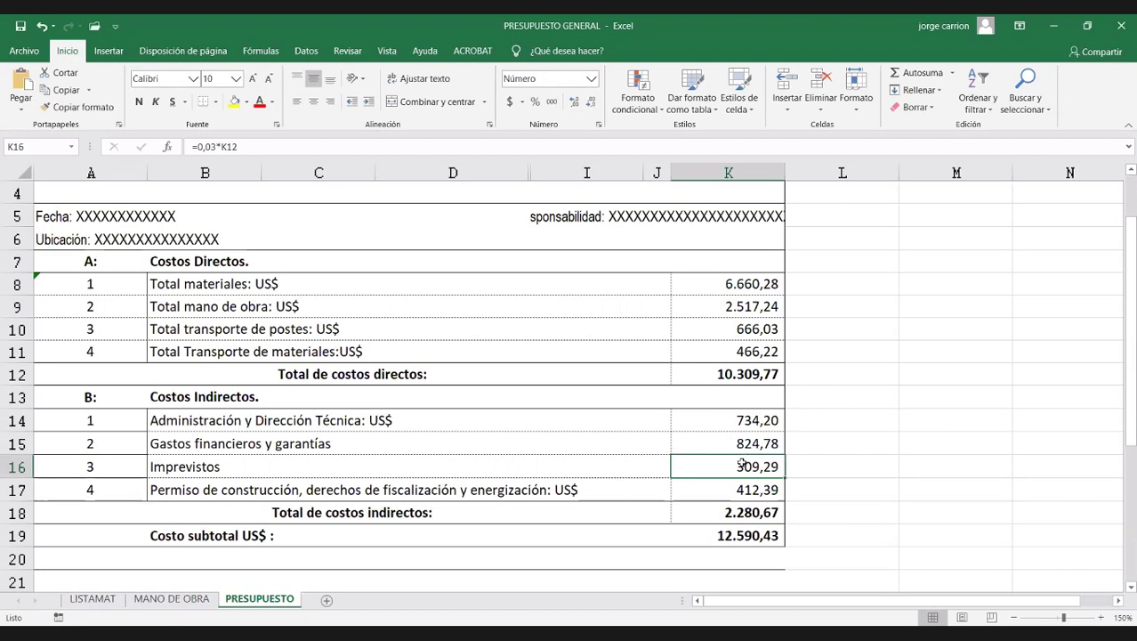
double_click(741, 464)
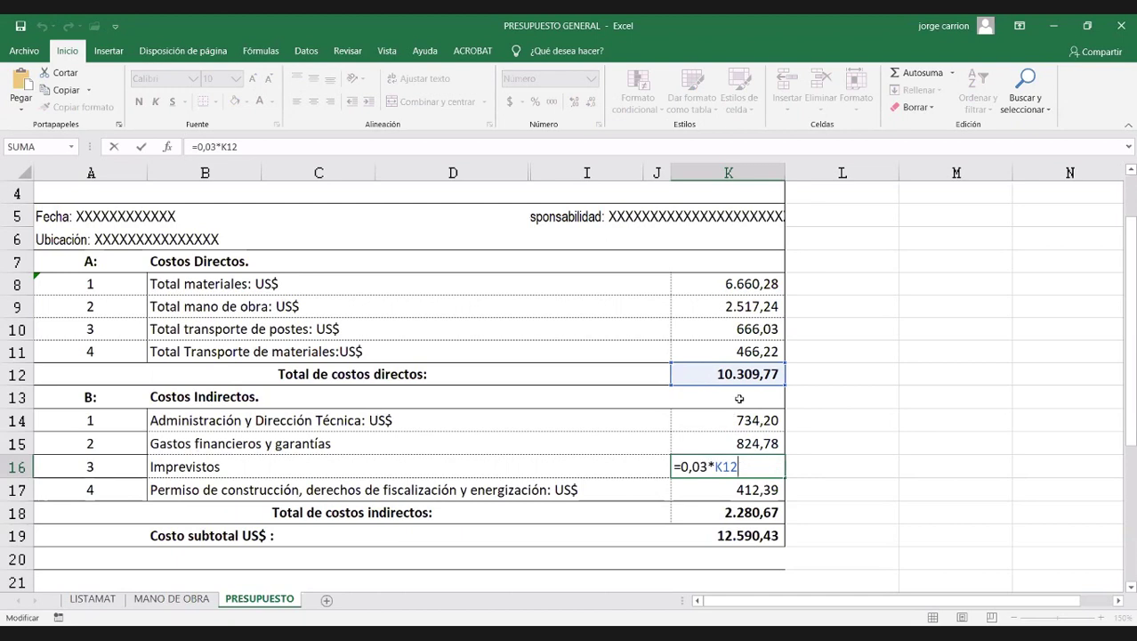
key(ctrl+Return)
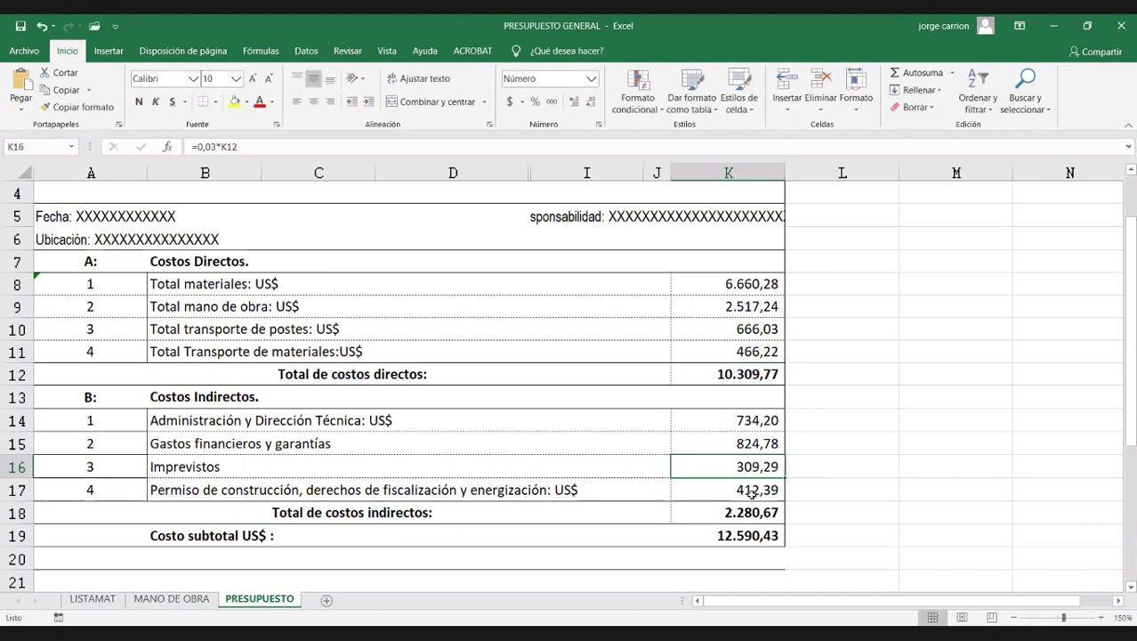
click(752, 494)
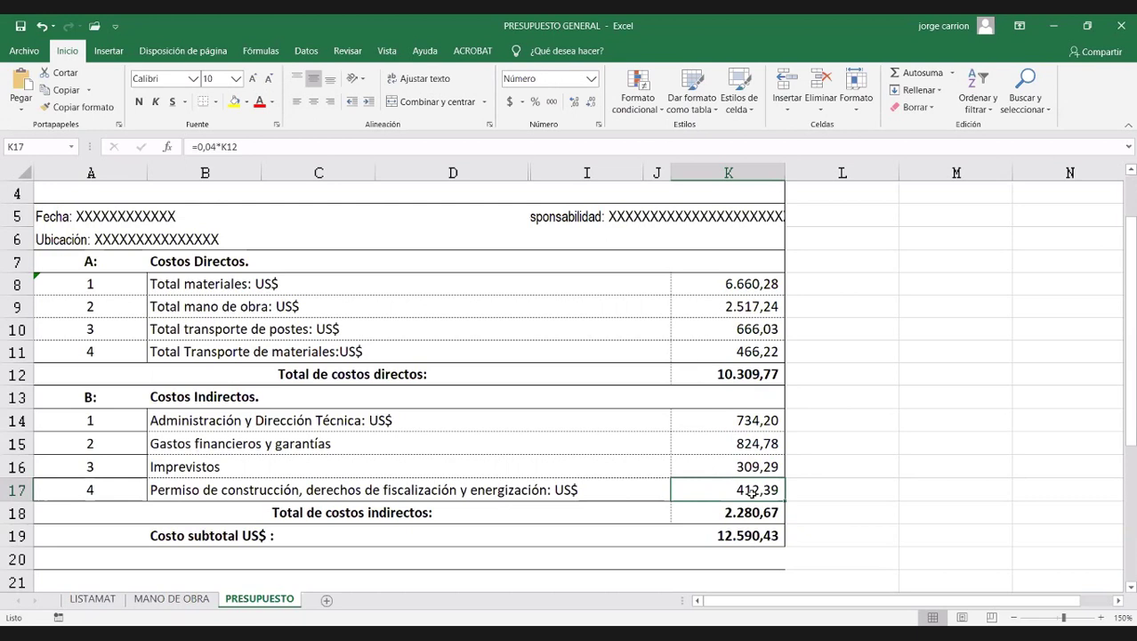
double_click(752, 494)
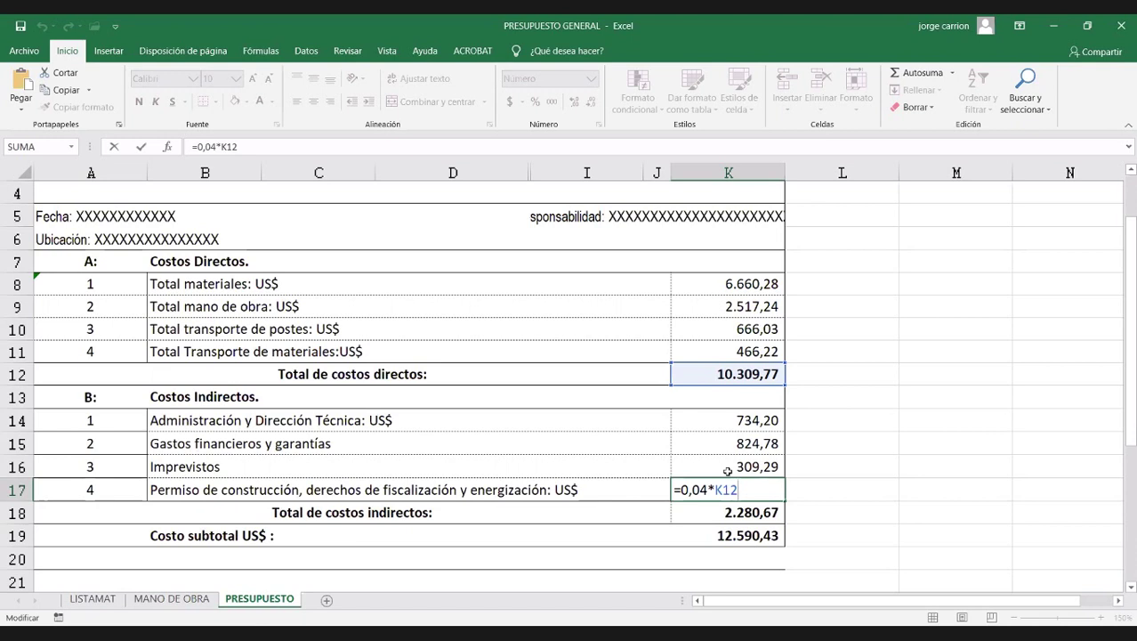
key(ctrl+Return)
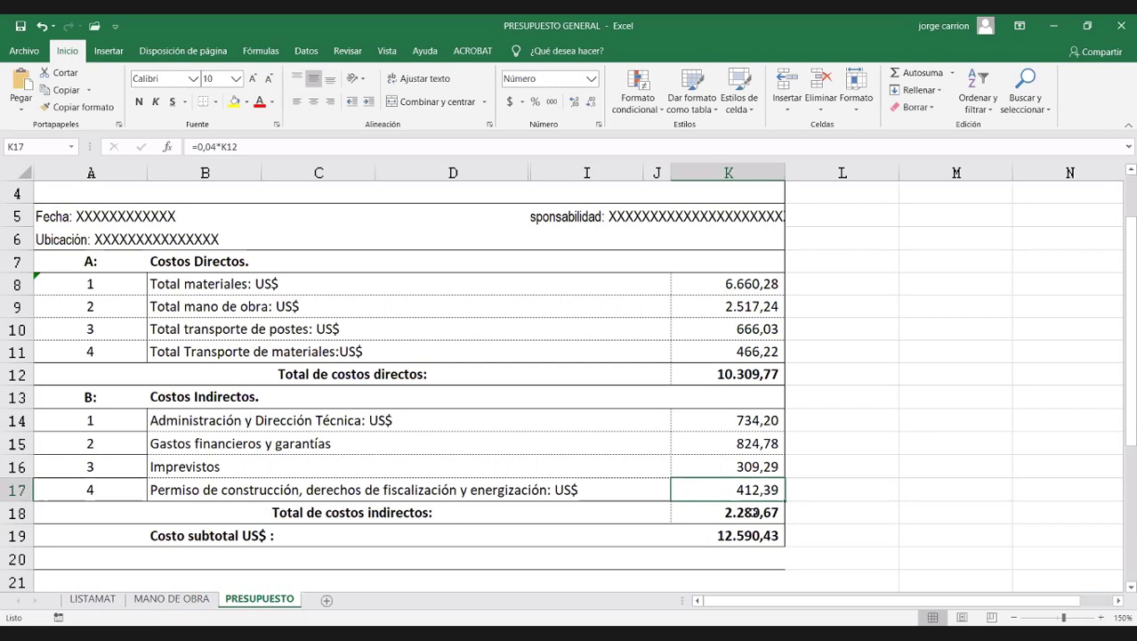
Examine the formulas for total indirect costs in K18 and the cost subtotal in K19 without changing them
click(752, 512)
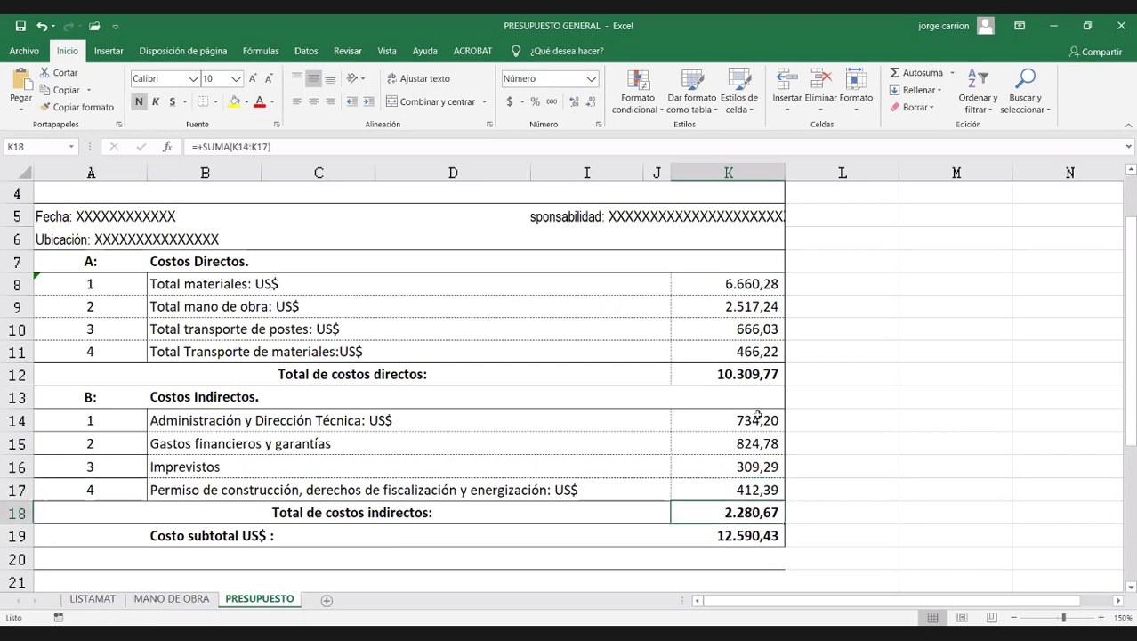
key(F2)
key(ctrl+Return)
click(767, 538)
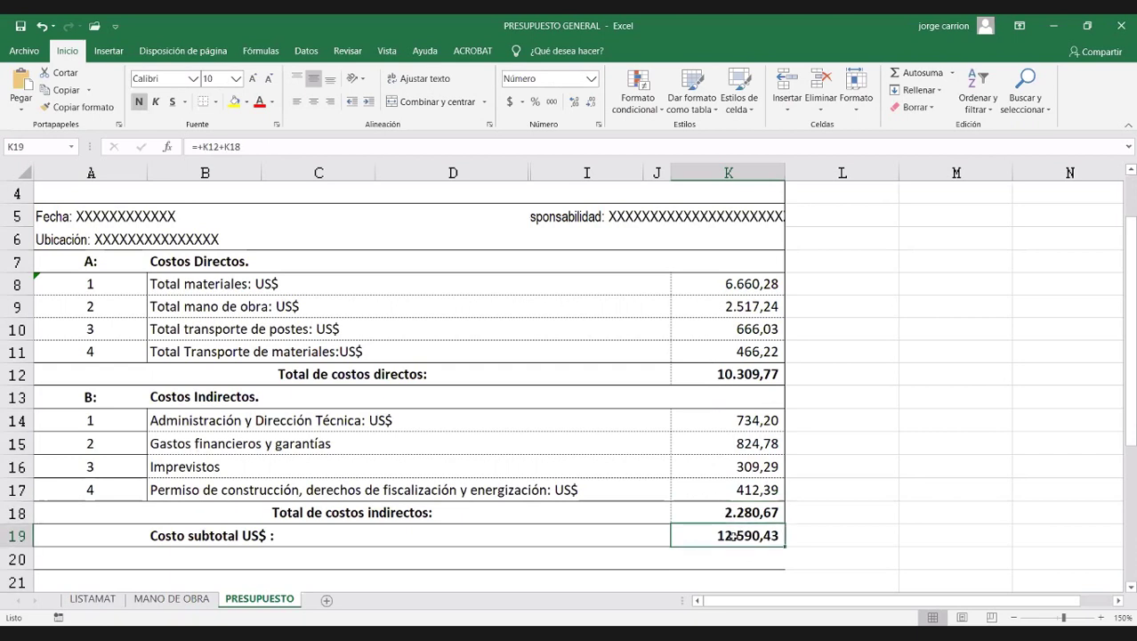
double_click(737, 535)
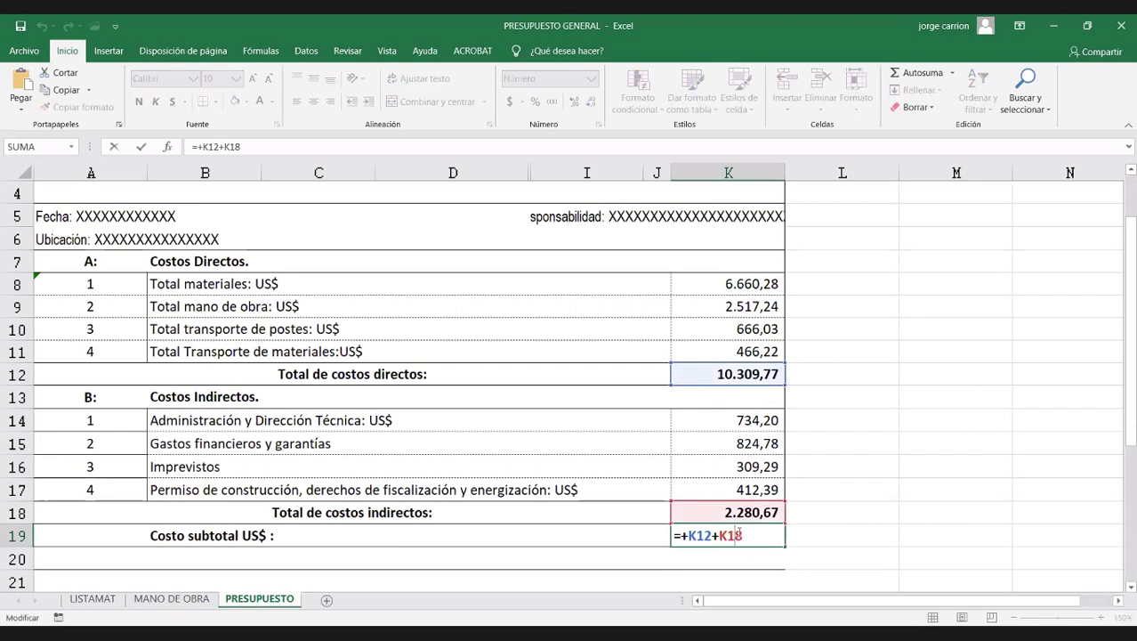
key(ctrl+Return)
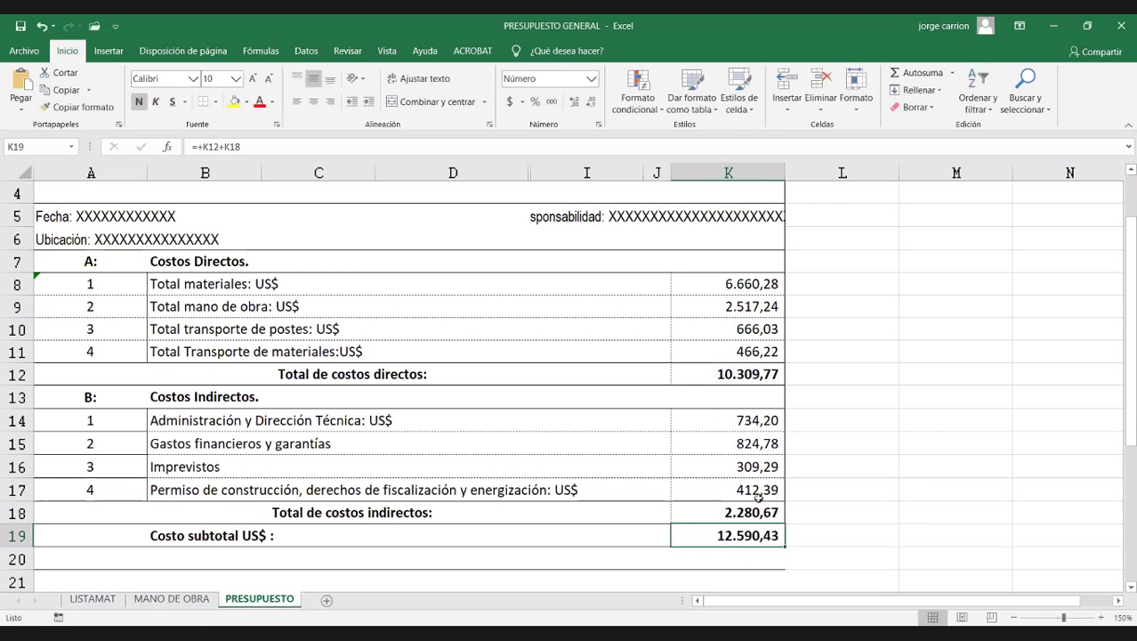
Change the factor in the Administración y Dirección Técnica formula in K14 to 0,20 and check the cost subtotal in K19
double_click(758, 421)
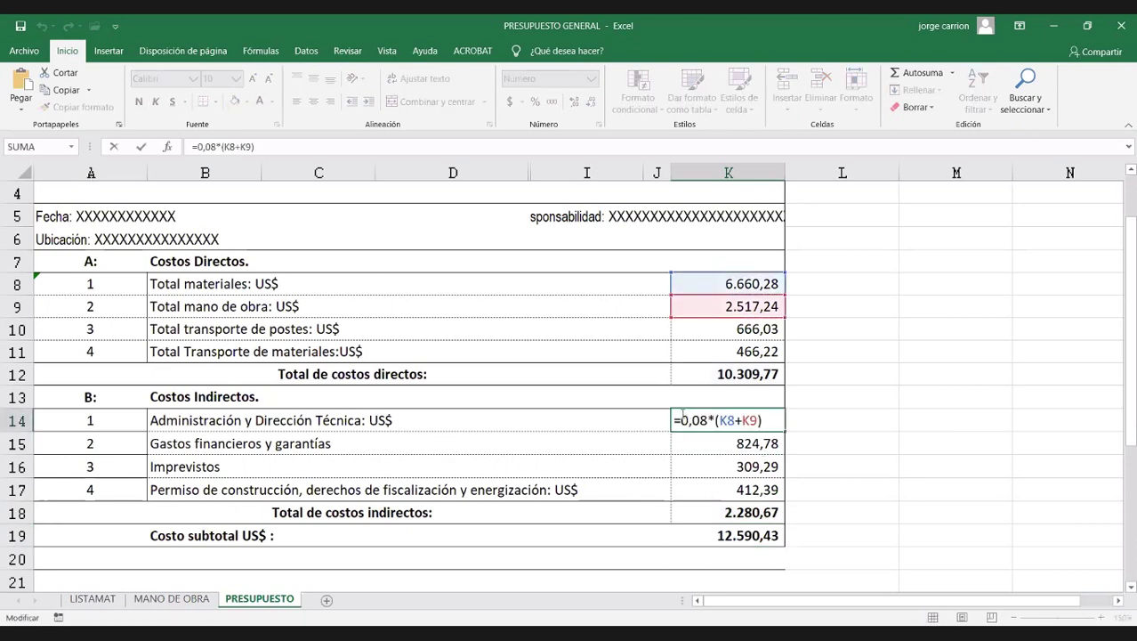
click(702, 420)
key(BackSpace)
key(BackSpace)
text(20)
key(Return)
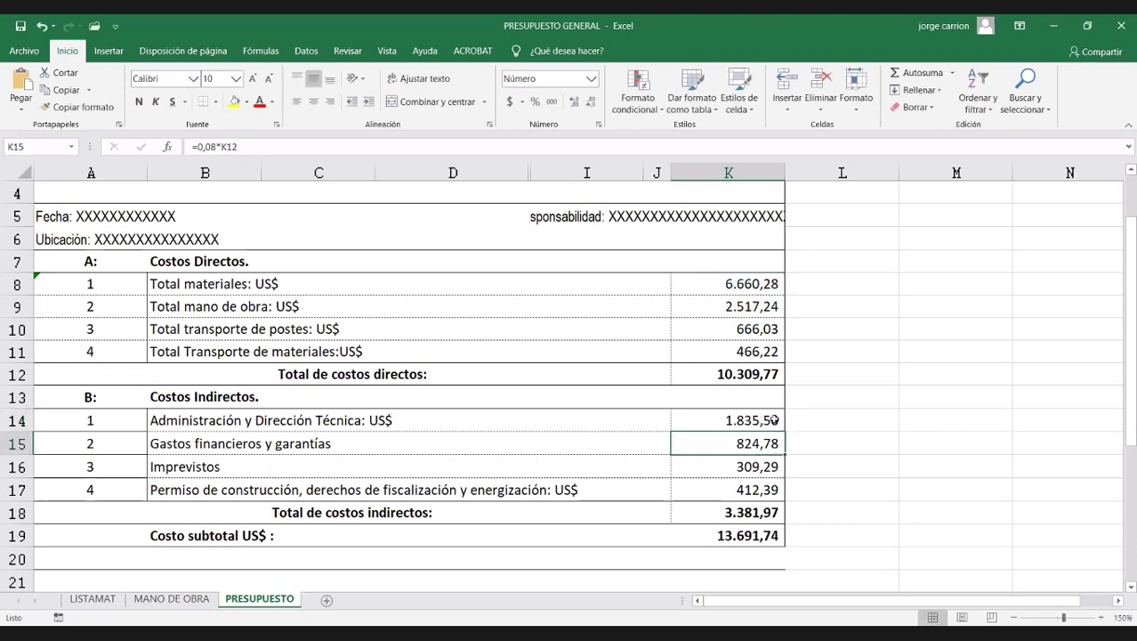
click(718, 532)
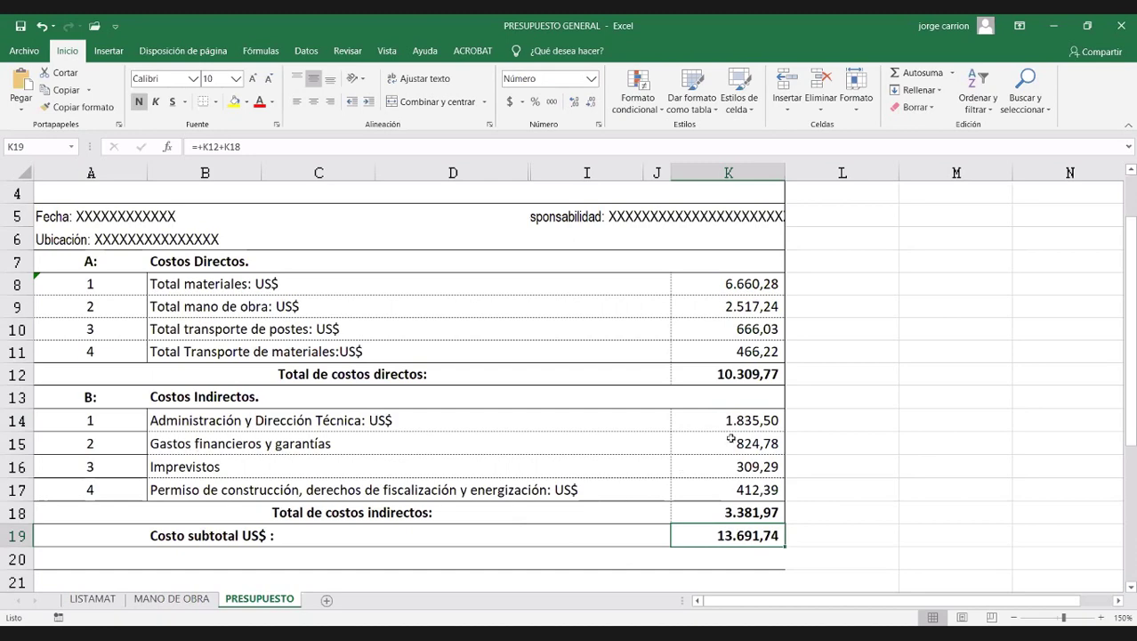
Examine the formulas for the Subtotal in K22, IVA 12 % in K23 and TOTAL in K24, leaving them unchanged
scroll(744, 414, down, 1)
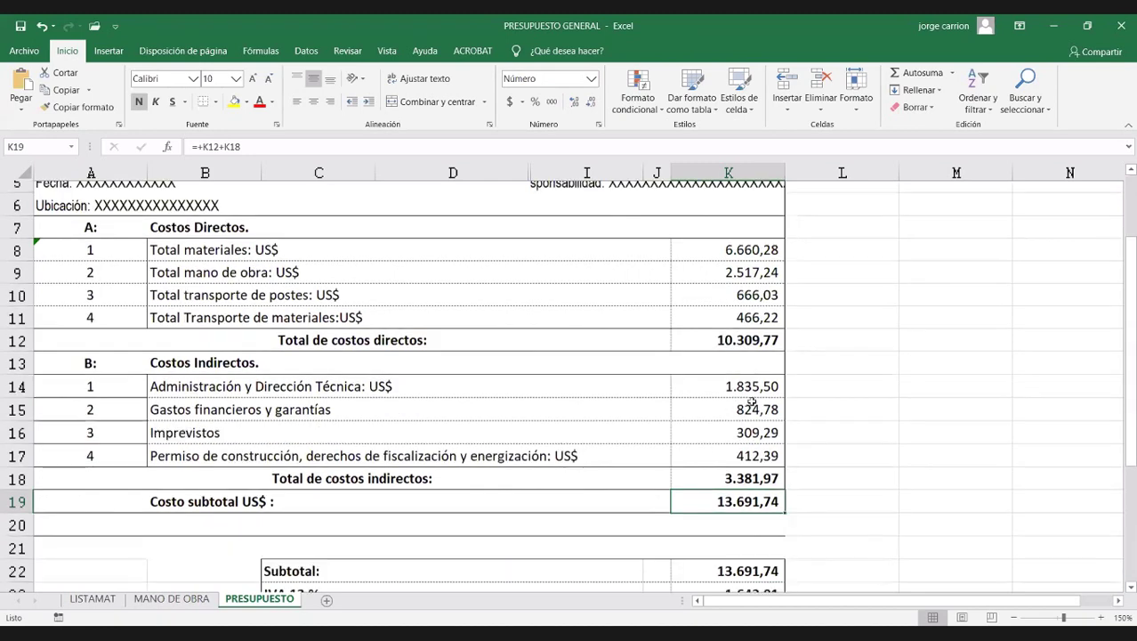
scroll(744, 415, down, 3)
double_click(752, 405)
key(Escape)
double_click(751, 425)
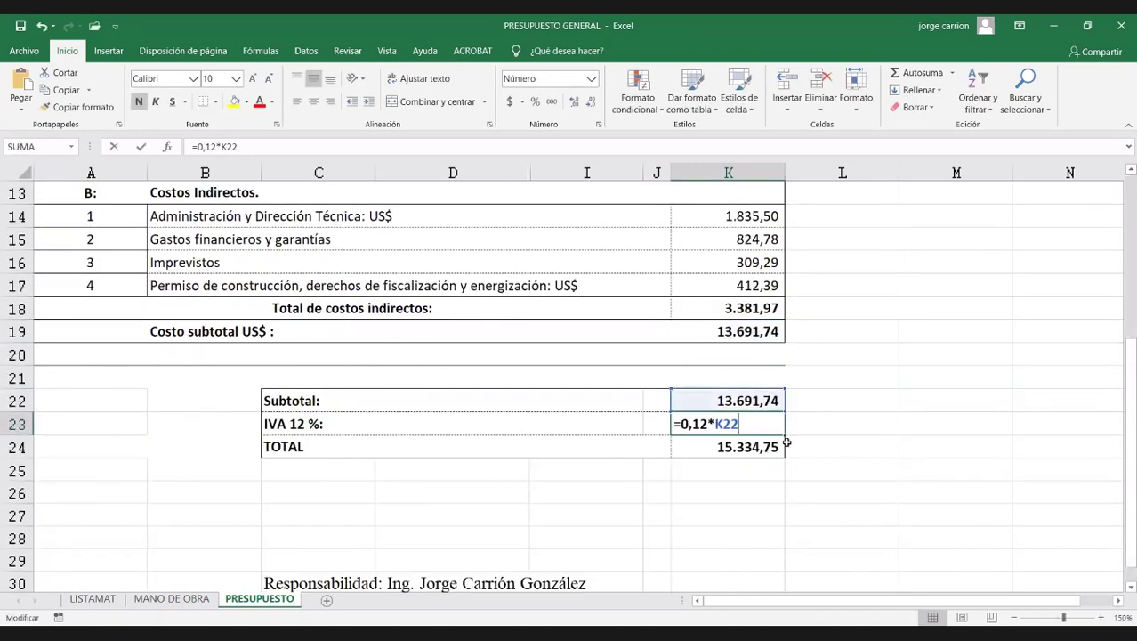
key(Escape)
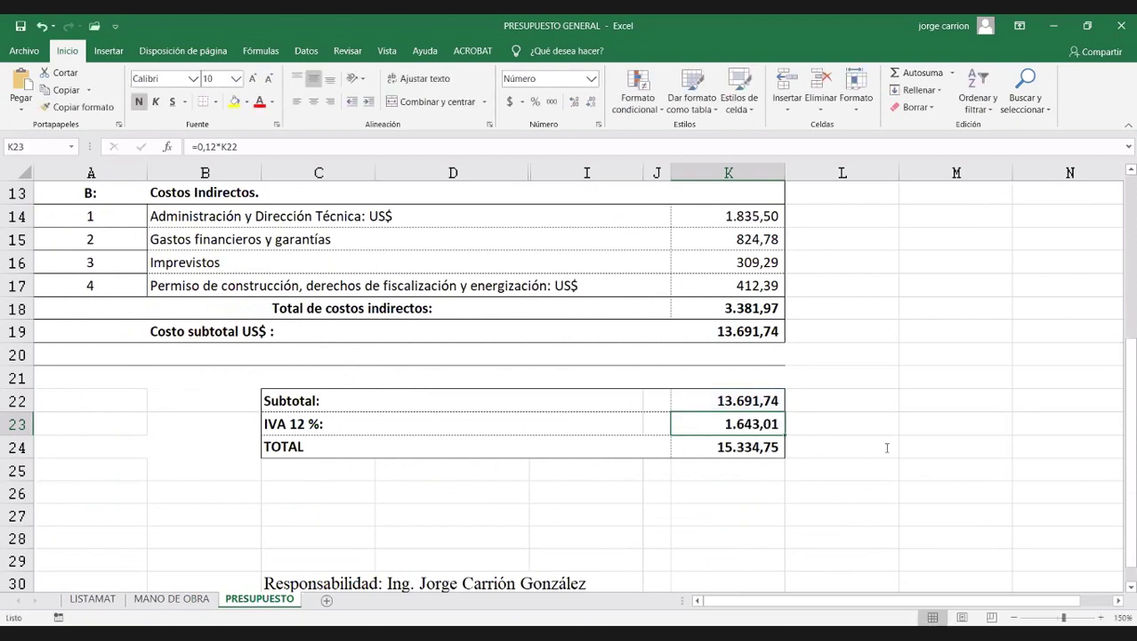
key(Down)
key(F2)
key(Escape)
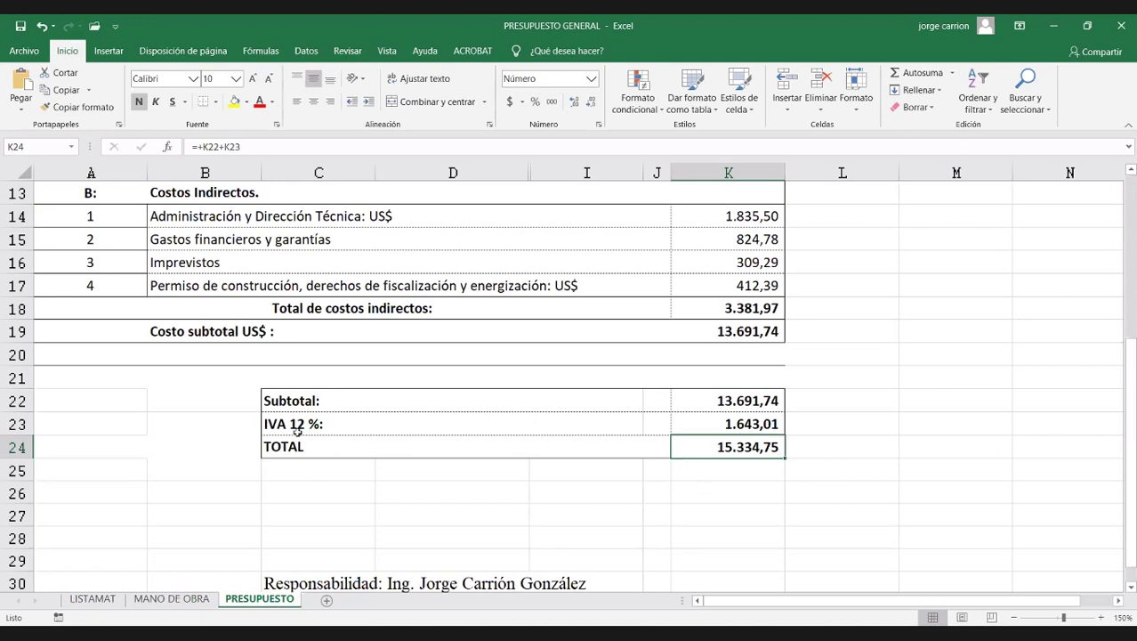
Highlight the Subtotal line C22:K22 and review the subtotal, total and IVA amounts in K22, K24 and K23
click(283, 400)
drag(414, 399, 740, 403)
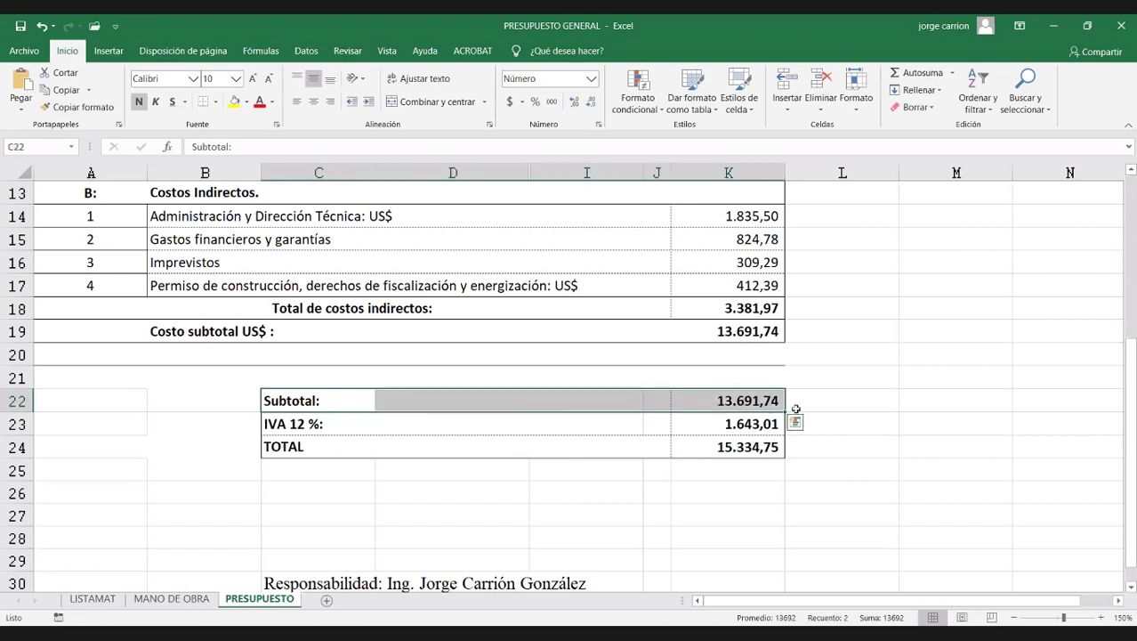
click(746, 402)
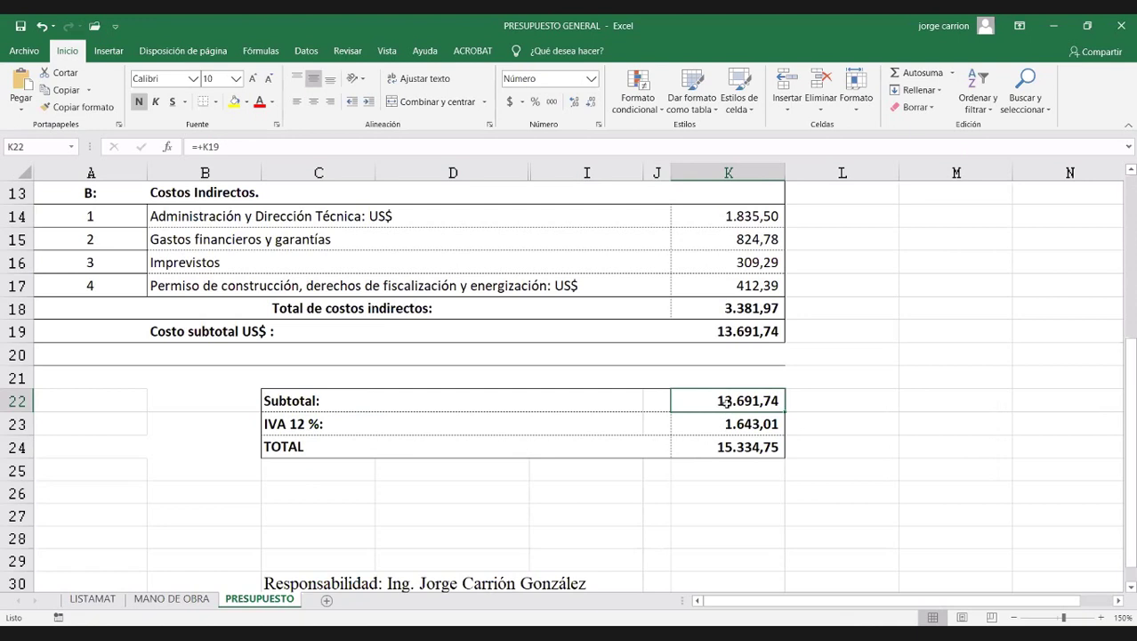
click(717, 444)
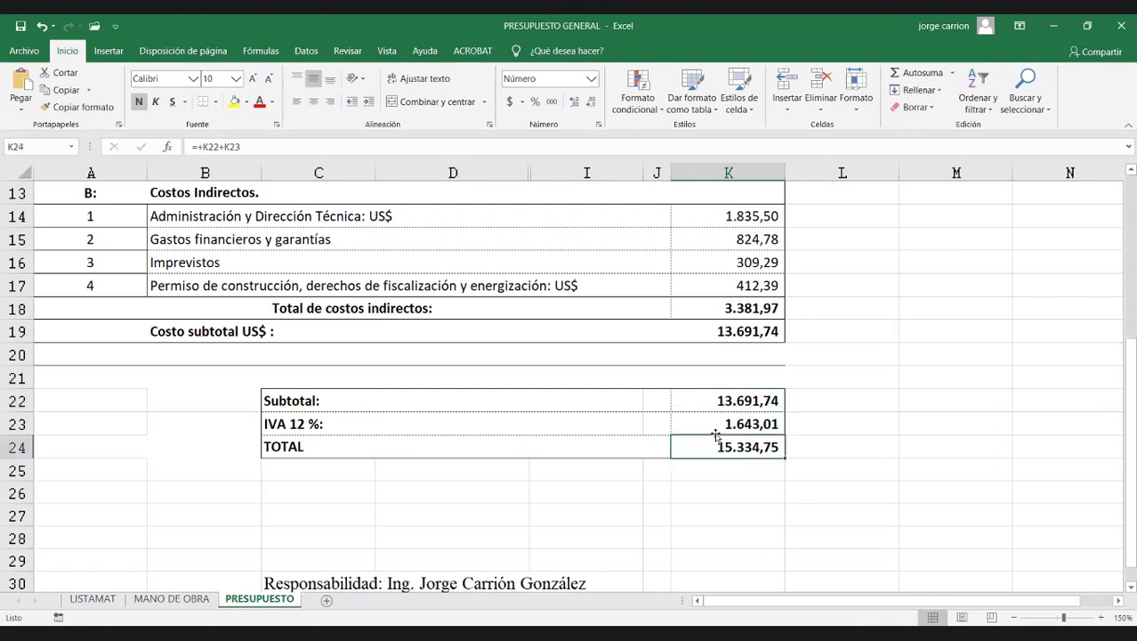
click(719, 425)
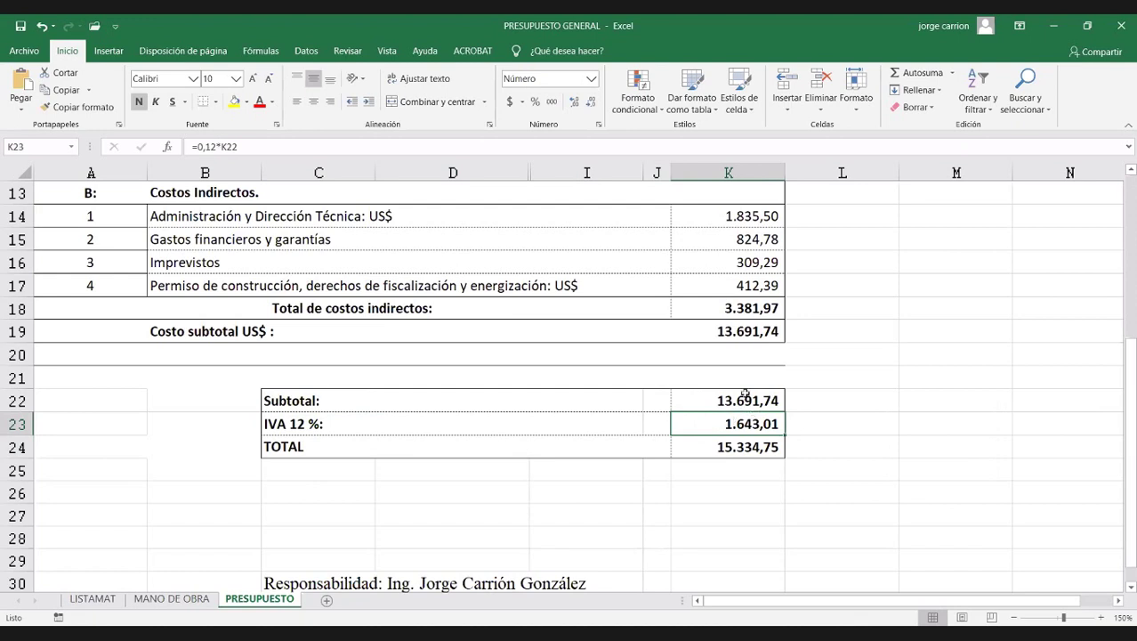
Fill cells K22:L22 with yellow to mark the subtotal, and select the responsibility line in C30
click(746, 398)
drag(717, 401, 827, 399)
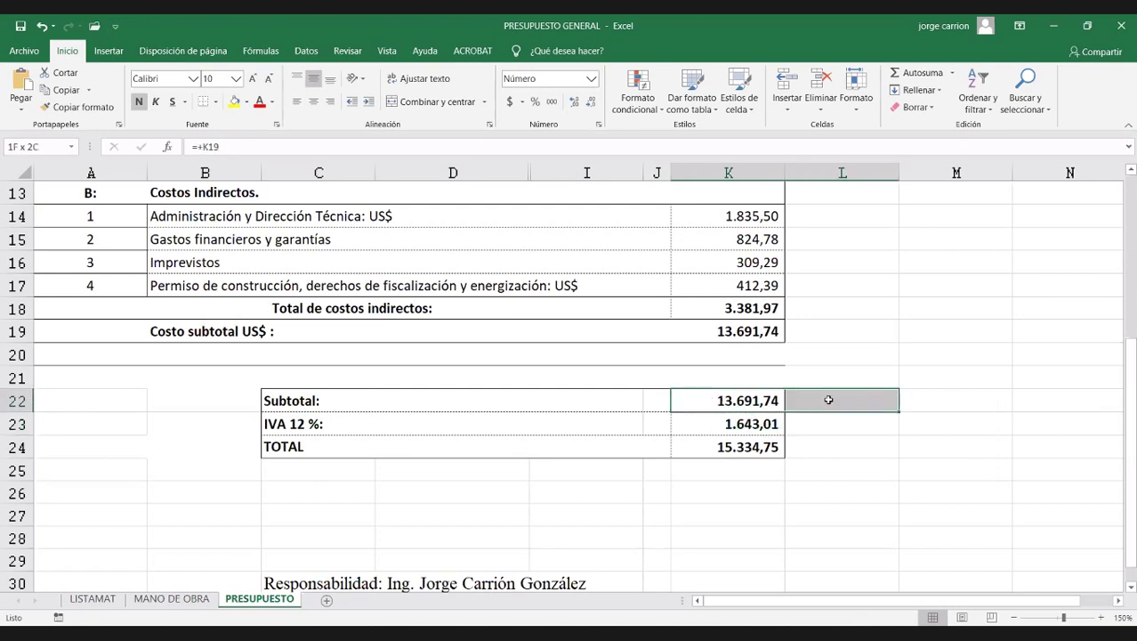
click(233, 102)
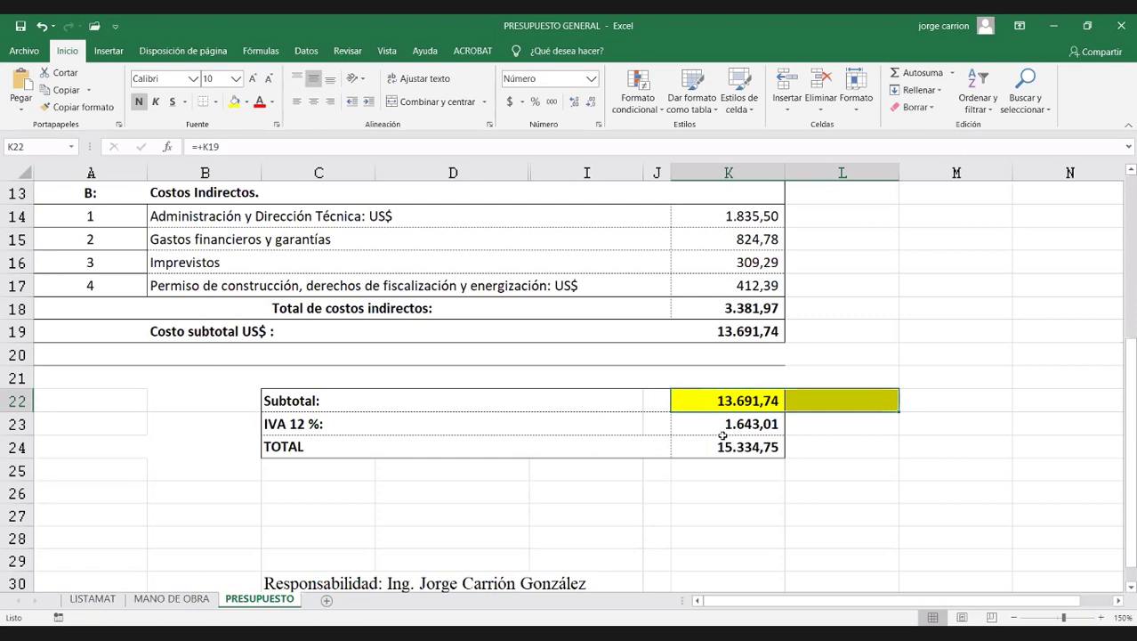
click(301, 580)
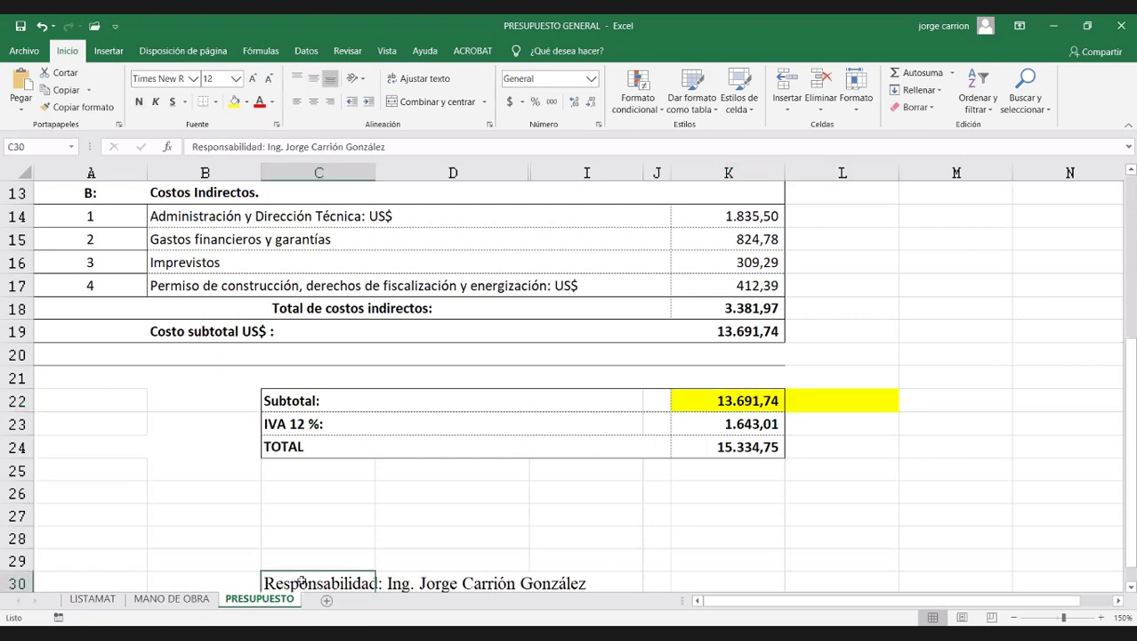
Delete the responsibility line in C30, save the workbook and return to the direct and indirect costs on the PRESUPUESTO sheet
key(Delete)
scroll(301, 534, down, 3)
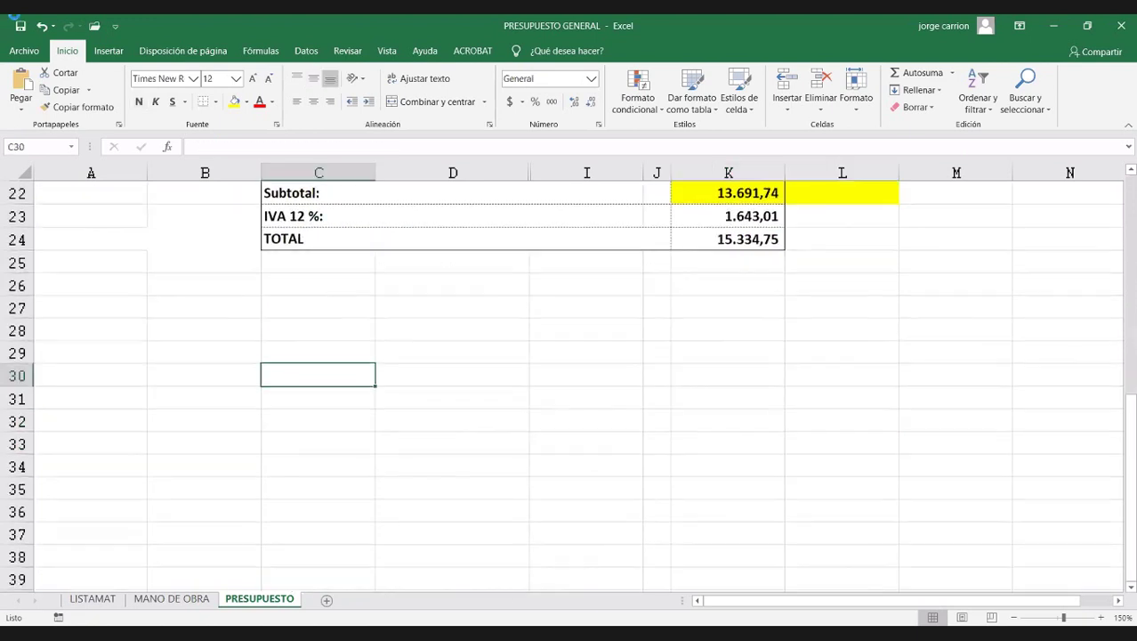
key(ctrl+s)
scroll(523, 480, up, 1)
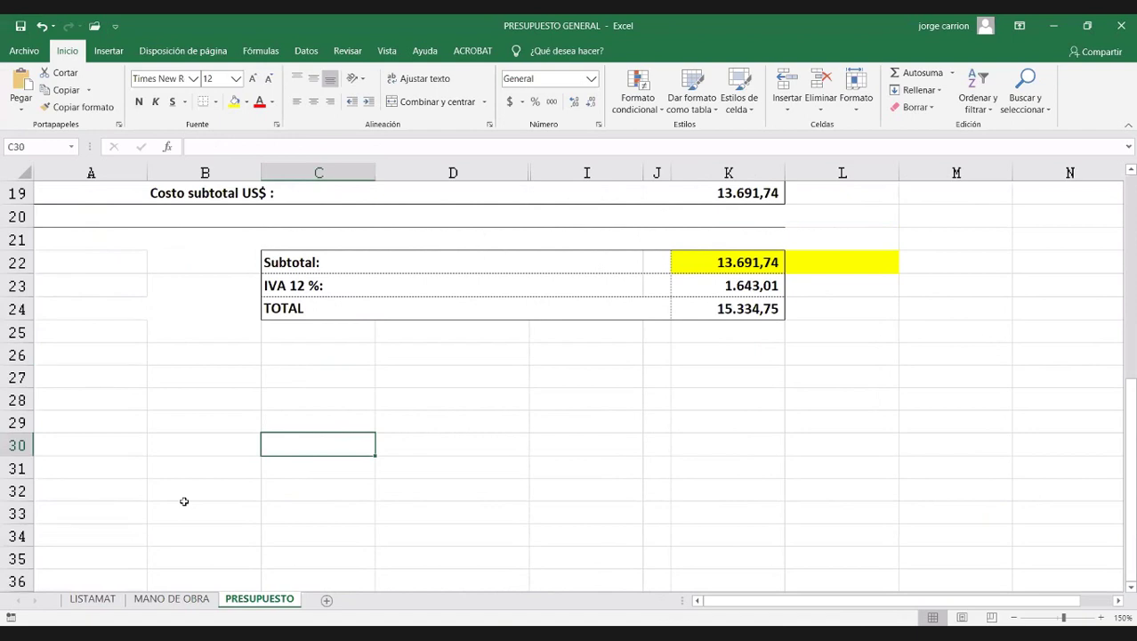
scroll(216, 508, up, 5)
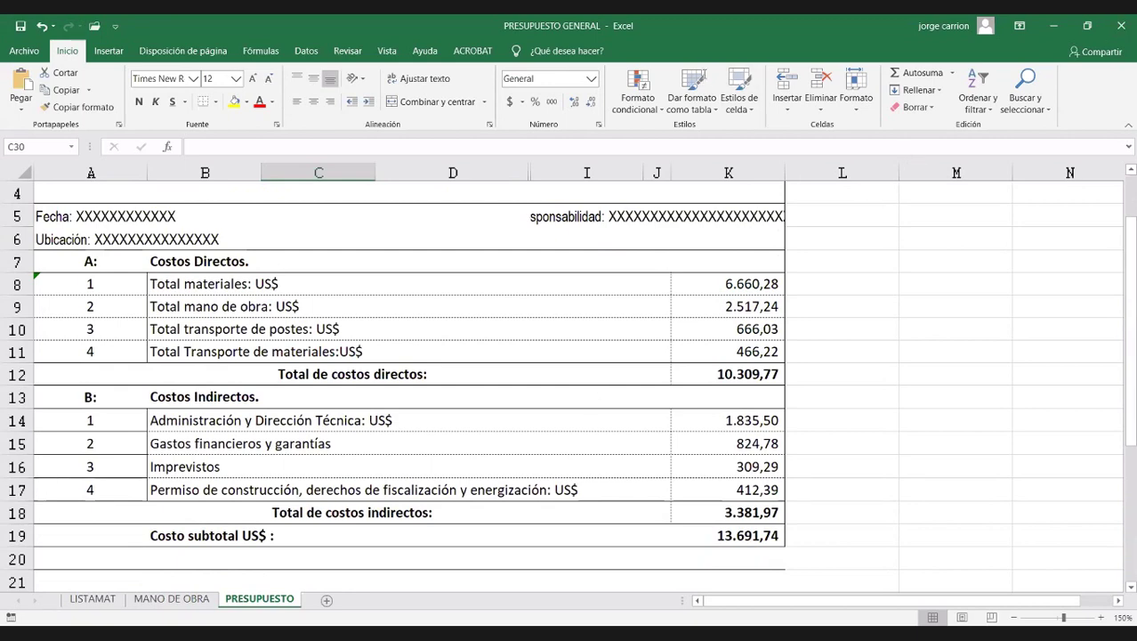
key(alt+s)
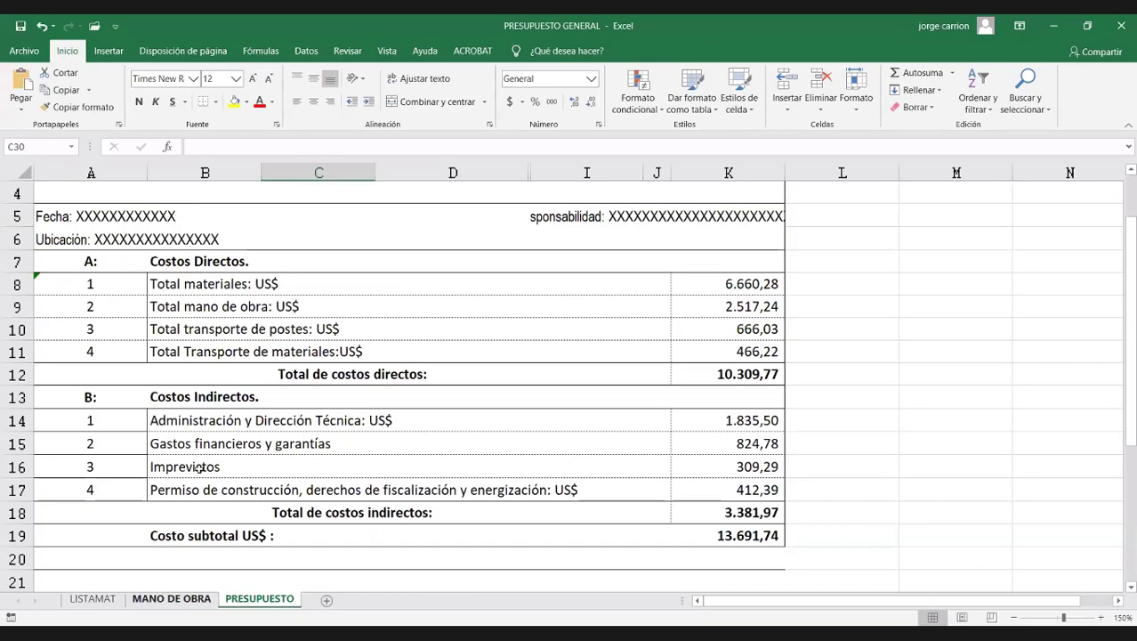
Go to the MANO DE OBRA sheet and review the first labour item across B3:G3, including its unit price in F3
key(ctrl+Page_Up)
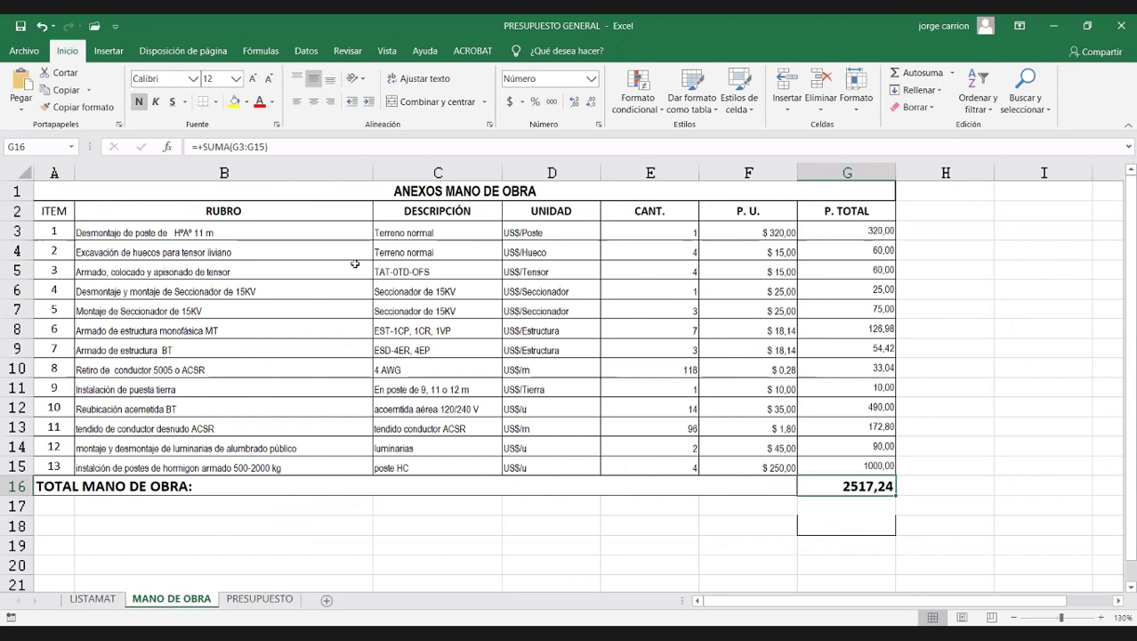
drag(107, 234, 841, 230)
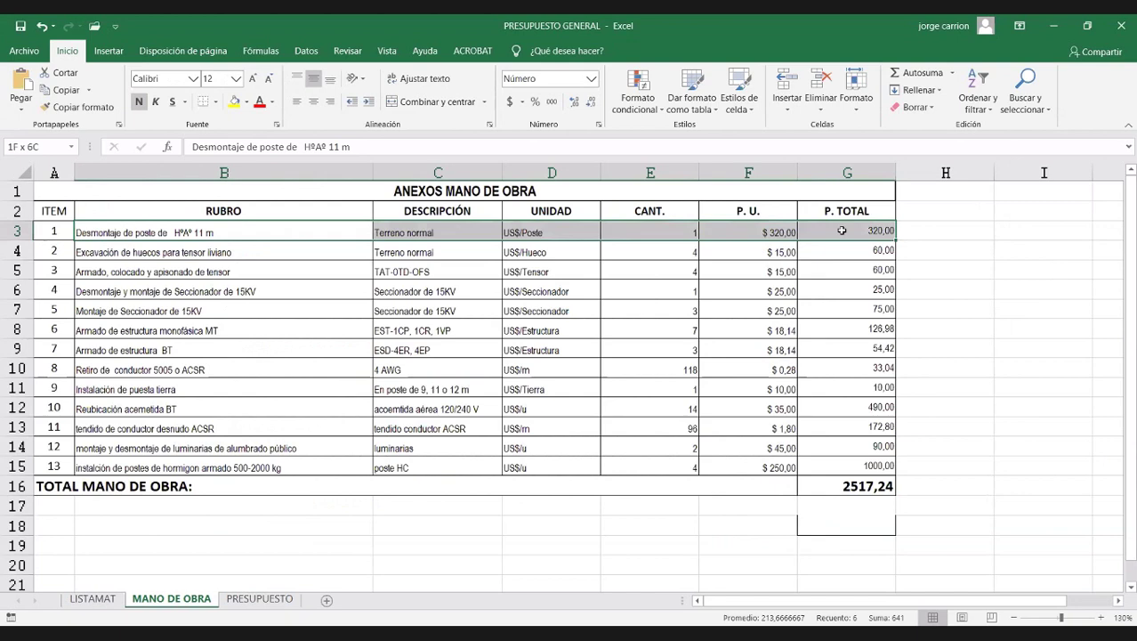
click(759, 234)
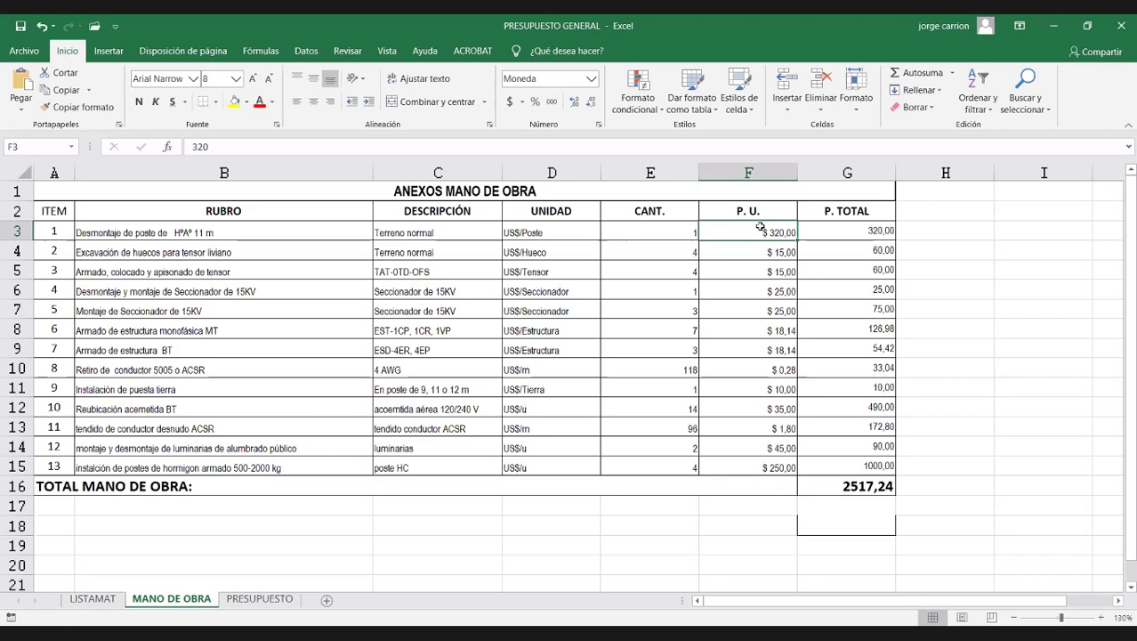
key(Left)
key(Left)
key(Left)
key(Left)
key(Down)
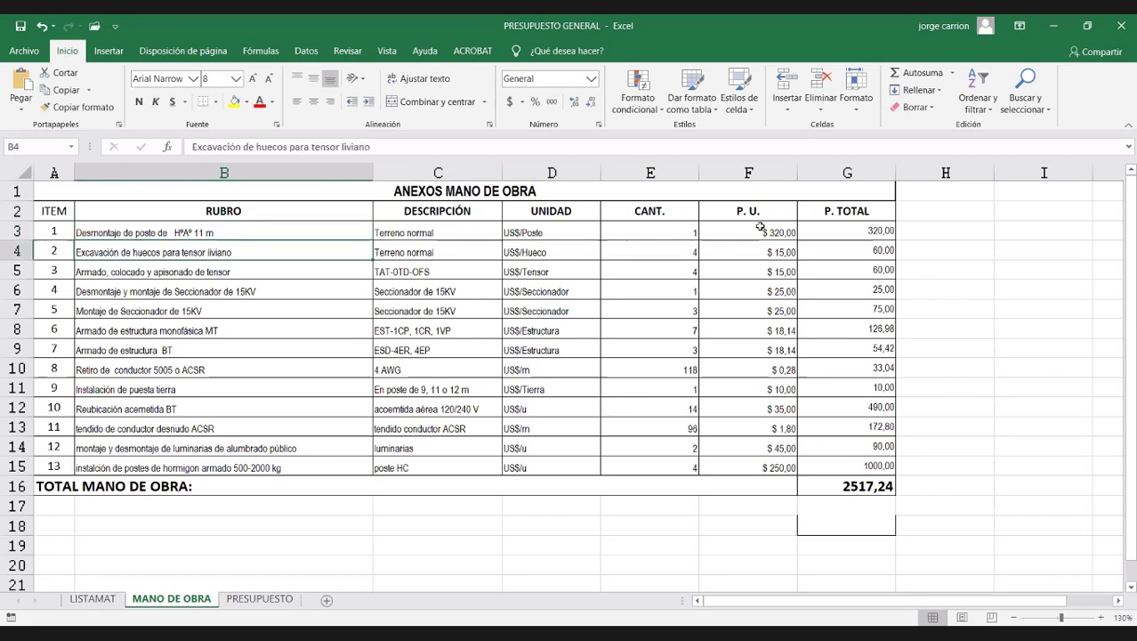
key(Up)
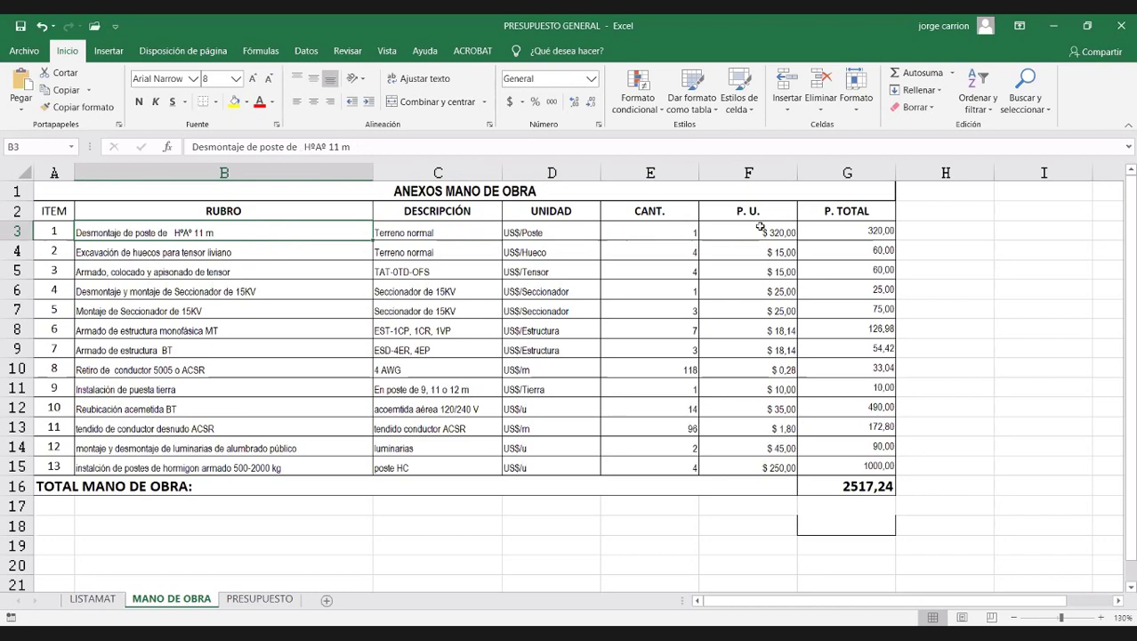
Review the labour items down to Armado de estructura monofásica MT in row 8, checking its description and unit
key(Down)
key(Down)
key(Down)
key(Down)
key(Down)
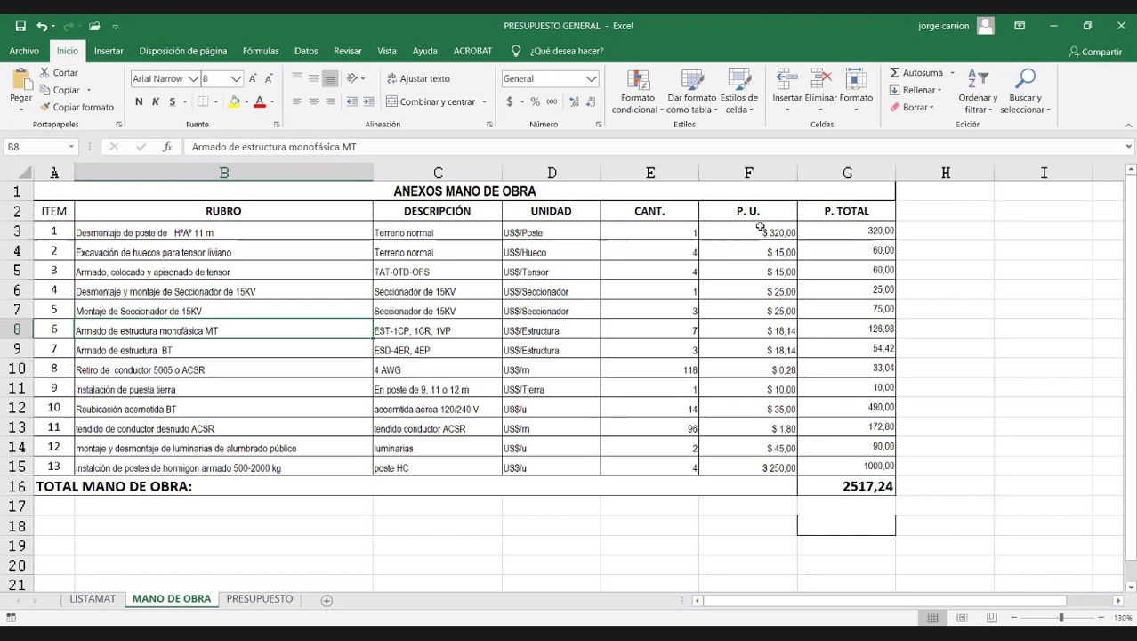
key(Right)
key(Right)
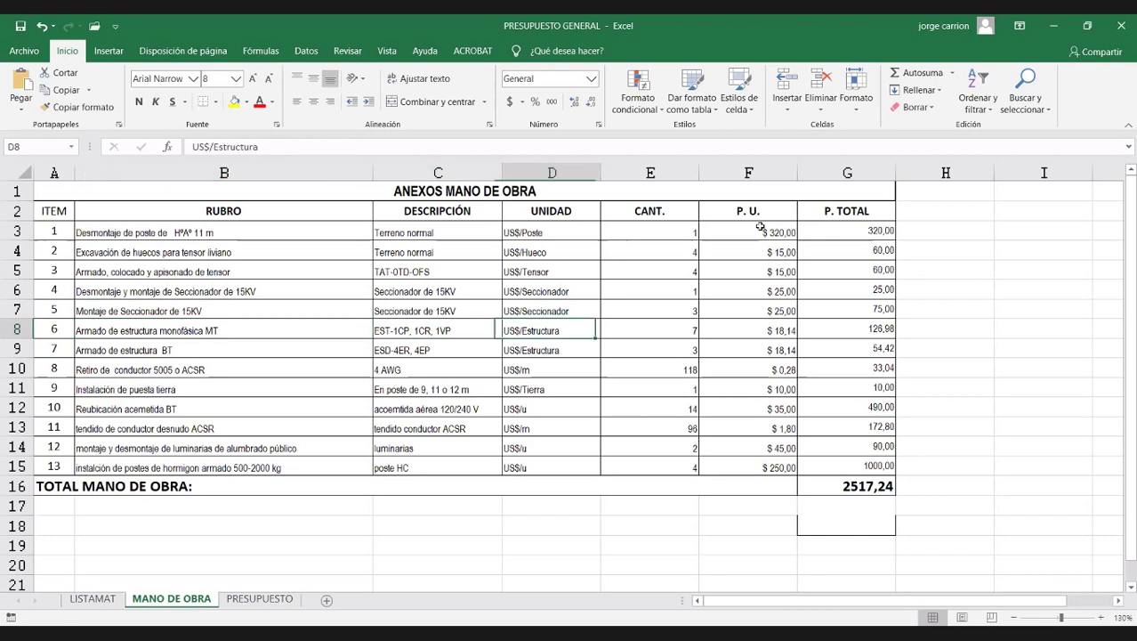
key(Left)
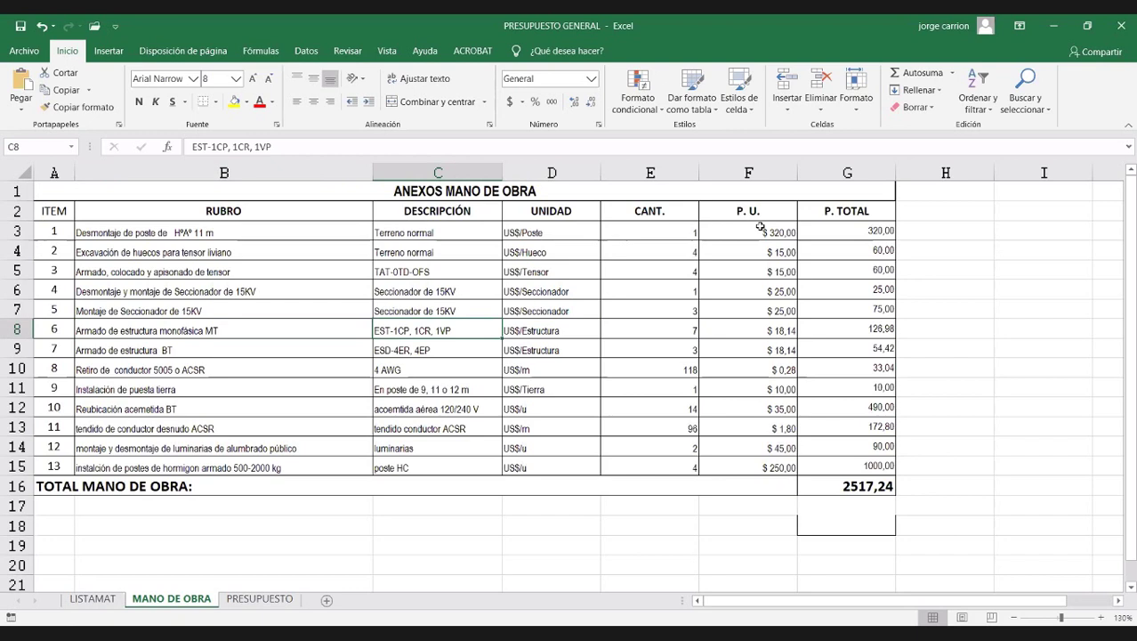
Check the description, unit, quantity and unit price of the Retiro de conductor 5005 o ACSR item in row 10
key(Down)
key(Down)
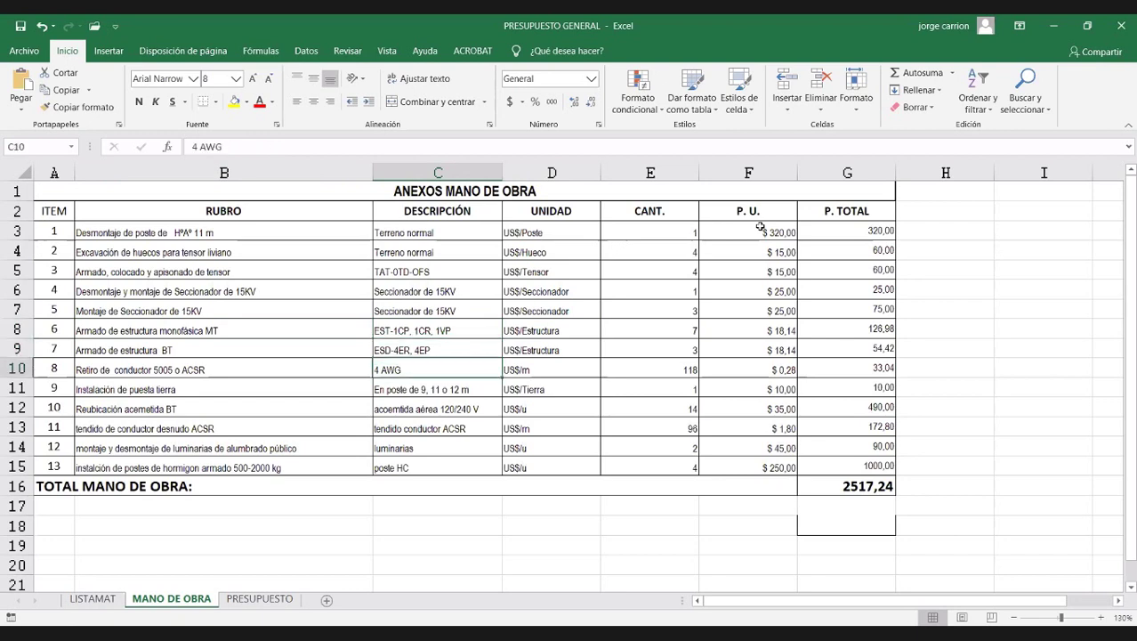
key(Right)
key(Right)
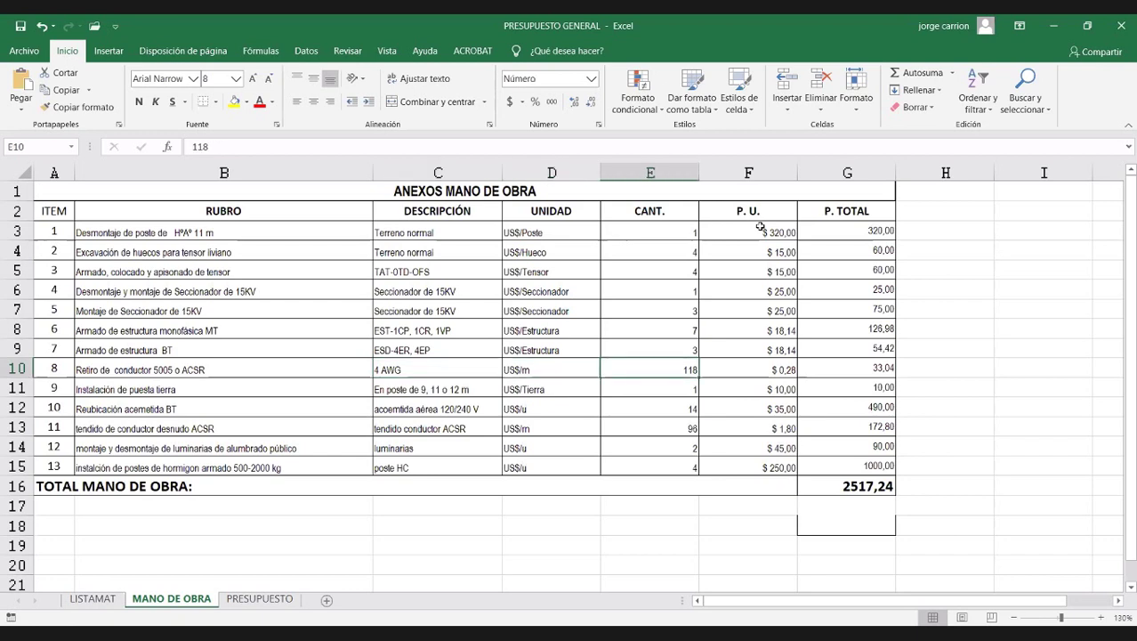
key(Right)
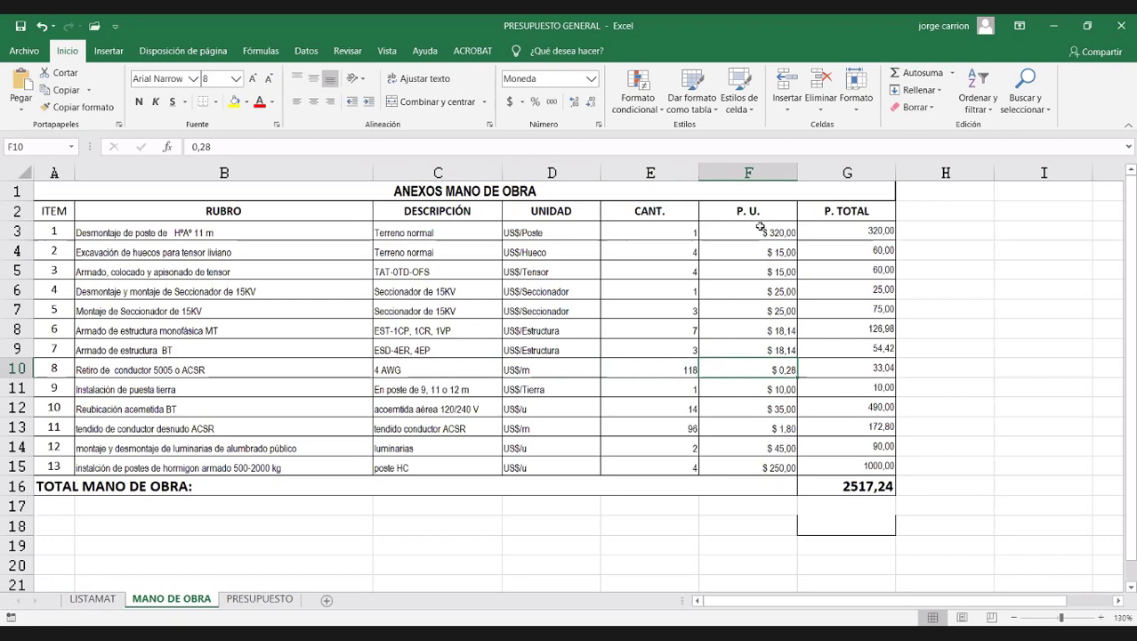
key(Left)
key(Left)
key(Left)
key(Left)
key(Left)
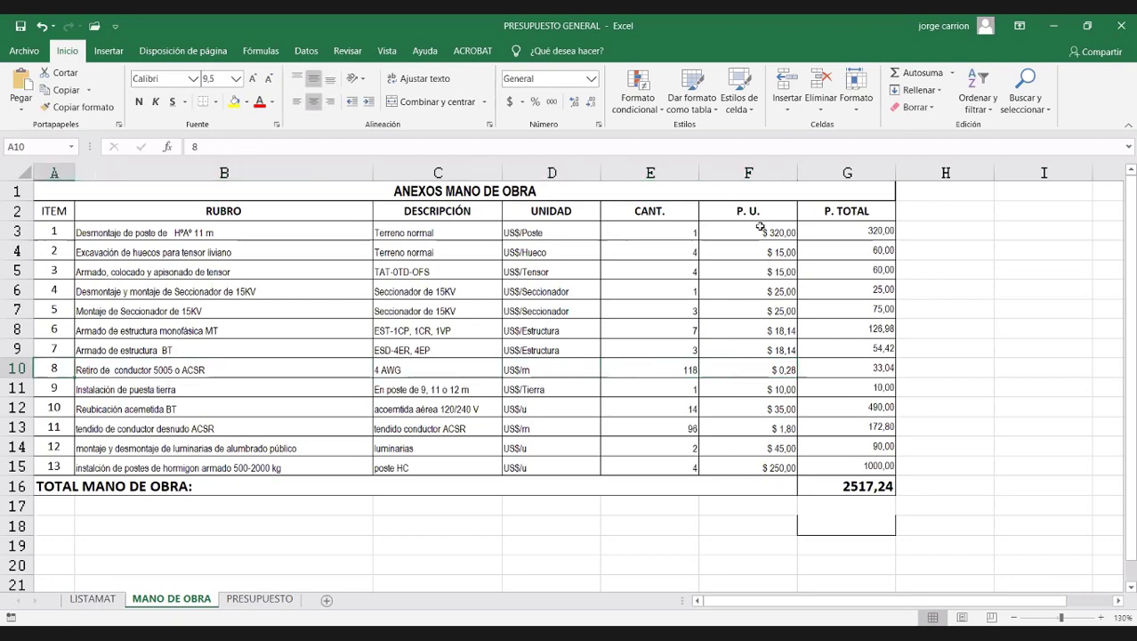
Run through the remaining labour items down to the TOTAL MANO DE OBRA row and return to the first item in B3
key(Right)
key(Down)
key(Down)
key(Down)
key(Down)
key(Down)
key(Down)
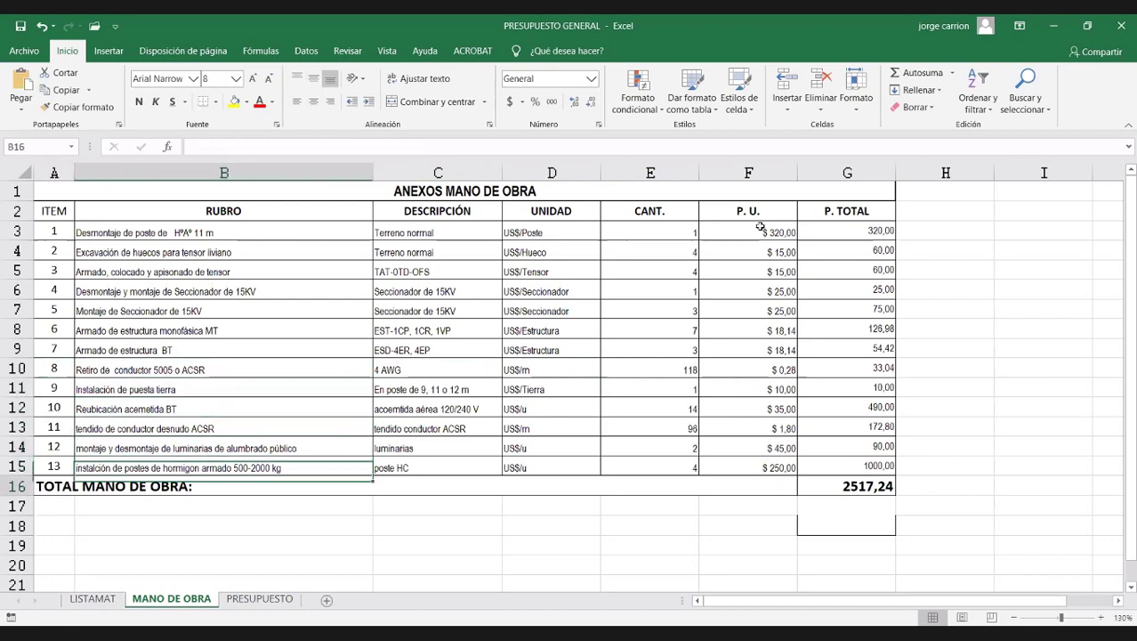
key(Up)
key(Up)
key(Up)
key(Up)
key(Up)
key(Up)
key(Up)
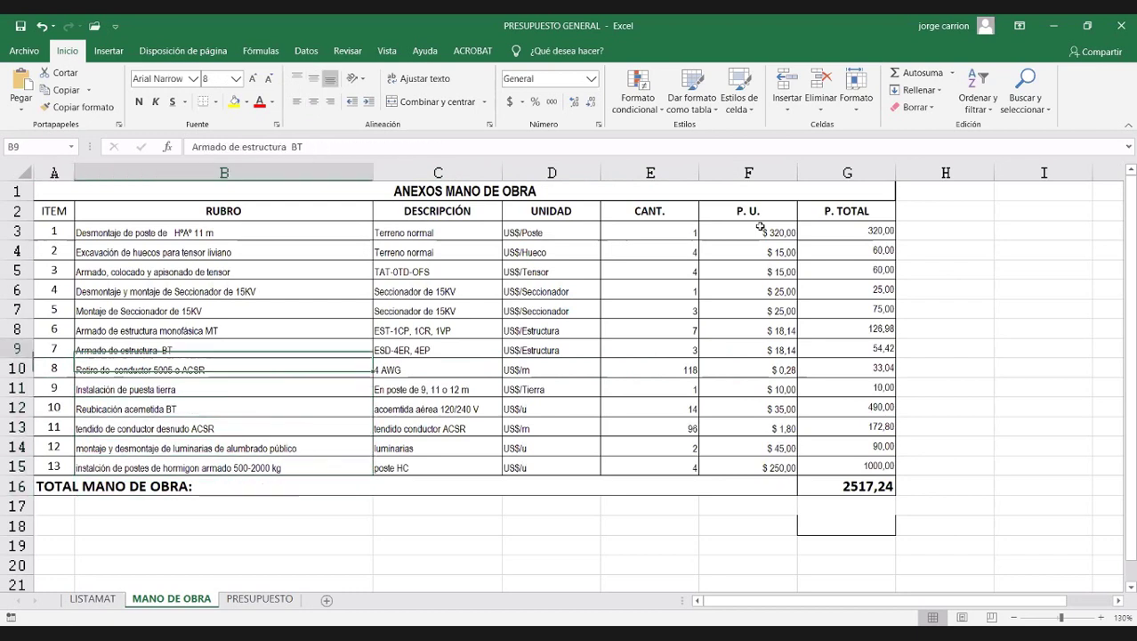
key(Up)
key(Up)
key(Up)
key(Up)
key(Up)
key(Up)
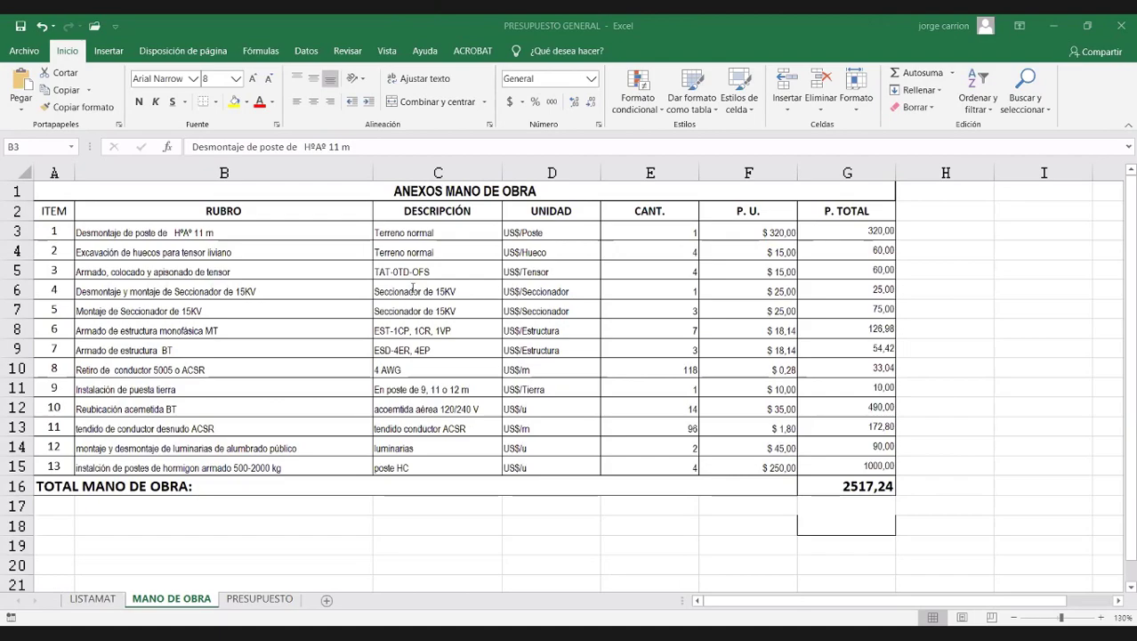
Switch to the 2020 construction minimum-wage PDF in Adobe Acrobat and examine the Peón row of Estructura Ocupacional E2 and its hourly cost
key(alt+Tab)
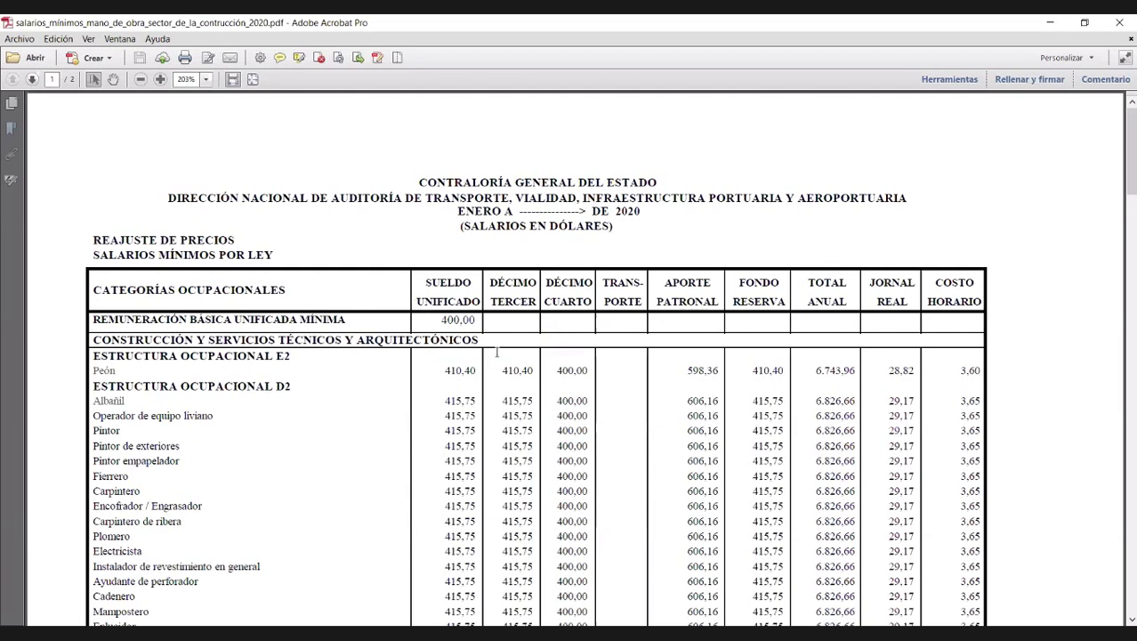
scroll(125, 356, down, 1)
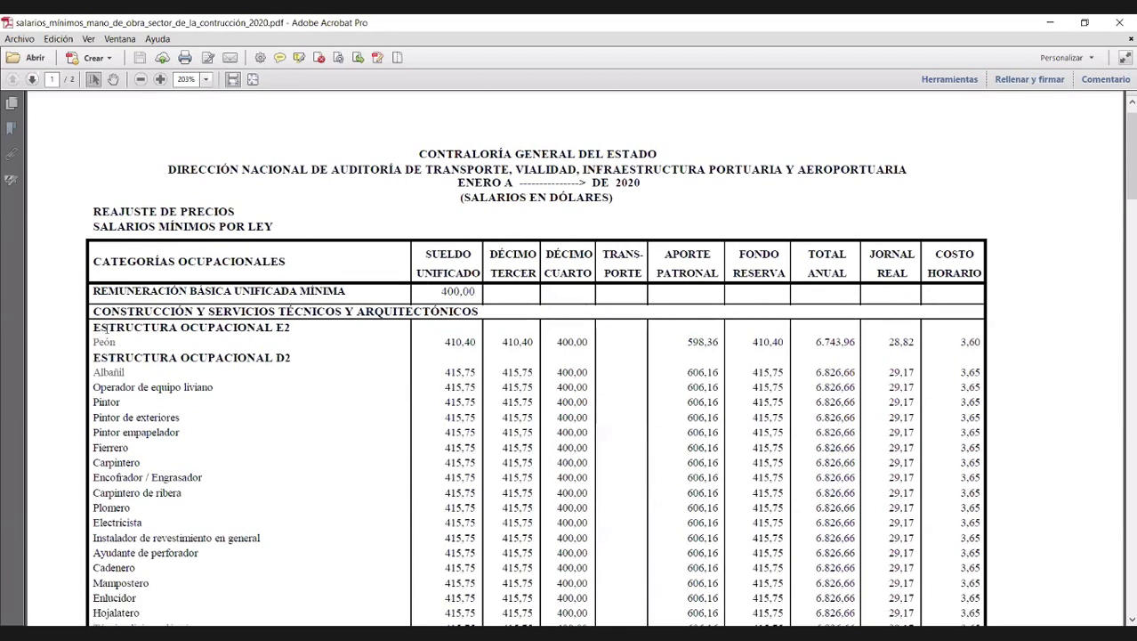
triple_click(291, 328)
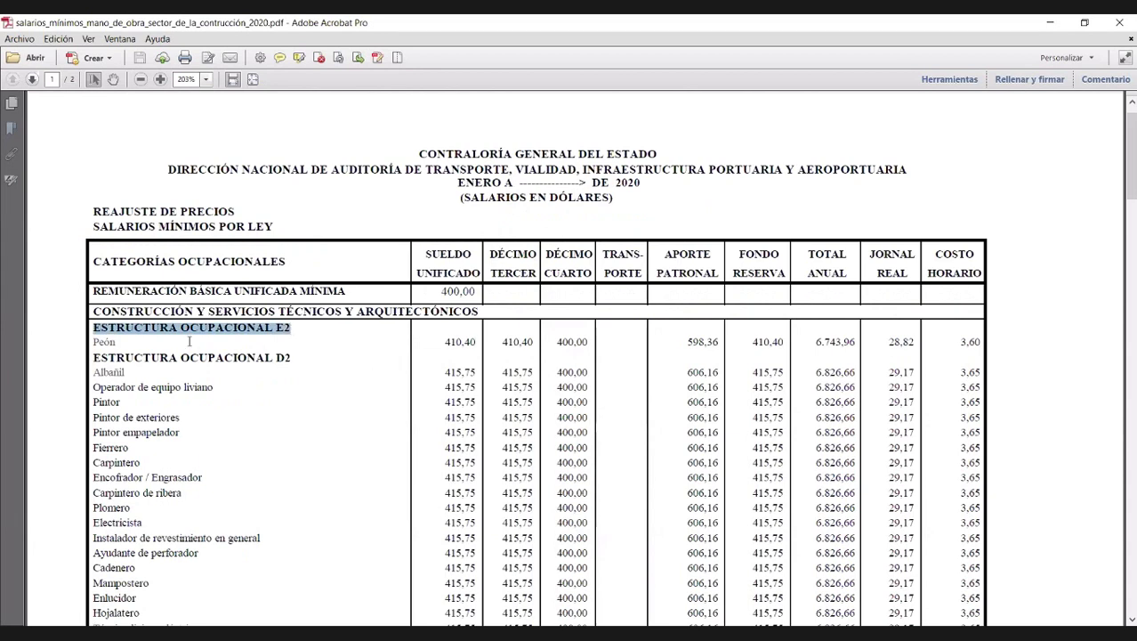
click(127, 343)
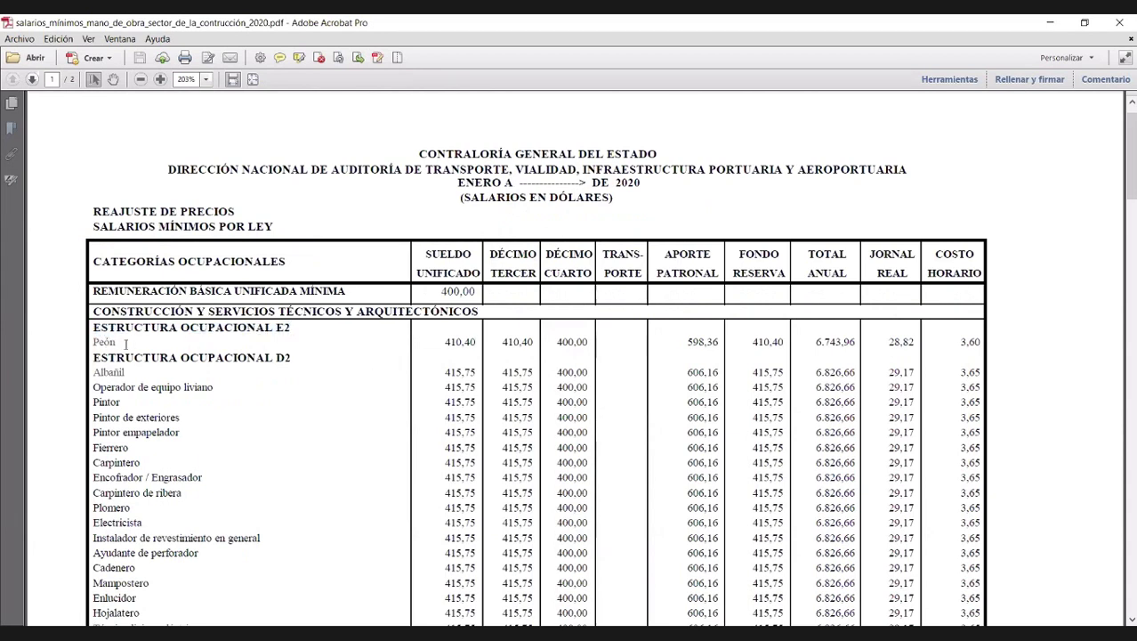
drag(94, 343, 959, 340)
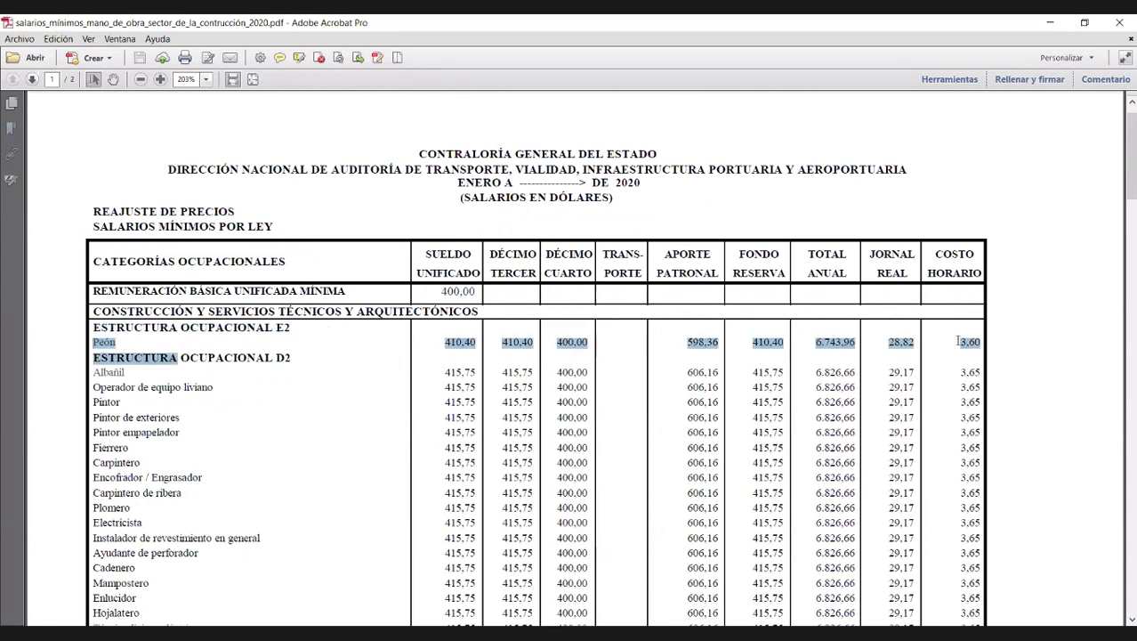
double_click(975, 343)
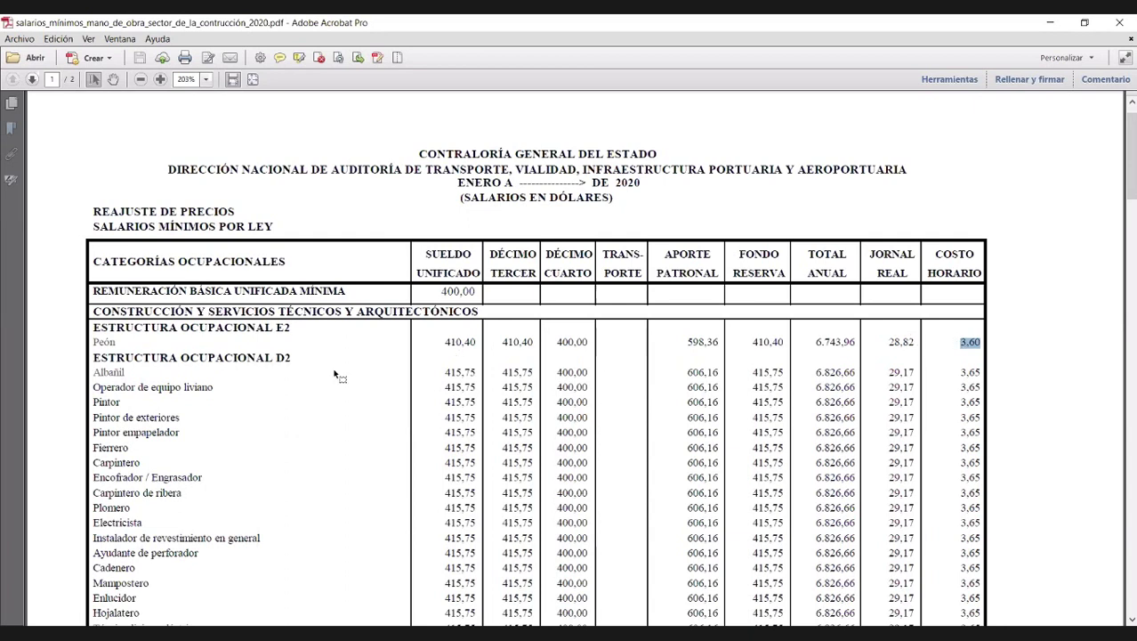
Highlight the Electricista wage row under Estructura Ocupacional D2 and look through the remaining occupational categories
scroll(218, 375, down, 1)
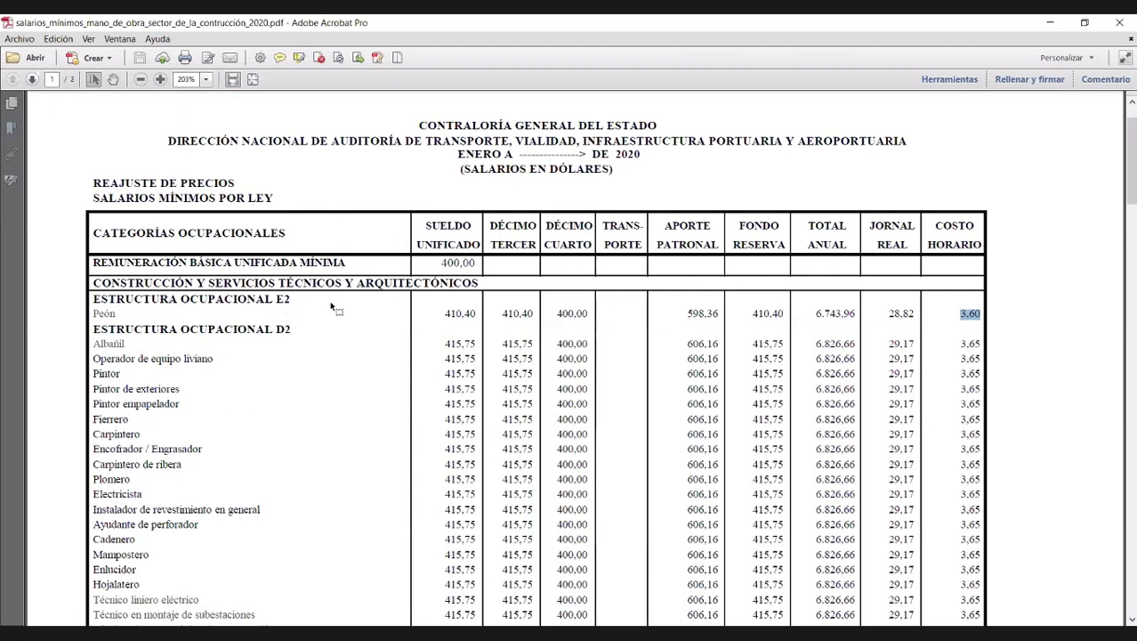
scroll(334, 309, down, 1)
scroll(174, 361, down, 3)
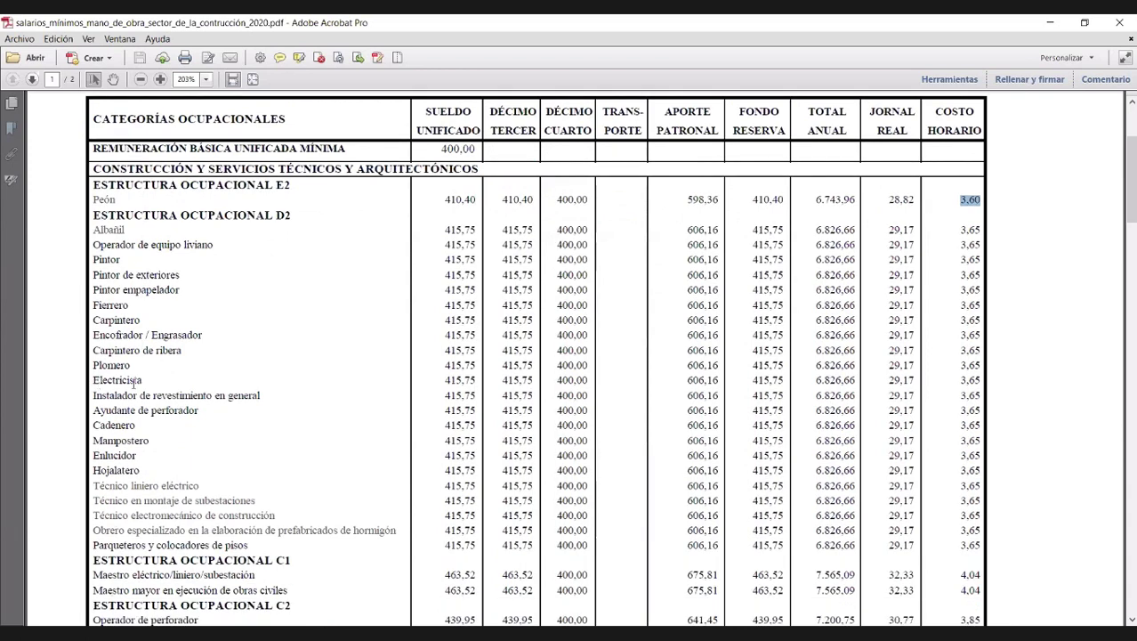
drag(553, 379, 979, 378)
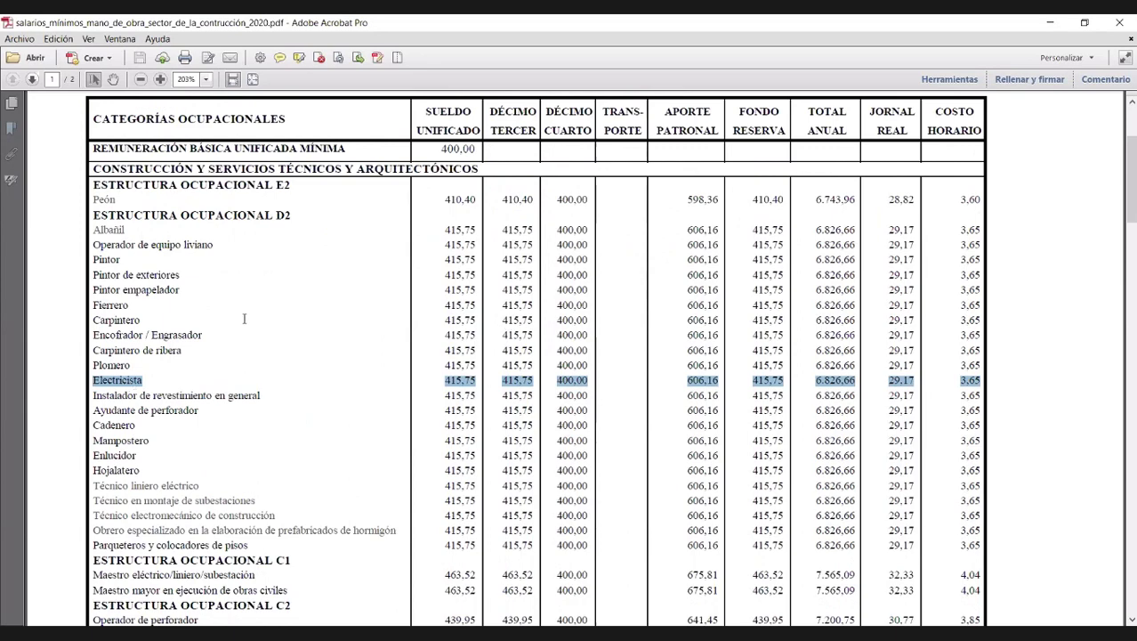
scroll(244, 319, down, 3)
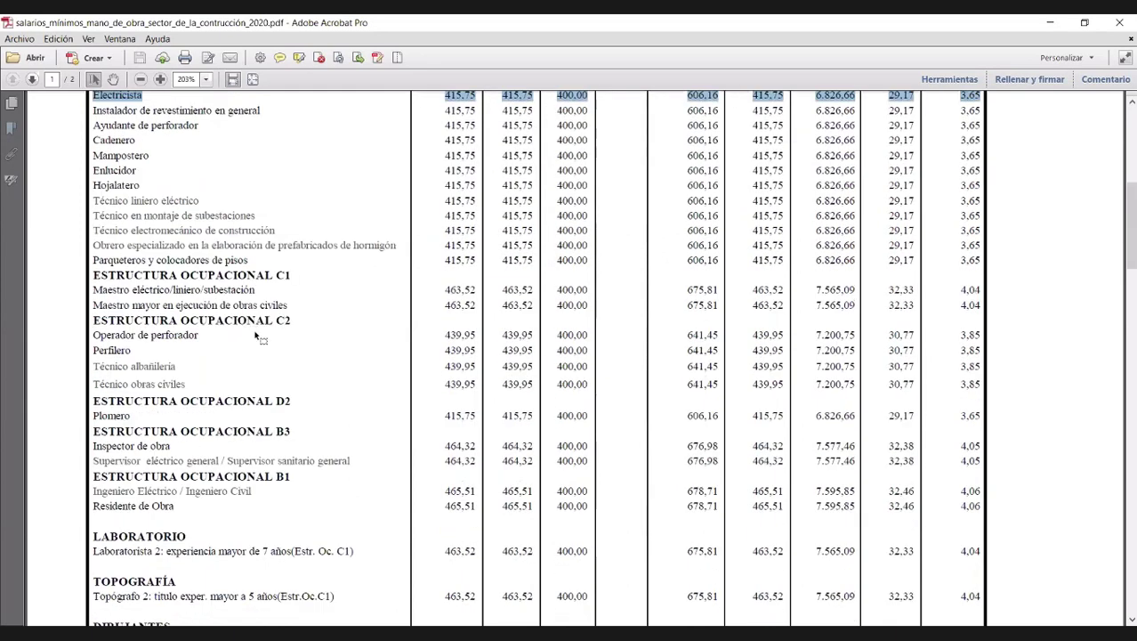
scroll(347, 319, down, 2)
scroll(267, 356, up, 3)
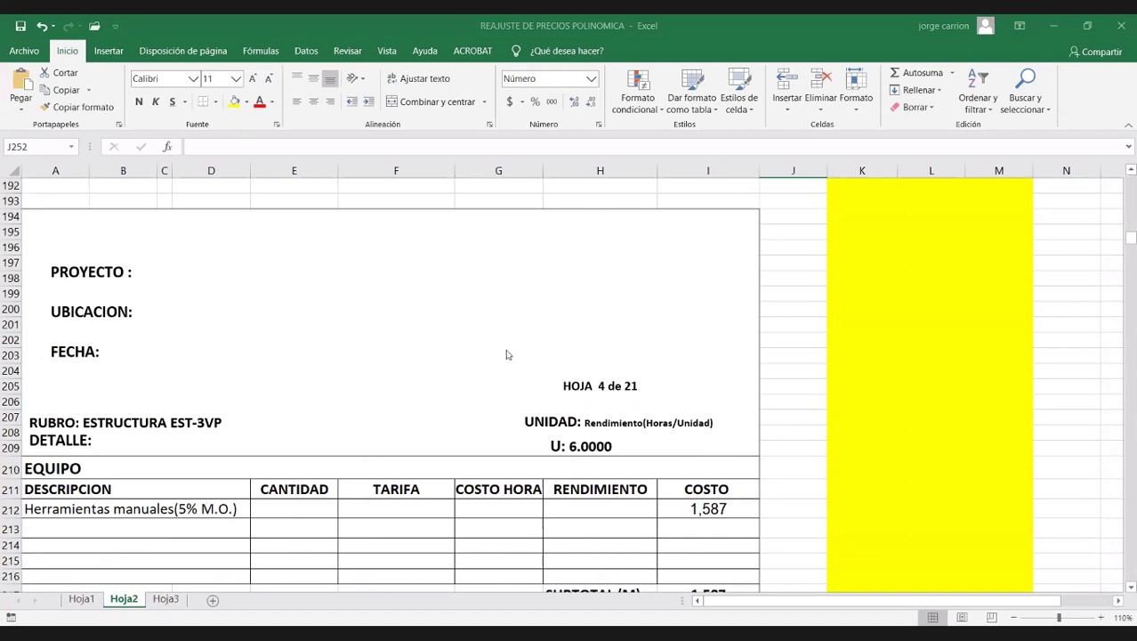
In Excel's REAJUSTE DE PRECIOS POLINOMICA workbook, examine the ESTRUCTURA EST-3VP price analysis, including its project header and RUBRO text boxes
scroll(462, 364, down, 1)
scroll(222, 365, down, 1)
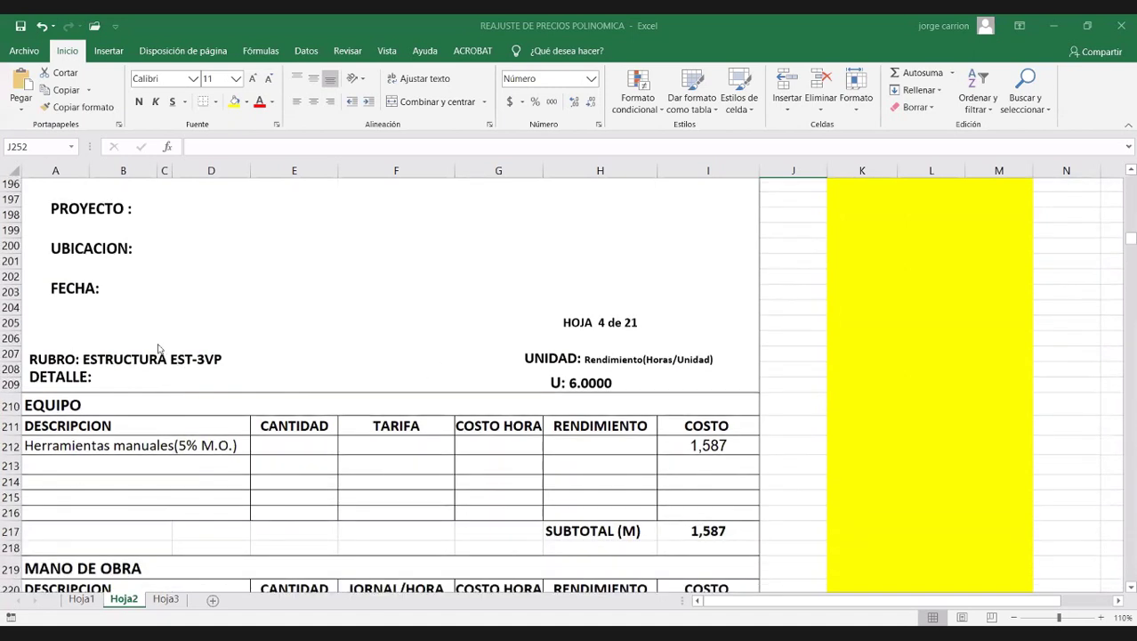
scroll(156, 272, down, 1)
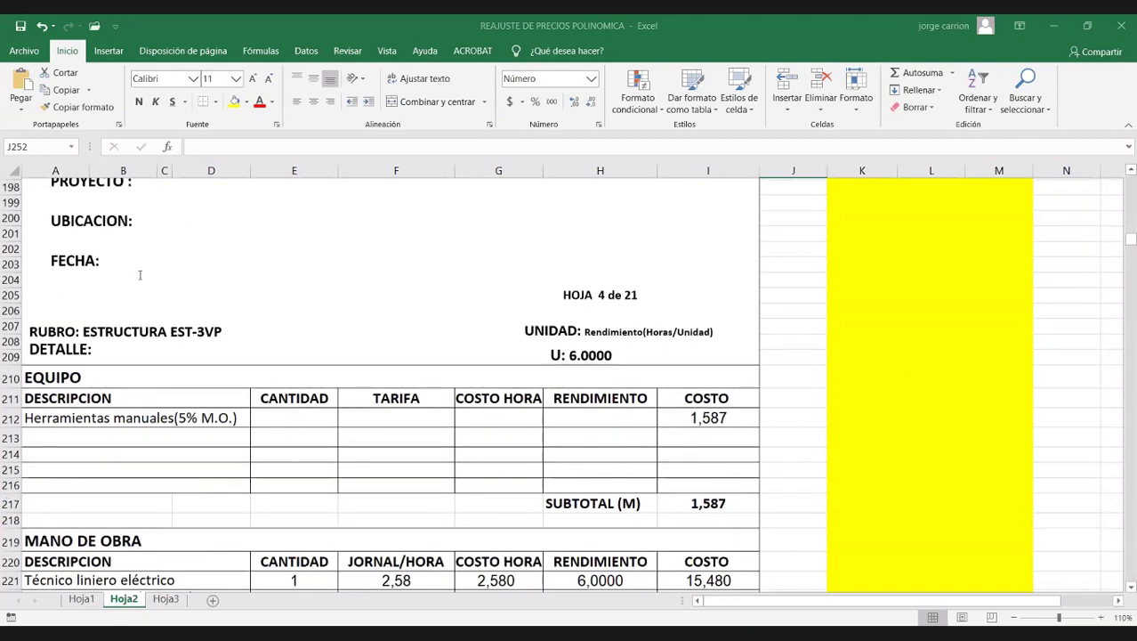
scroll(133, 303, up, 2)
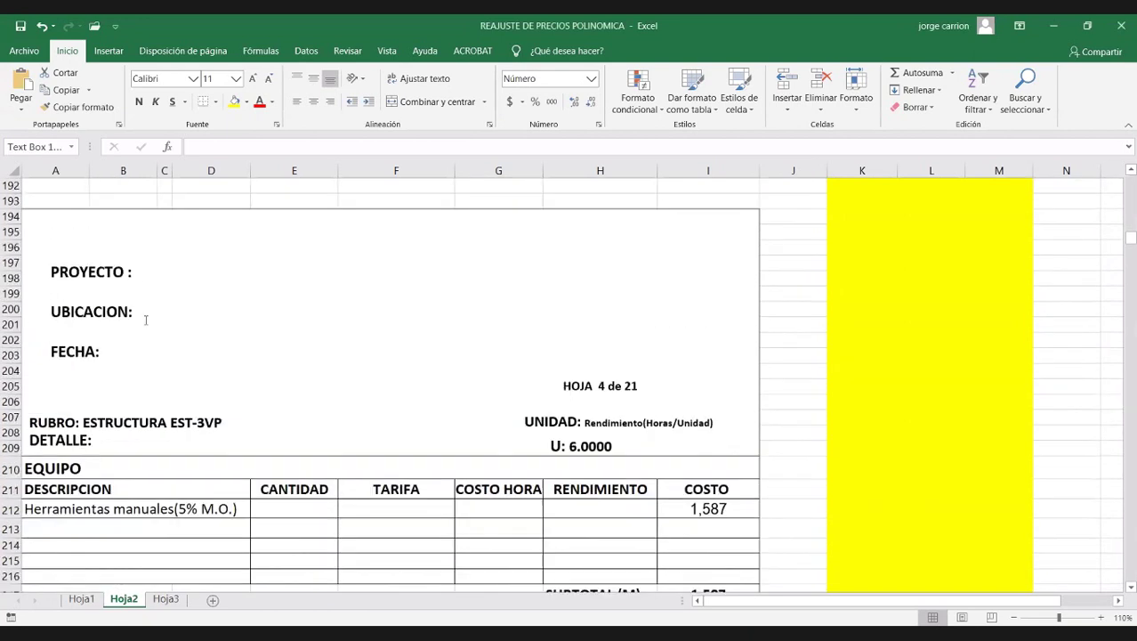
click(147, 317)
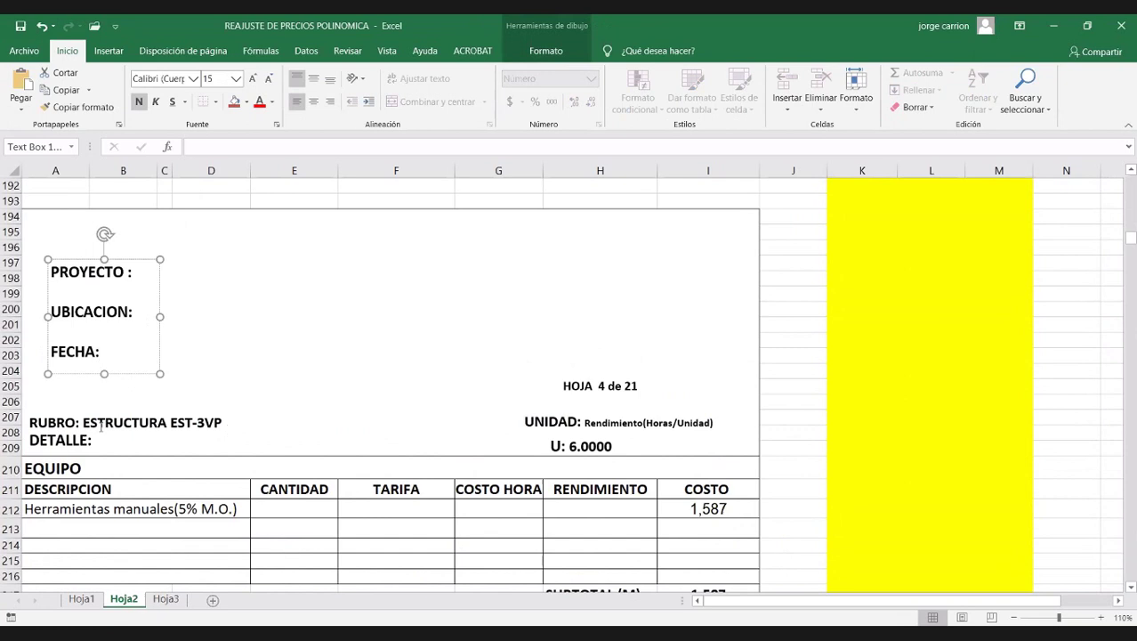
click(149, 422)
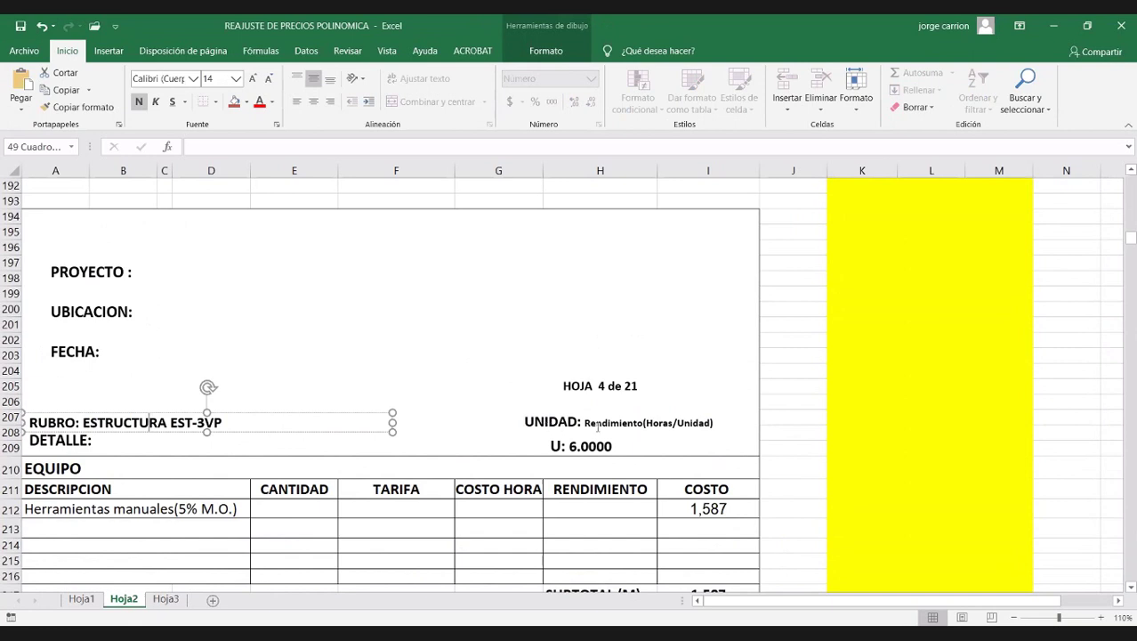
Examine the UNIDAD Rendimiento(Horas/Unidad) text box in the ESTRUCTURA EST-3VP header and continue down to the EQUIPO table
click(660, 432)
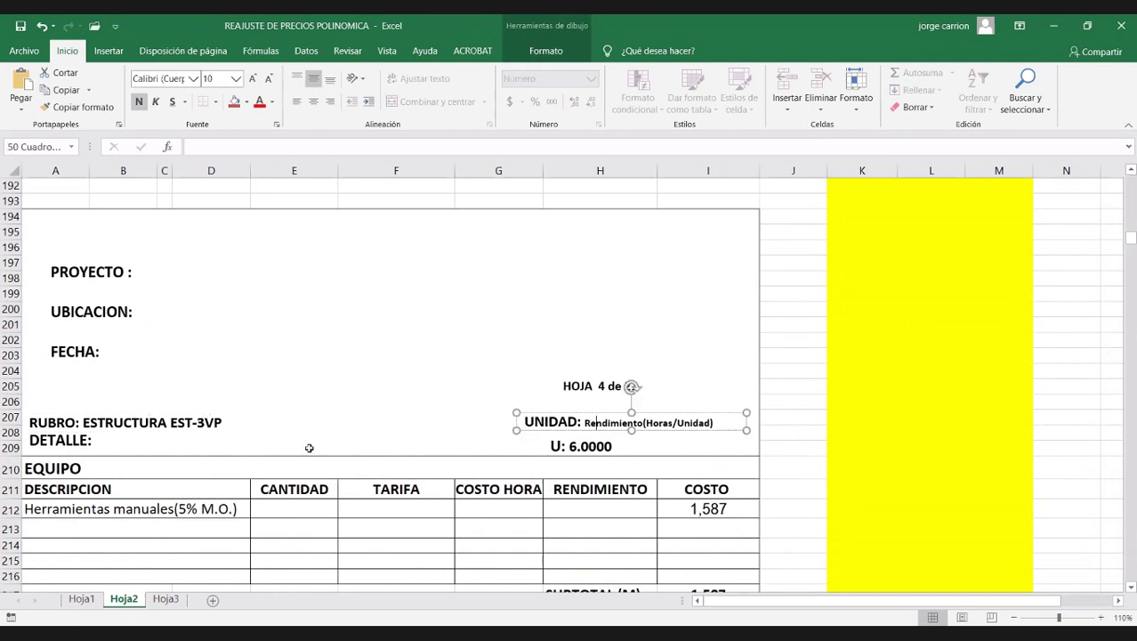
scroll(318, 443, down, 2)
scroll(332, 437, down, 1)
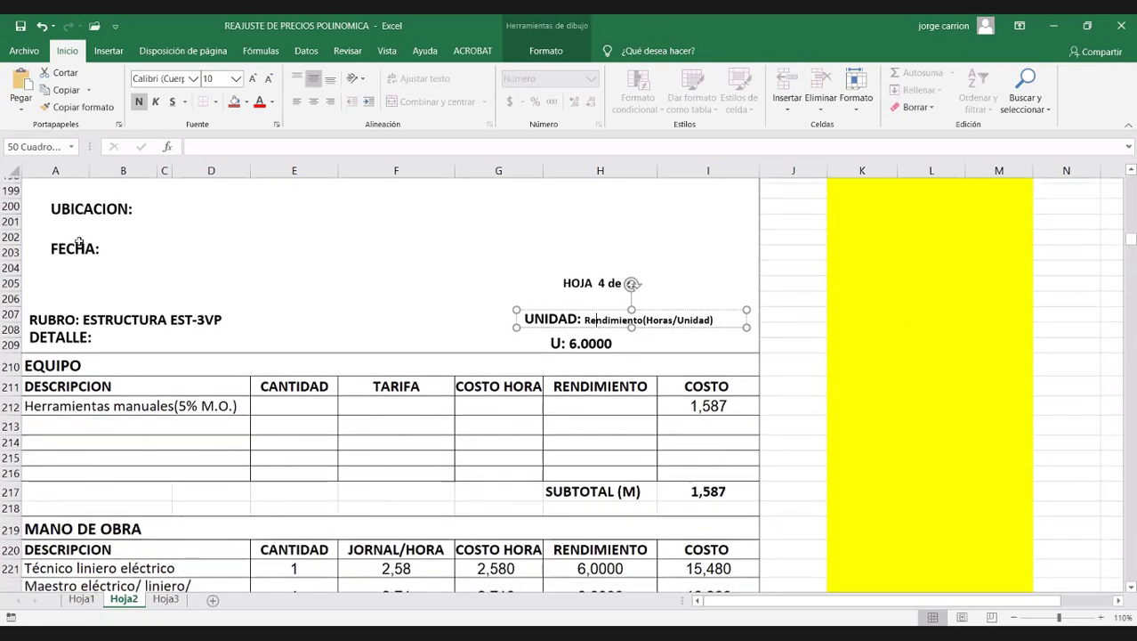
scroll(78, 242, down, 2)
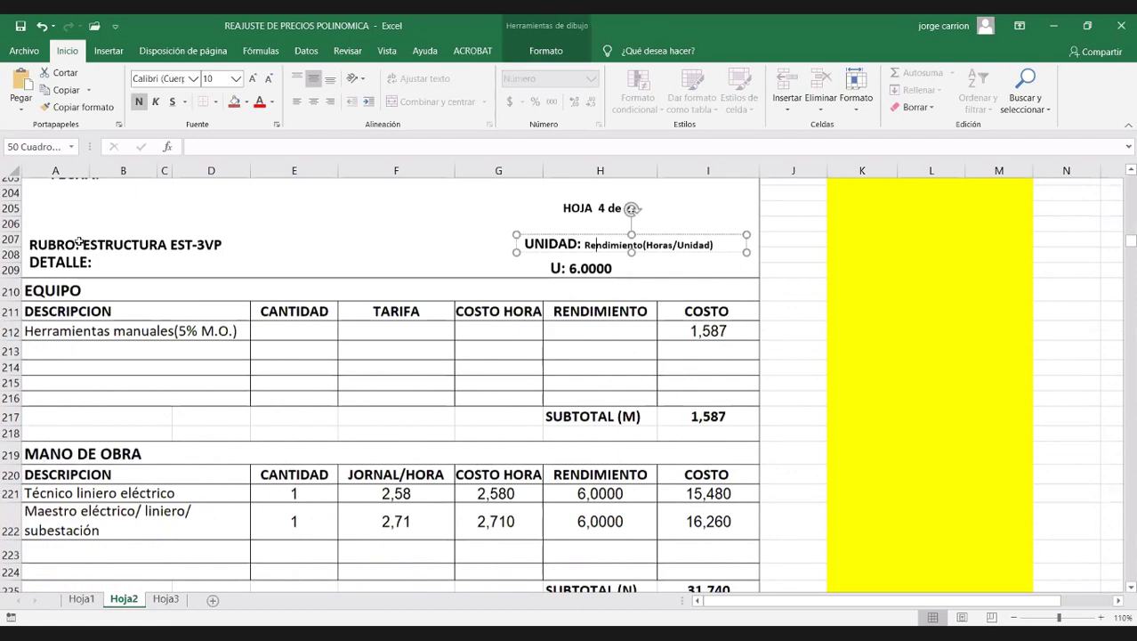
scroll(79, 242, down, 1)
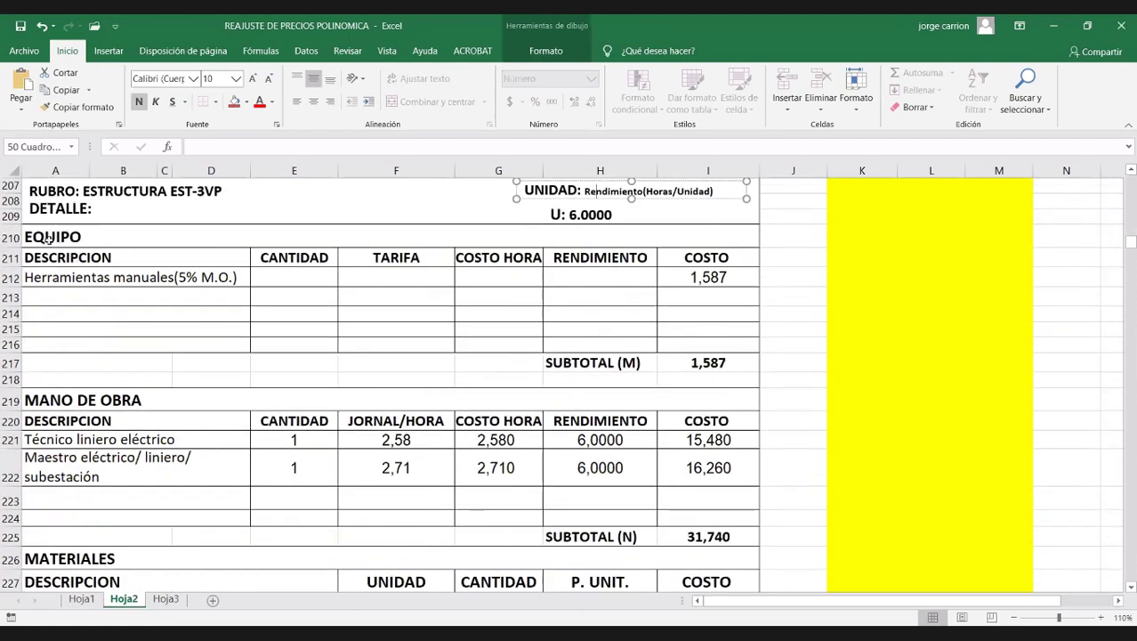
Look through the EQUIPO, MANO DE OBRA, MATERIALES and TRANSPORTE sections of the EST-3VP price analysis, selecting the section headings
click(48, 237)
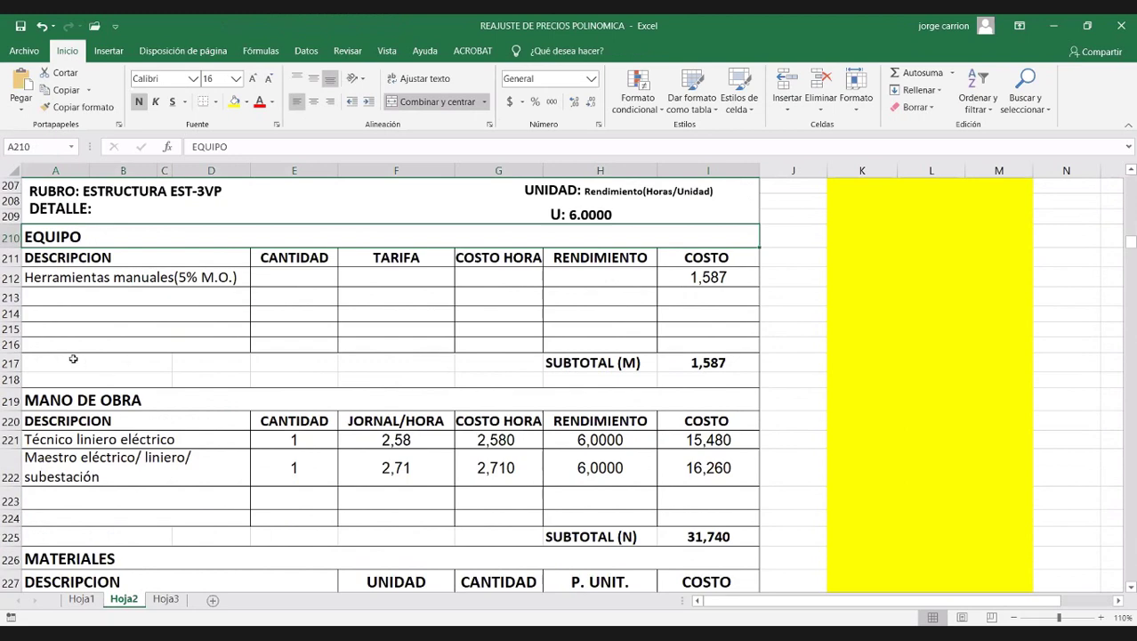
scroll(196, 427, down, 1)
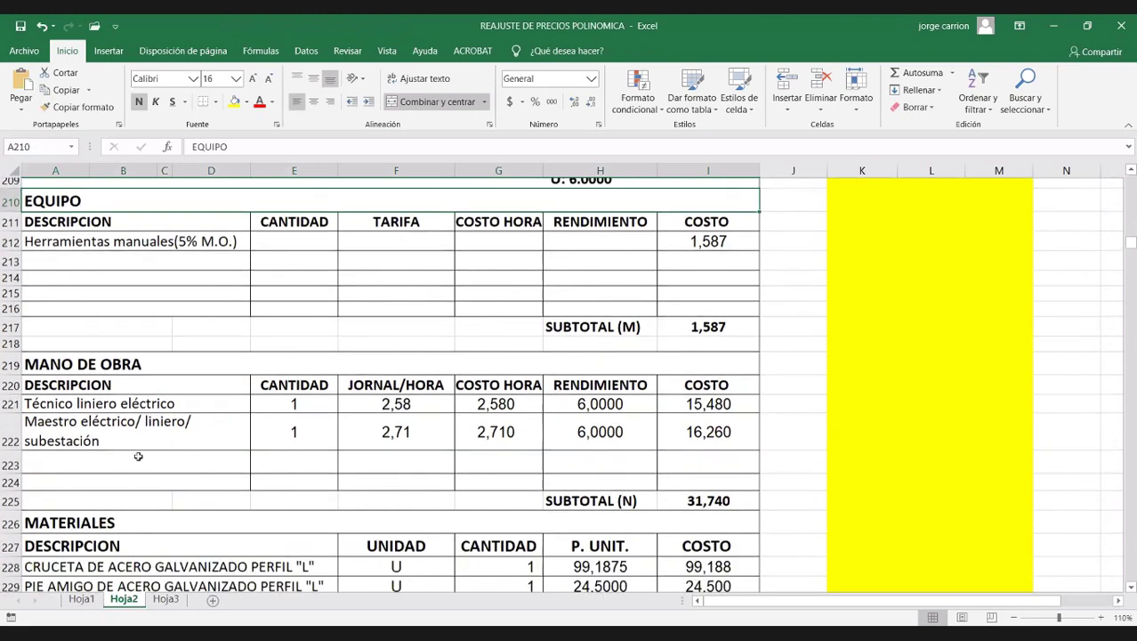
click(73, 364)
scroll(73, 402, down, 1)
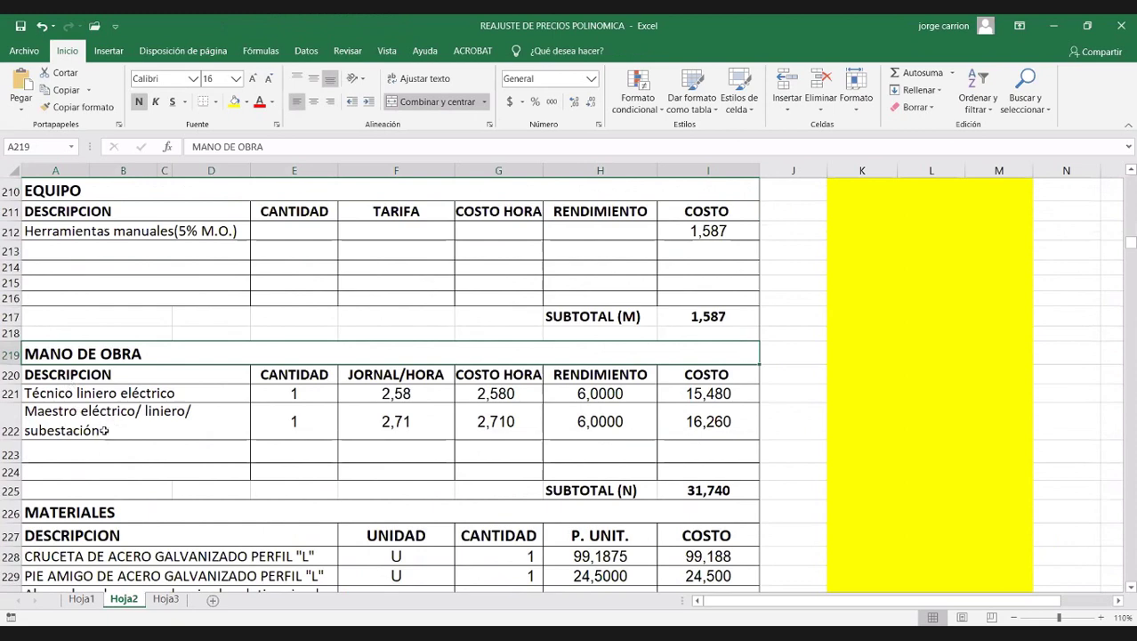
click(98, 432)
scroll(97, 433, down, 5)
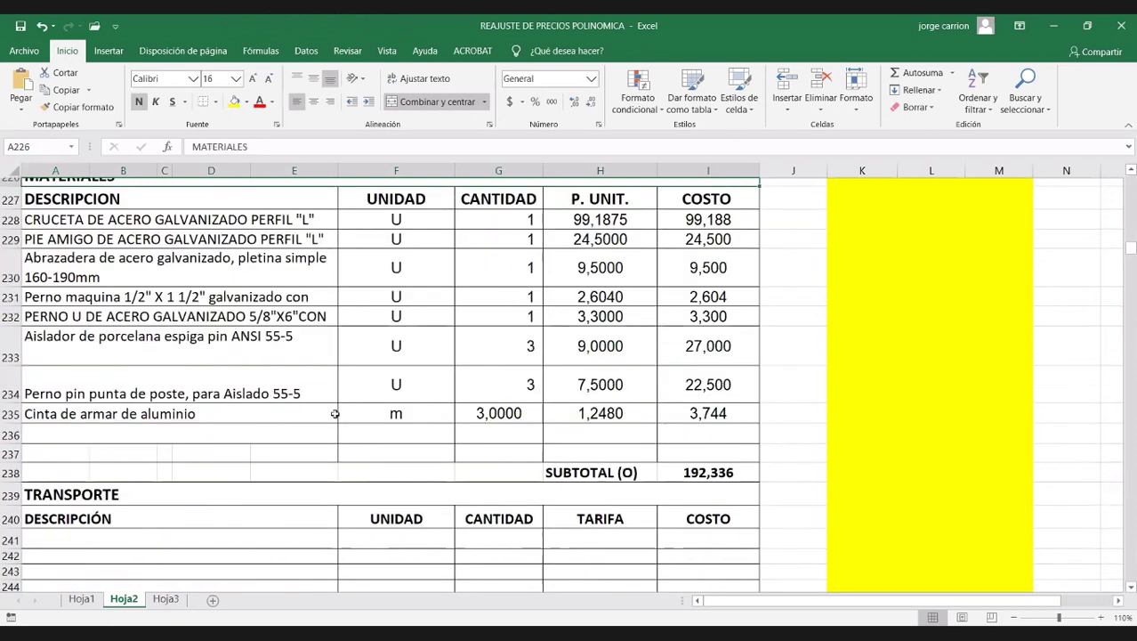
scroll(402, 409, down, 1)
click(534, 407)
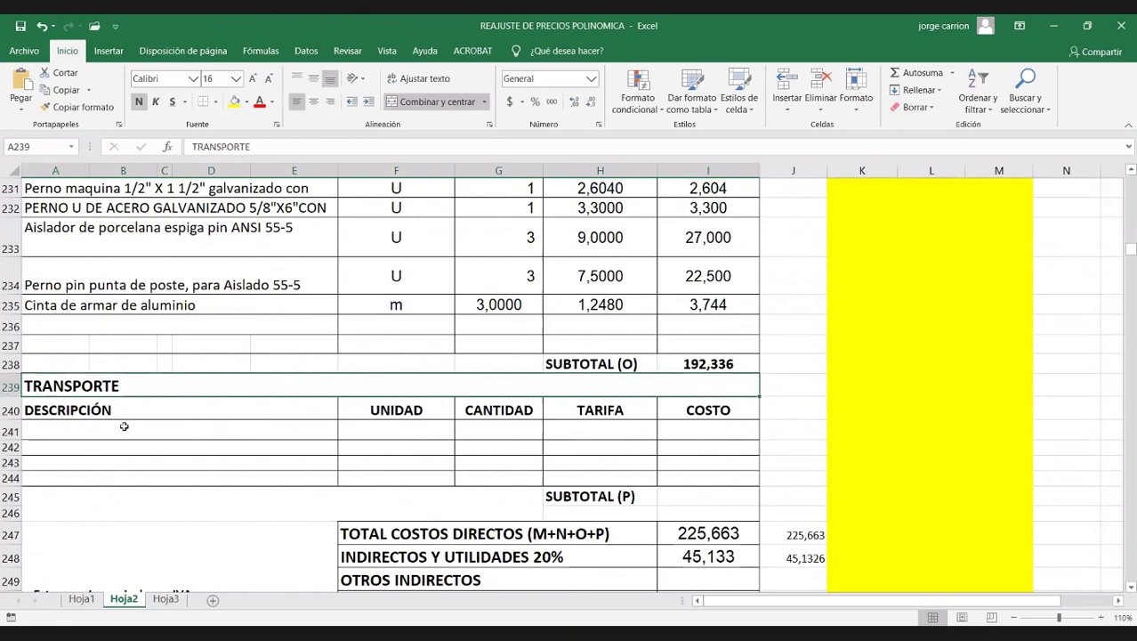
Return to the Herramientas manuales(5% M.O.) row under EQUIPO and inspect the cost formula in I212
scroll(55, 369, up, 4)
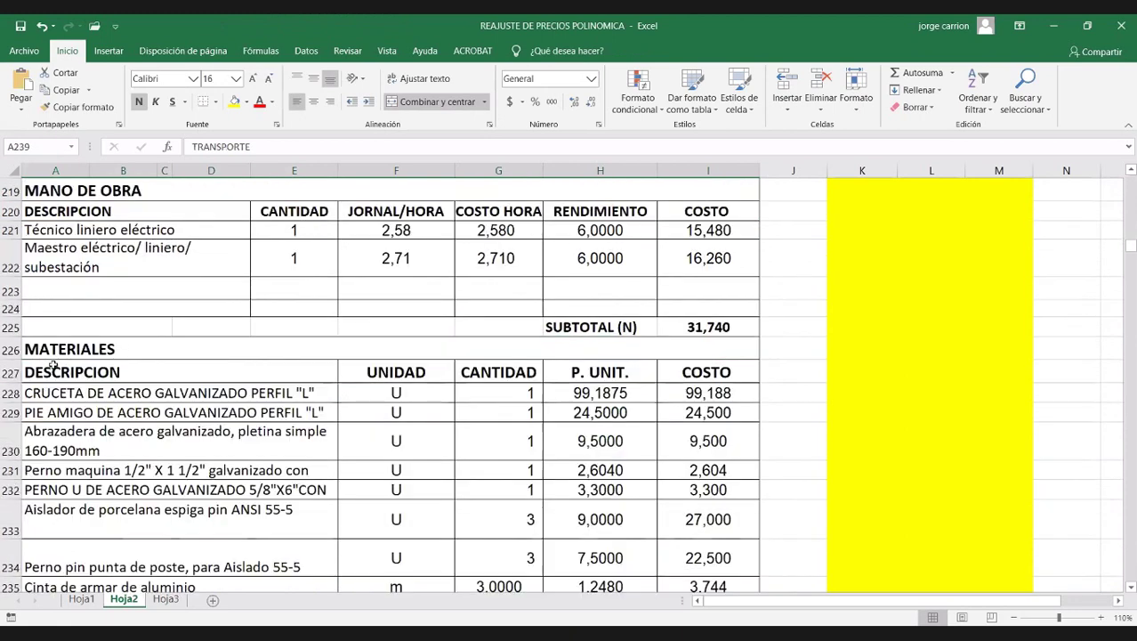
scroll(37, 393, up, 6)
click(37, 393)
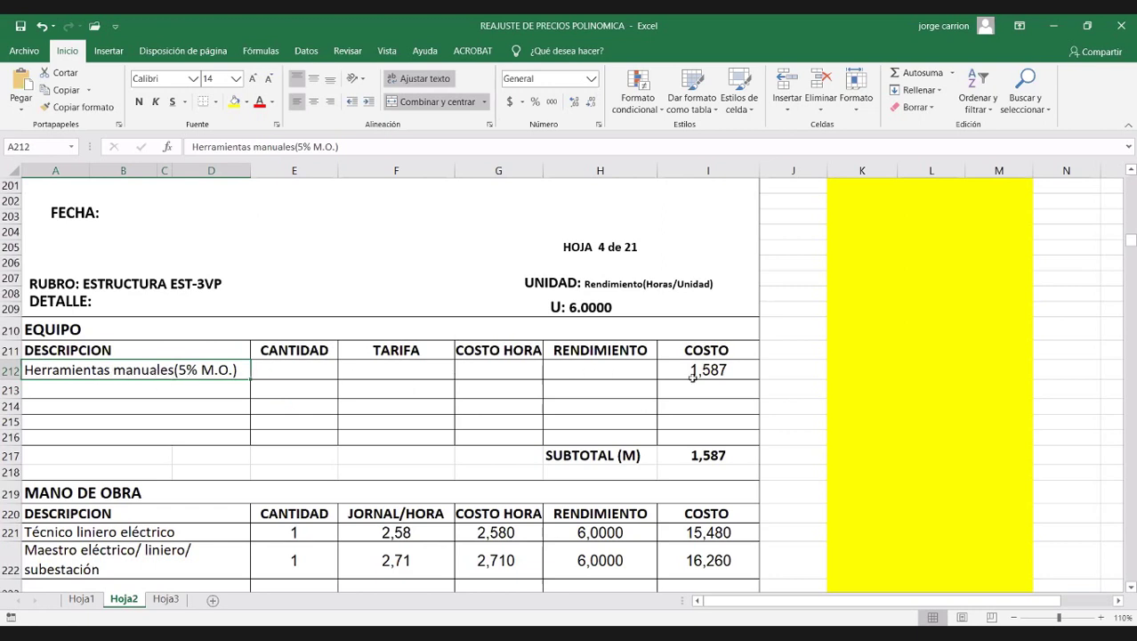
drag(149, 374, 704, 370)
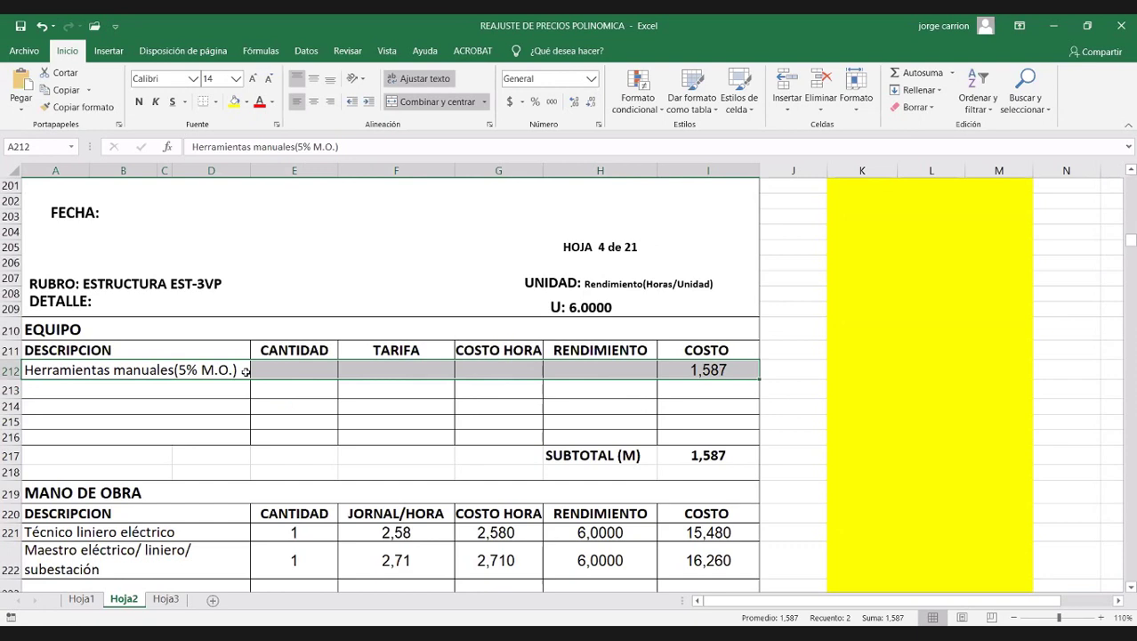
click(721, 369)
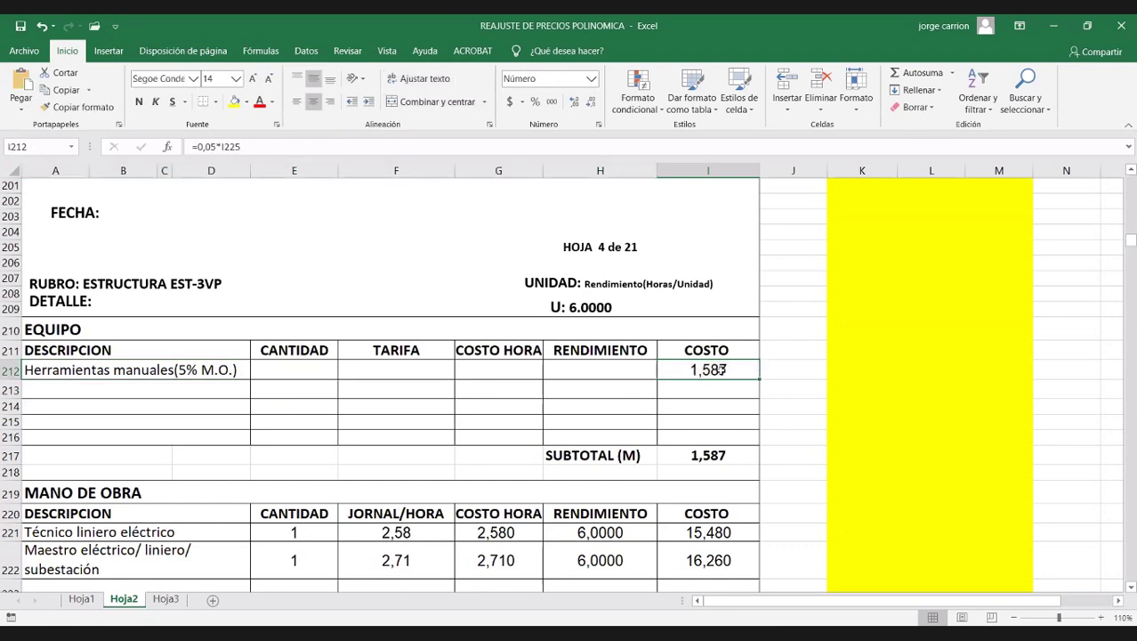
double_click(722, 369)
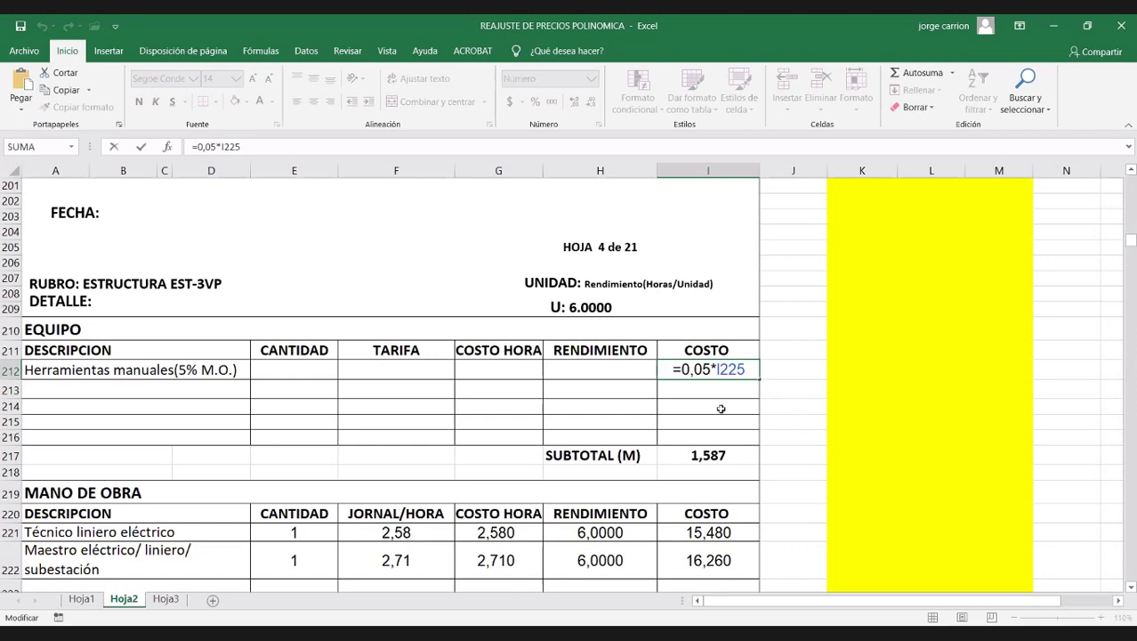
Close the tool cost formula and inspect the sum formula of SUBTOTAL (M) in I217
key(Return)
key(Down)
key(Down)
key(Down)
key(Down)
key(alt+equal)
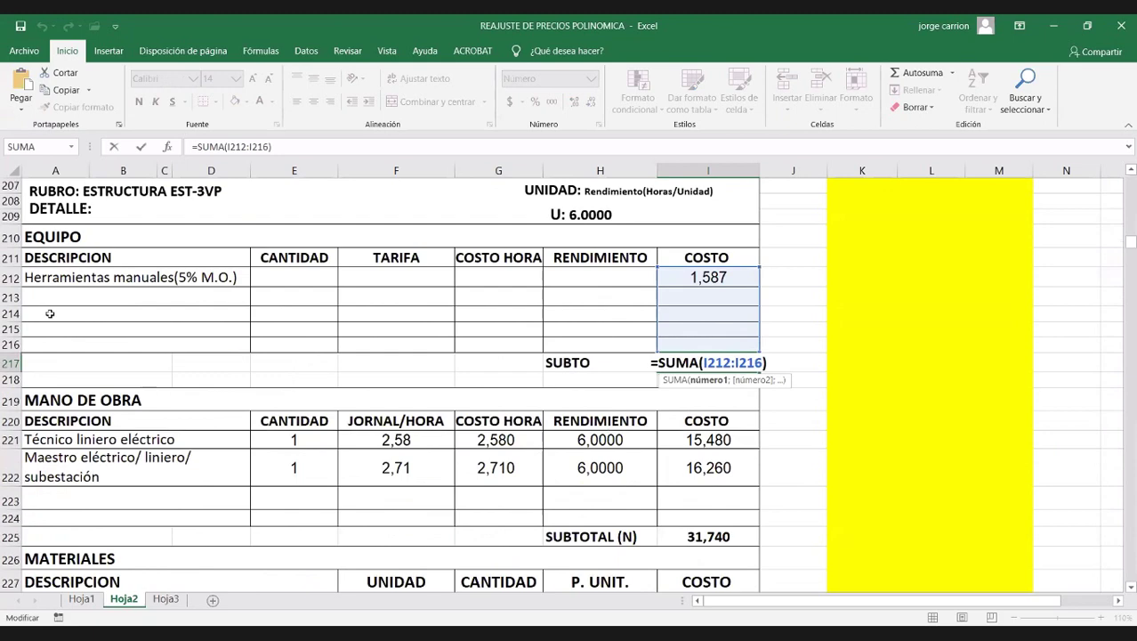
key(Return)
Examine the two worker descriptions under MANO DE OBRA and their CANTIDAD values in E221:E222
scroll(50, 313, down, 3)
click(50, 312)
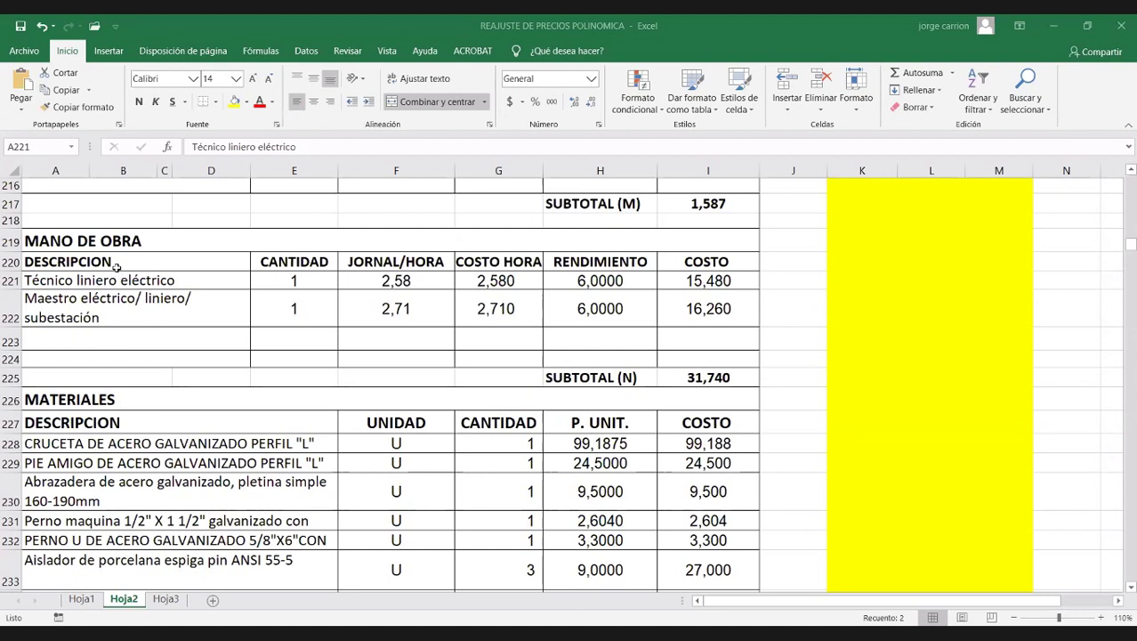
click(51, 278)
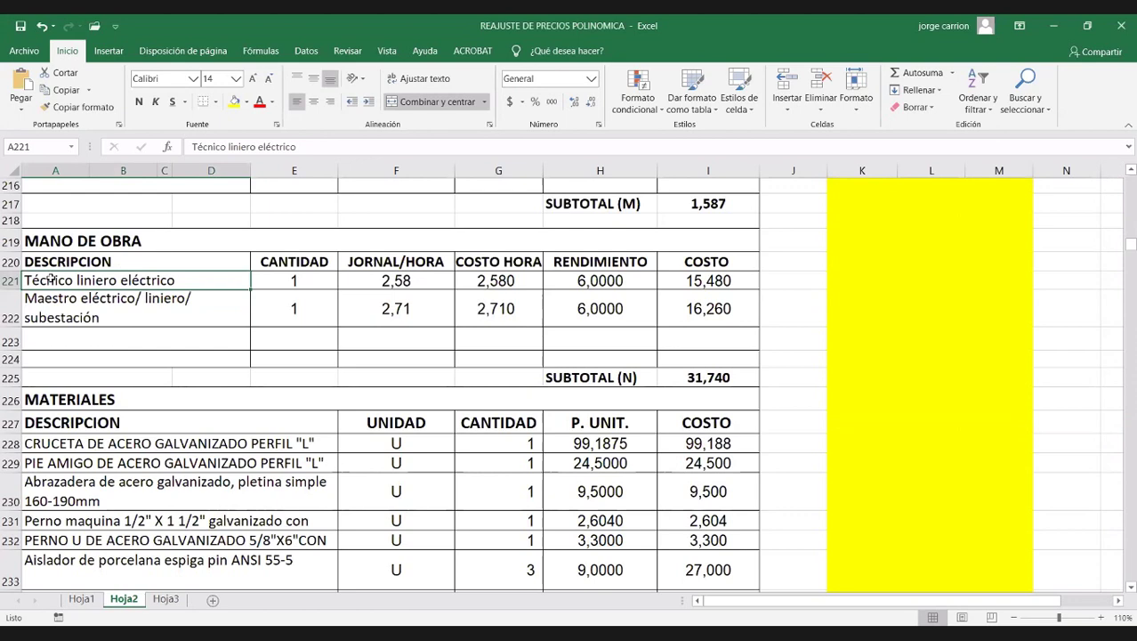
drag(51, 278, 64, 311)
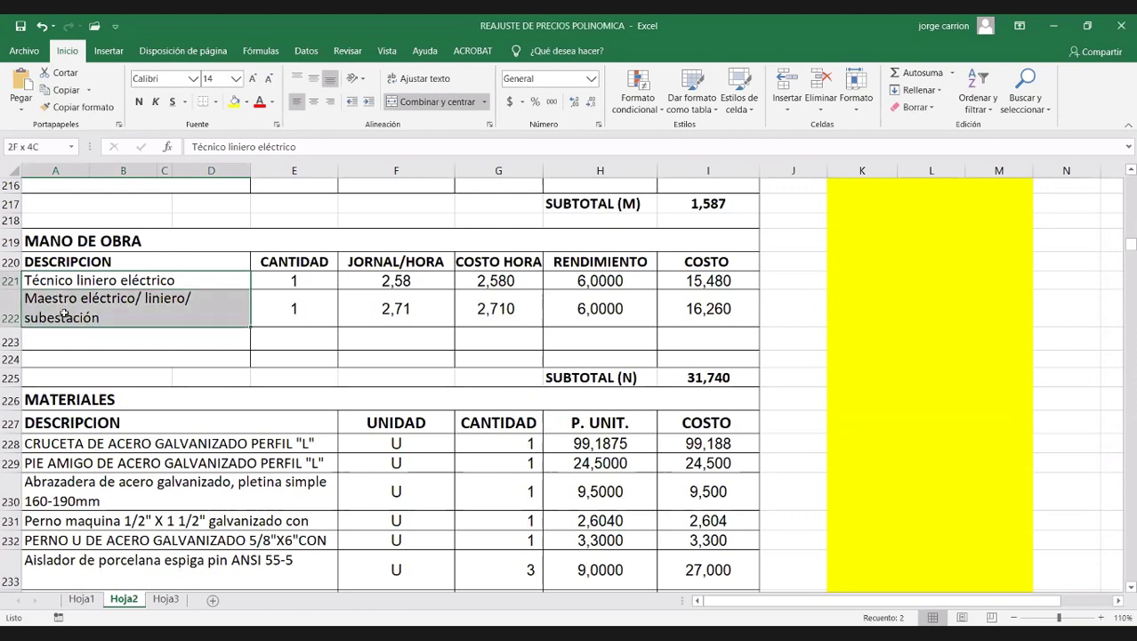
key(shift+Up)
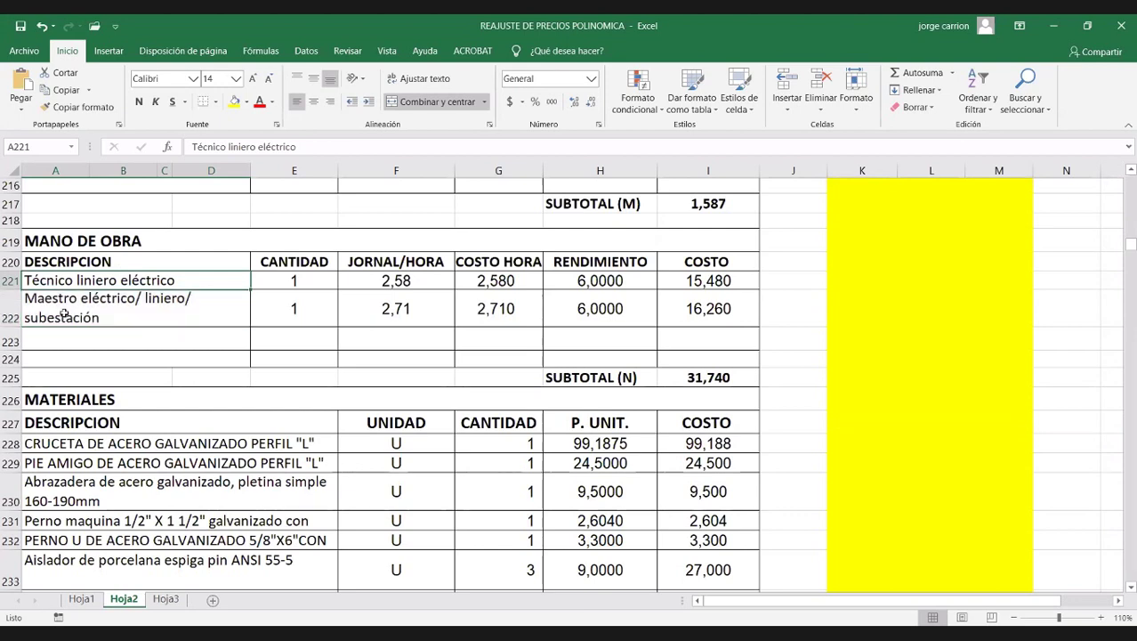
click(277, 285)
key(shift+Down)
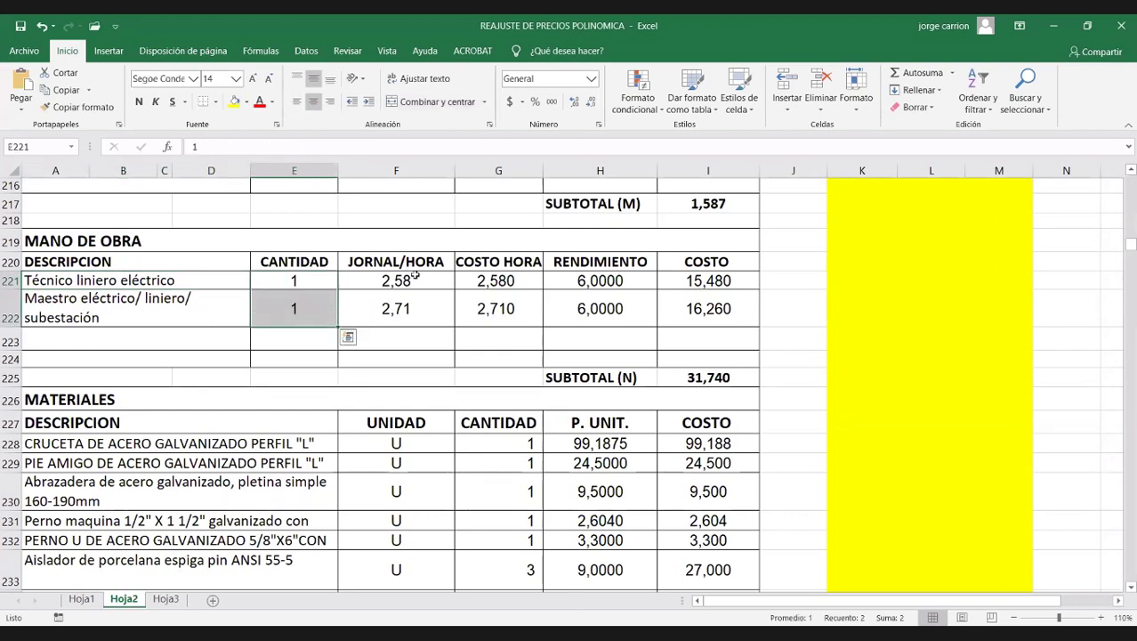
Examine the JORNAL/HORA, COSTO HORA, RENDIMIENTO and COSTO cells of the Técnico liniero eléctrico row, leaving their contents unedited
click(414, 279)
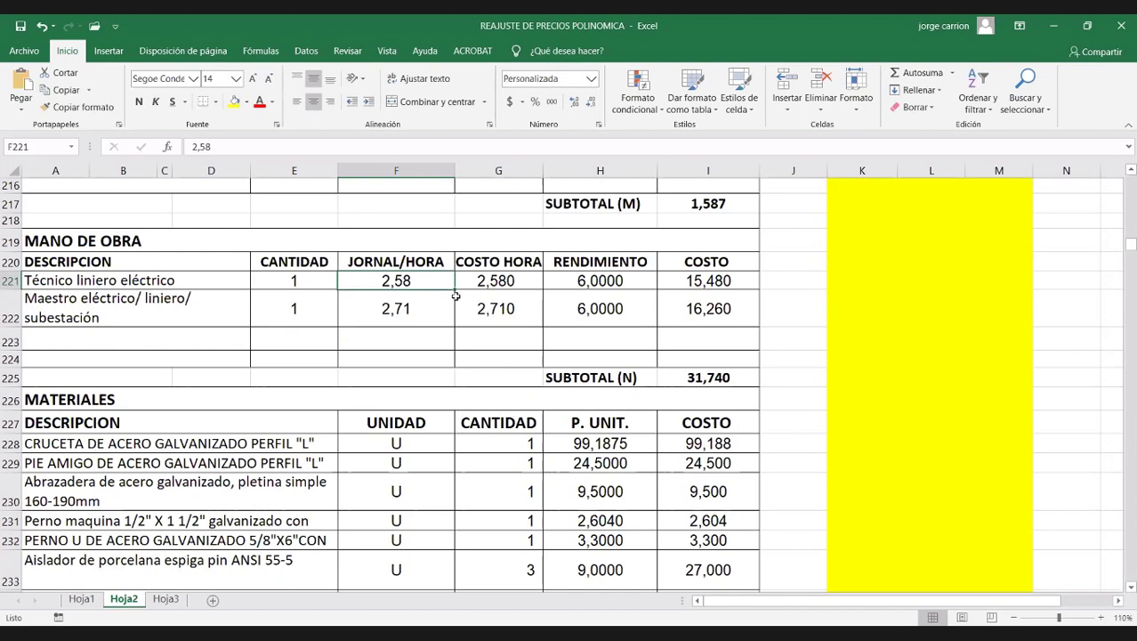
click(472, 286)
key(F2)
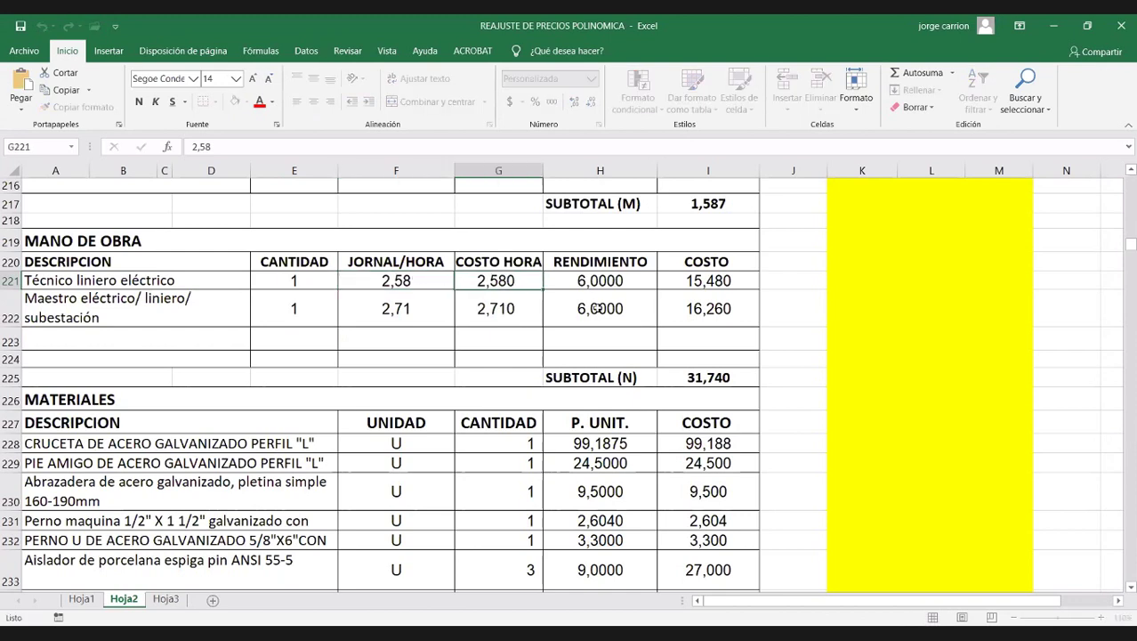
key(Escape)
key(Right)
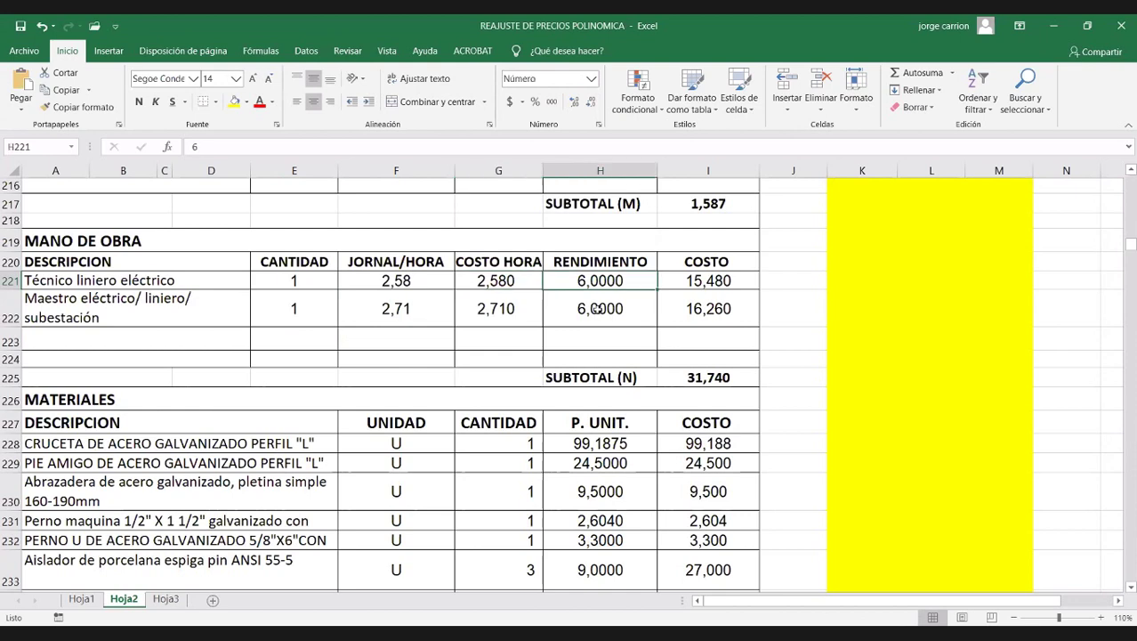
click(712, 284)
double_click(712, 284)
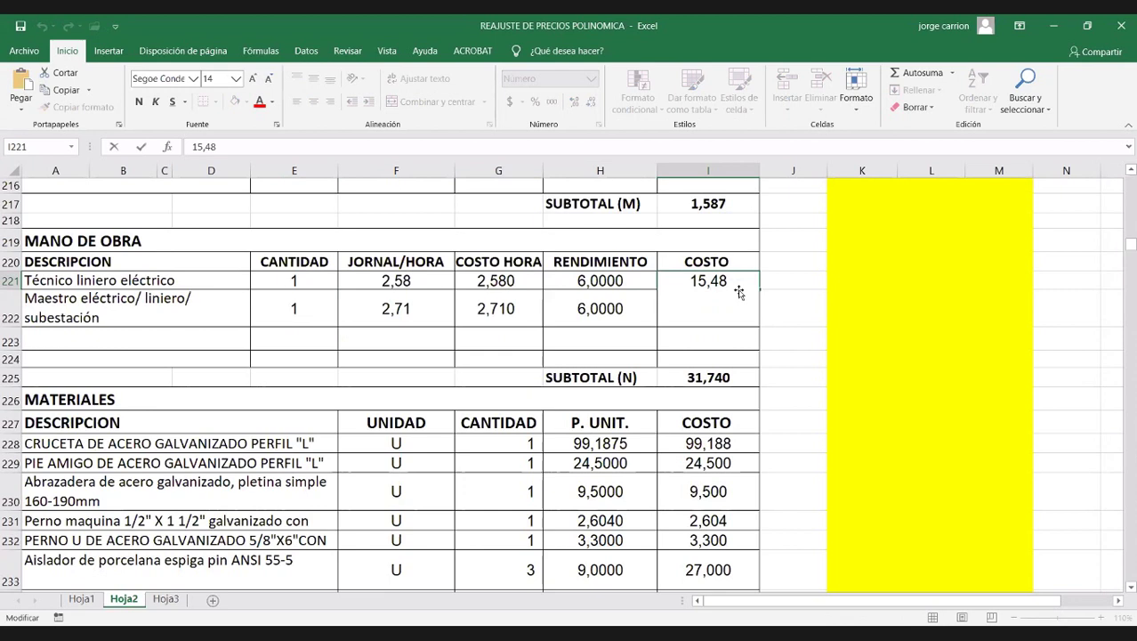
key(Escape)
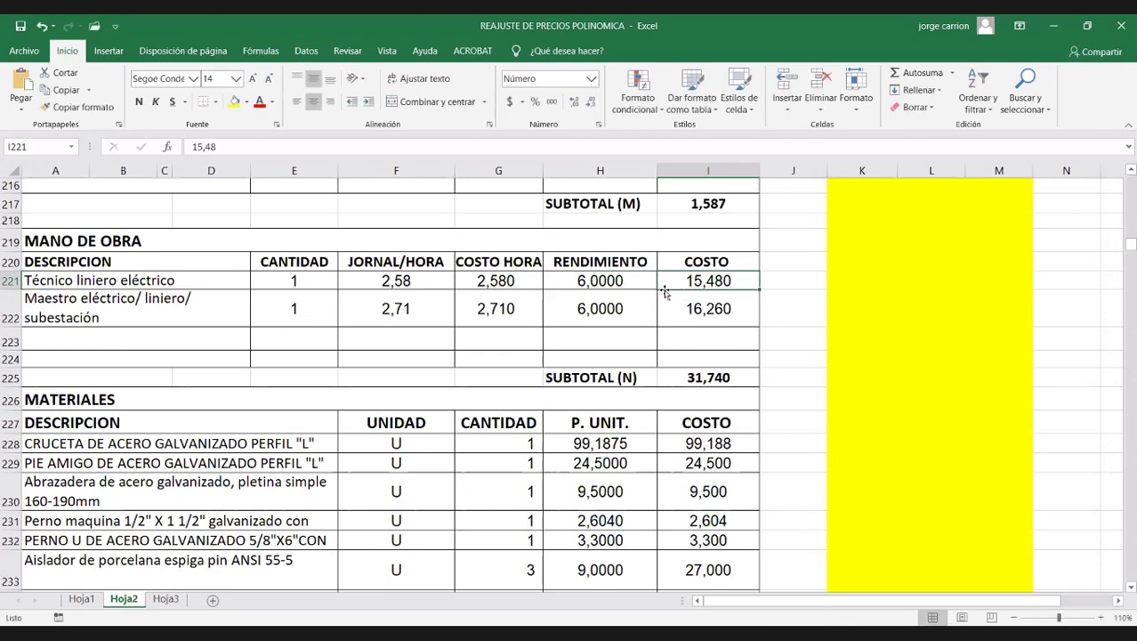
click(593, 278)
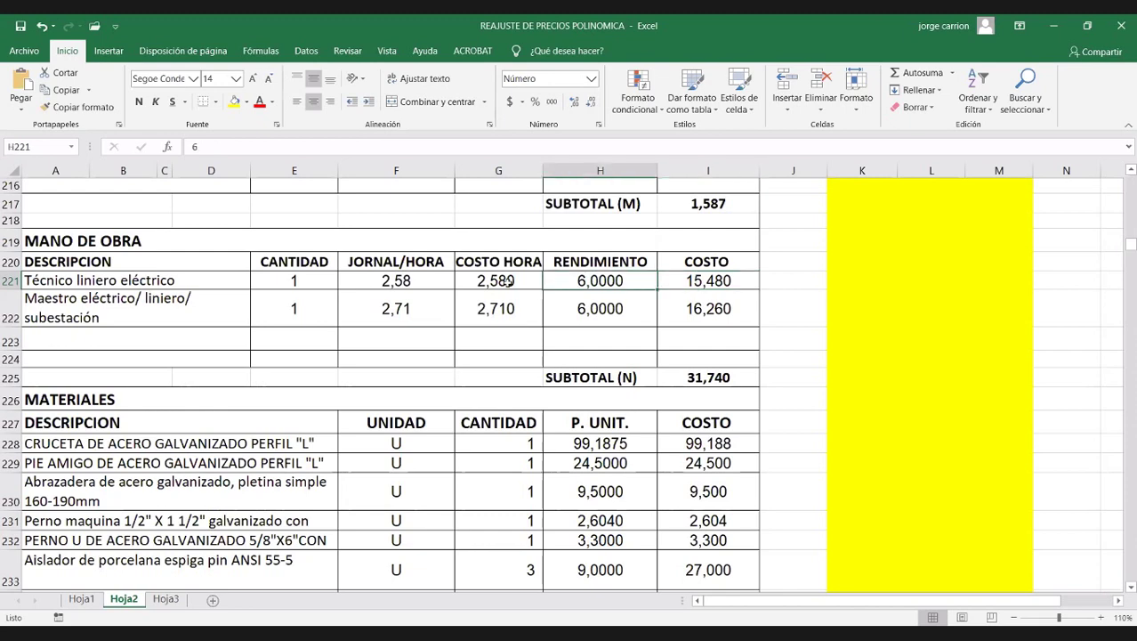
click(506, 281)
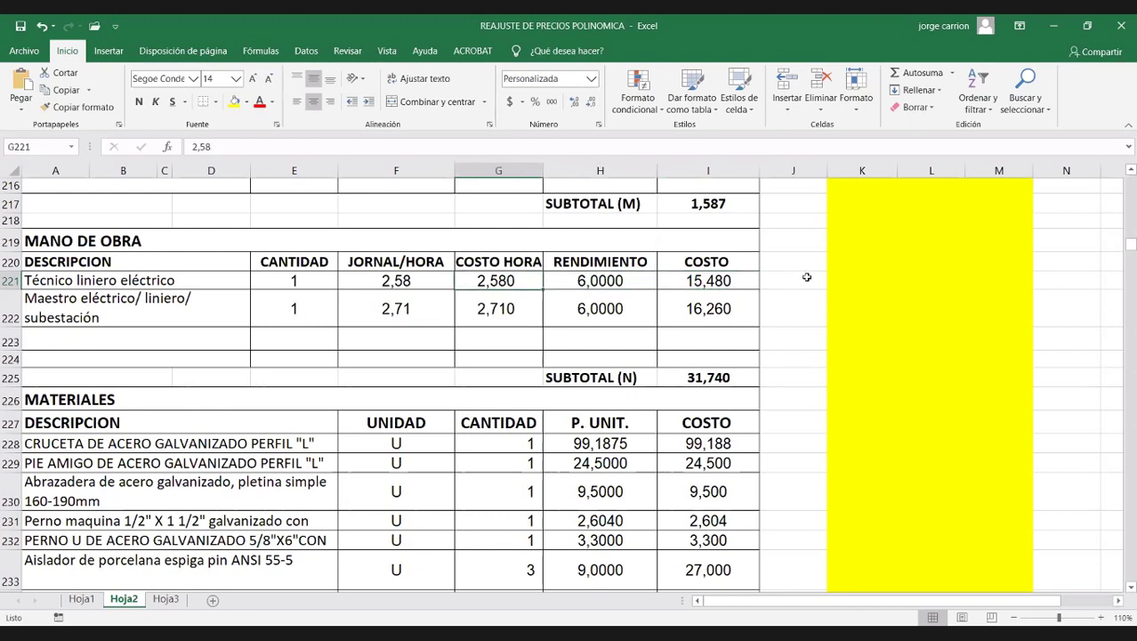
Check the Técnico liniero eléctrico cost in J221 with the formula +H221*G221, and clear that cell
click(806, 278)
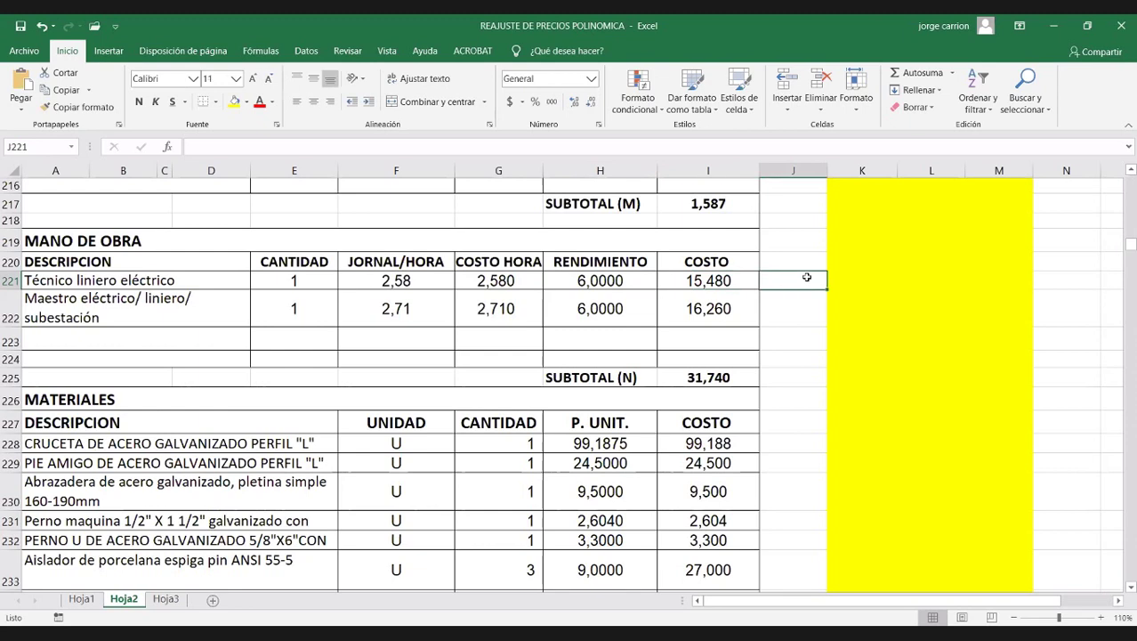
text(+)
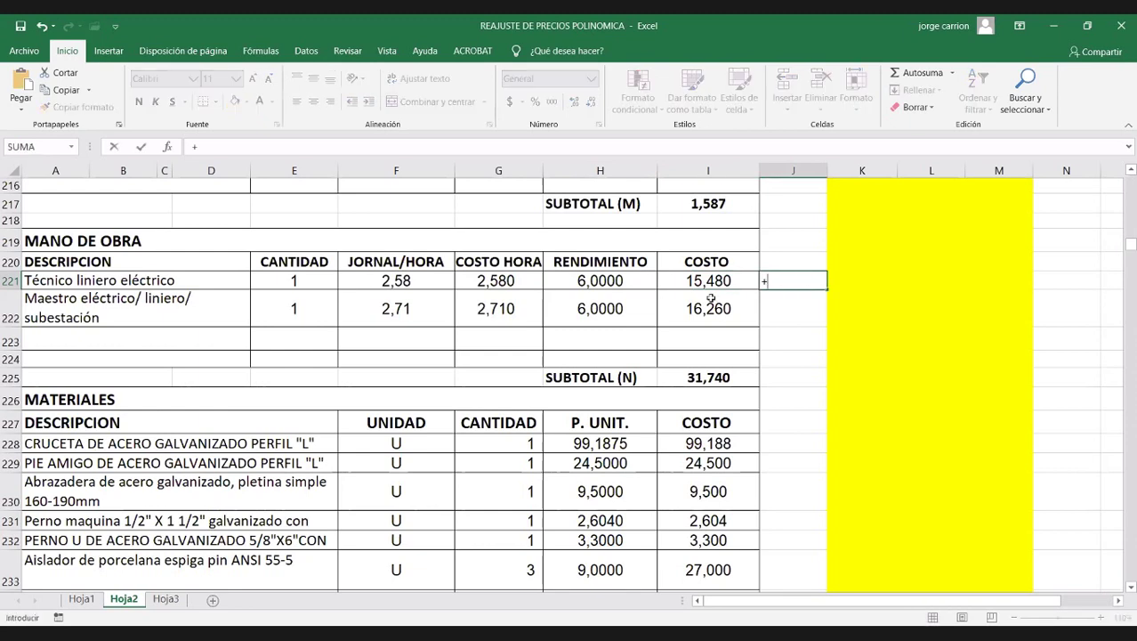
key(Left)
key(Left)
text(*)
key(Left)
key(Left)
key(Left)
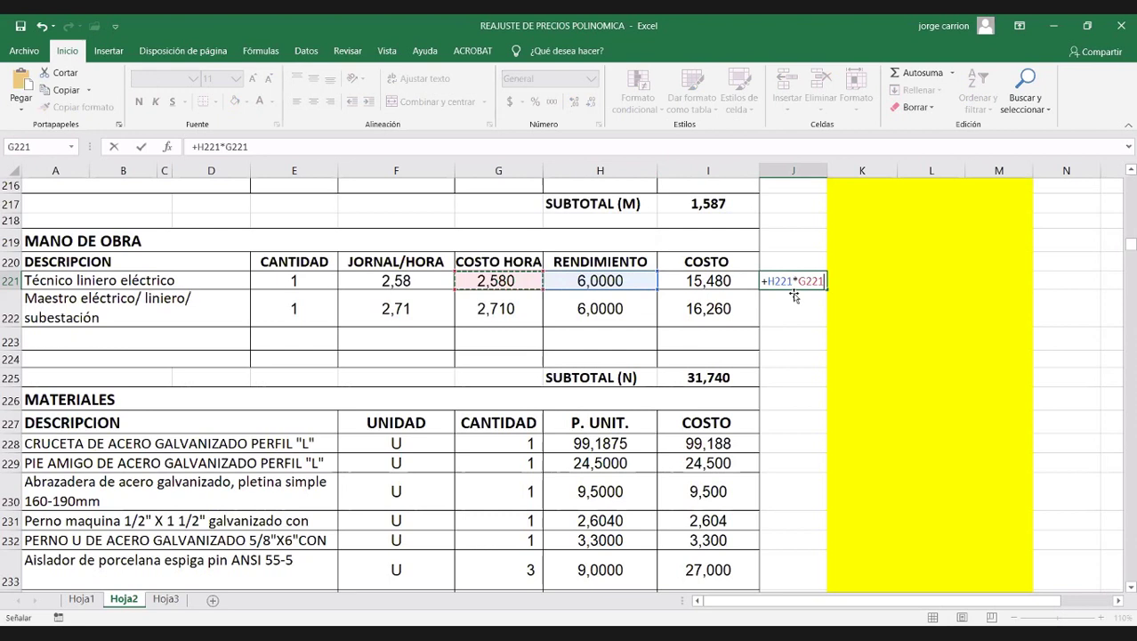
key(ctrl+Return)
key(Delete)
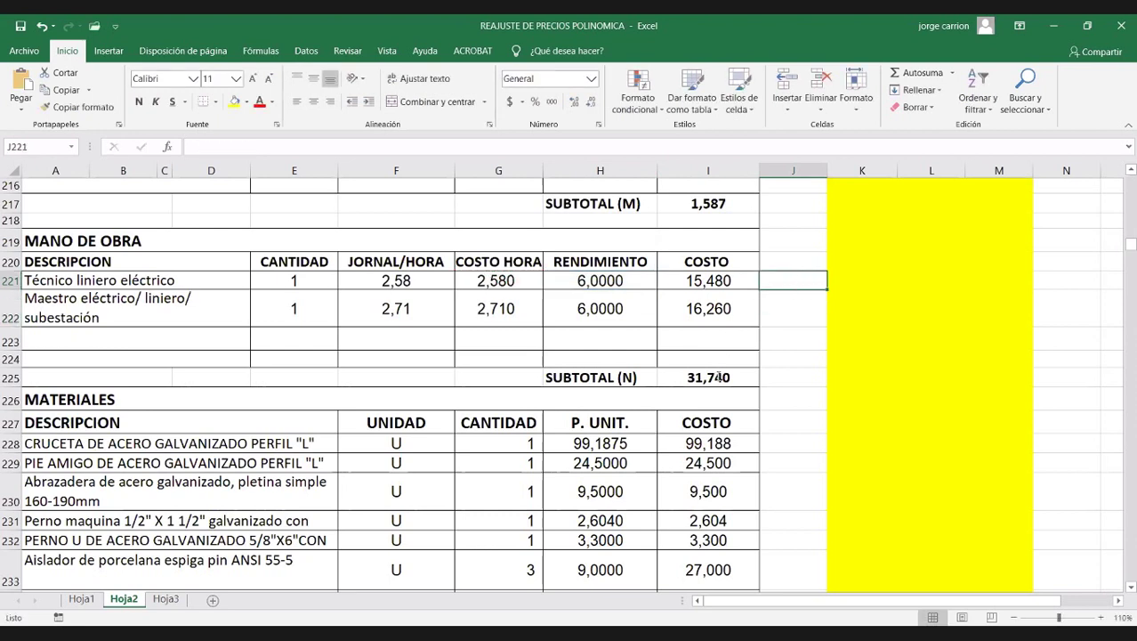
Inspect the sum formula of SUBTOTAL (N) in I225 and move on to the MATERIALES table
click(717, 377)
double_click(717, 377)
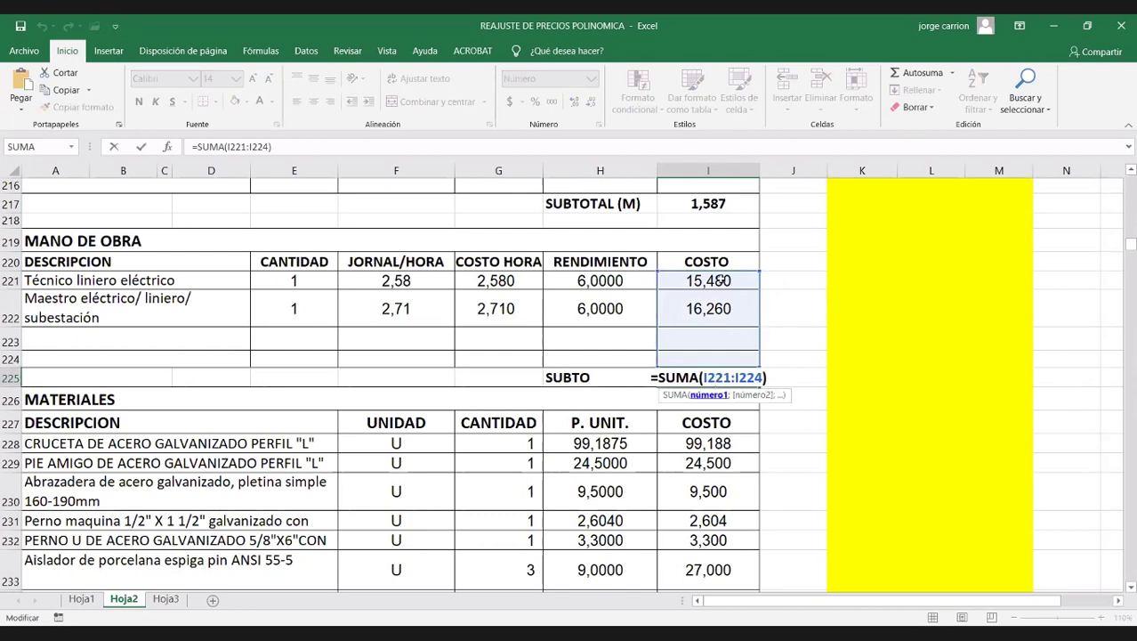
key(ctrl+Return)
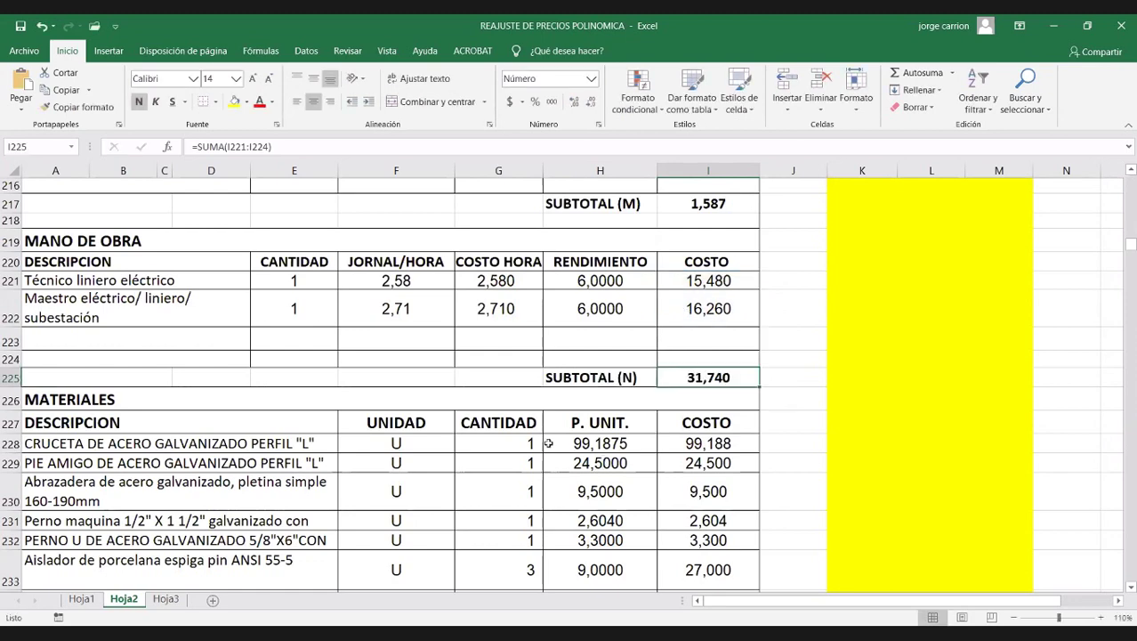
scroll(121, 394, down, 1)
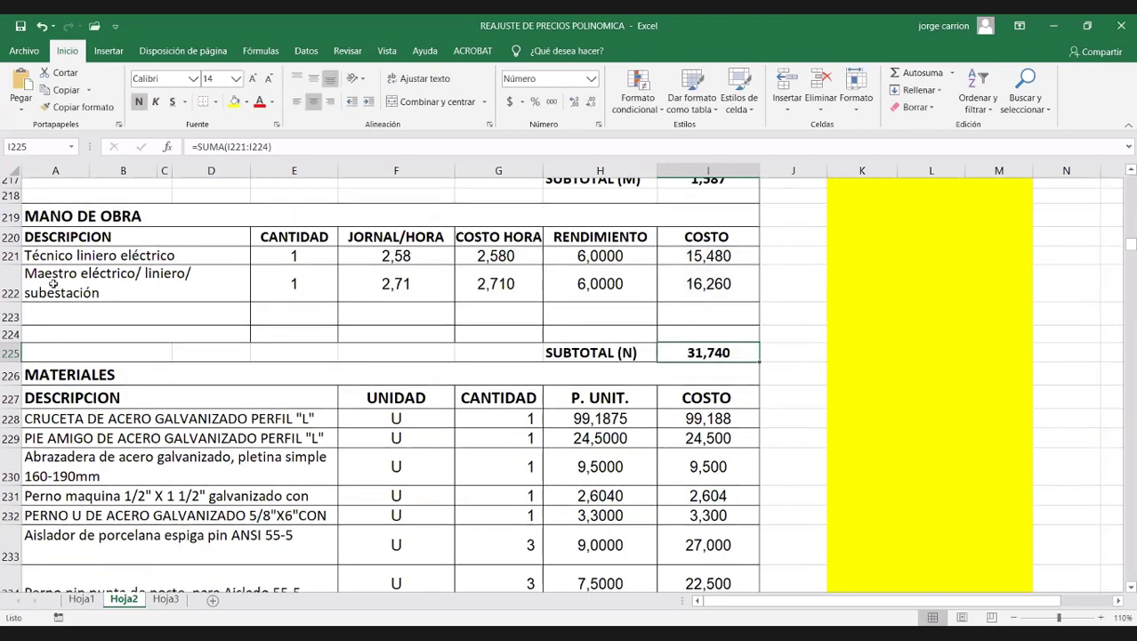
scroll(53, 283, down, 3)
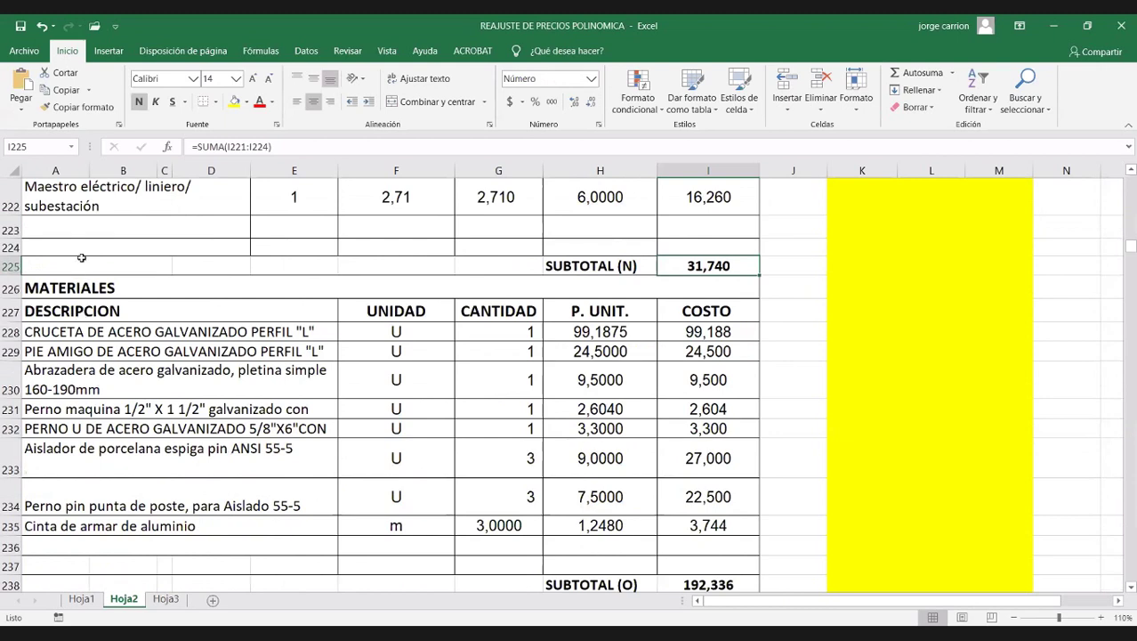
Examine the first material description under MATERIALES and the UNIDAD column in F228:F235
click(93, 331)
scroll(98, 392, down, 1)
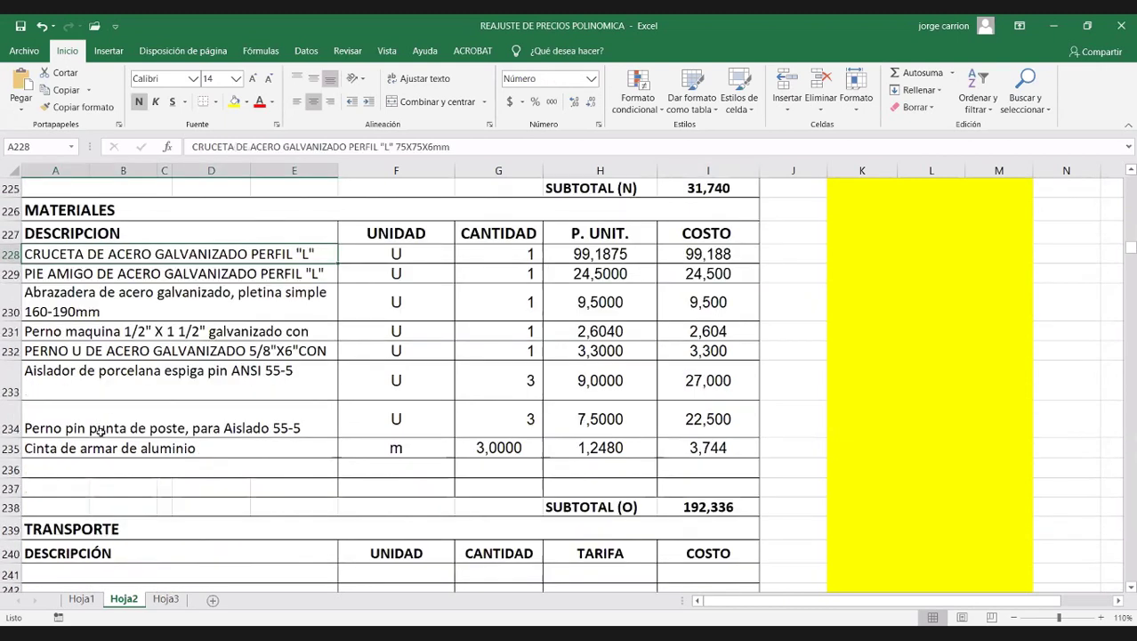
click(404, 256)
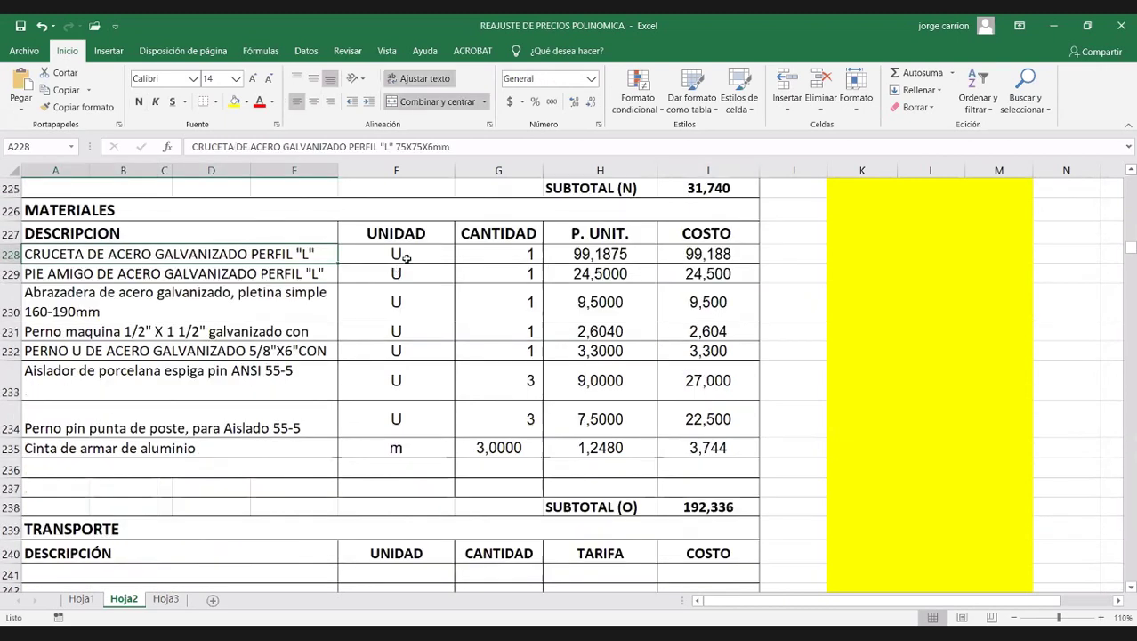
key(ctrl+shift+Down)
key(Right)
key(ctrl+shift+Down)
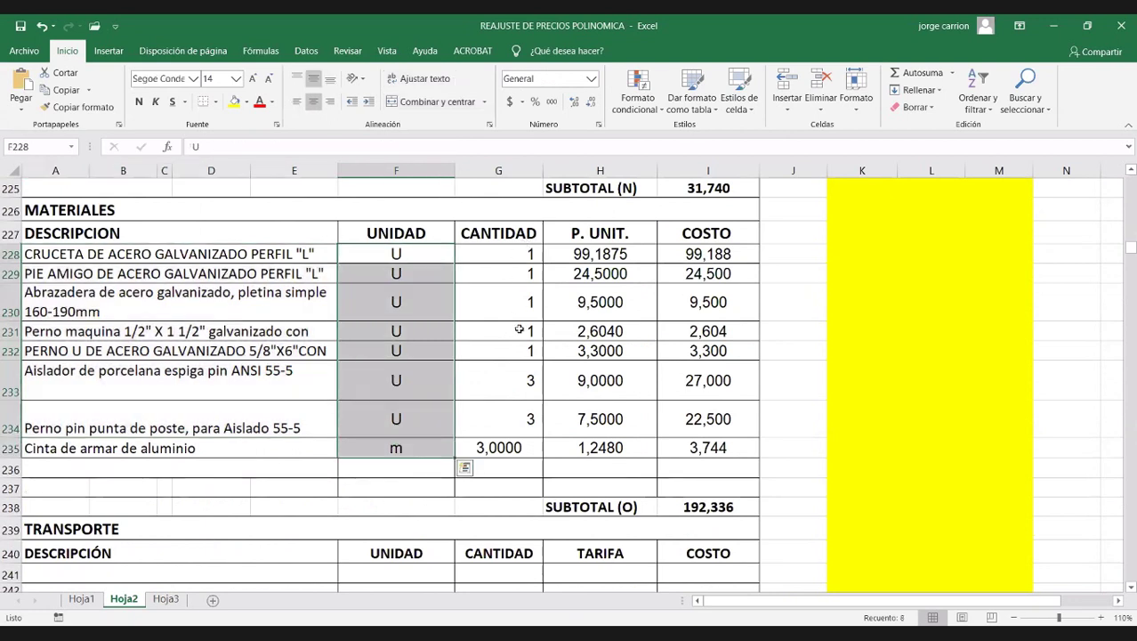
Examine the material quantities in the CANTIDAD column by selecting G228:G234
key(Right)
key(shift+Down)
key(shift+Down)
key(shift+Down)
key(shift+Down)
key(shift+Down)
key(shift+Down)
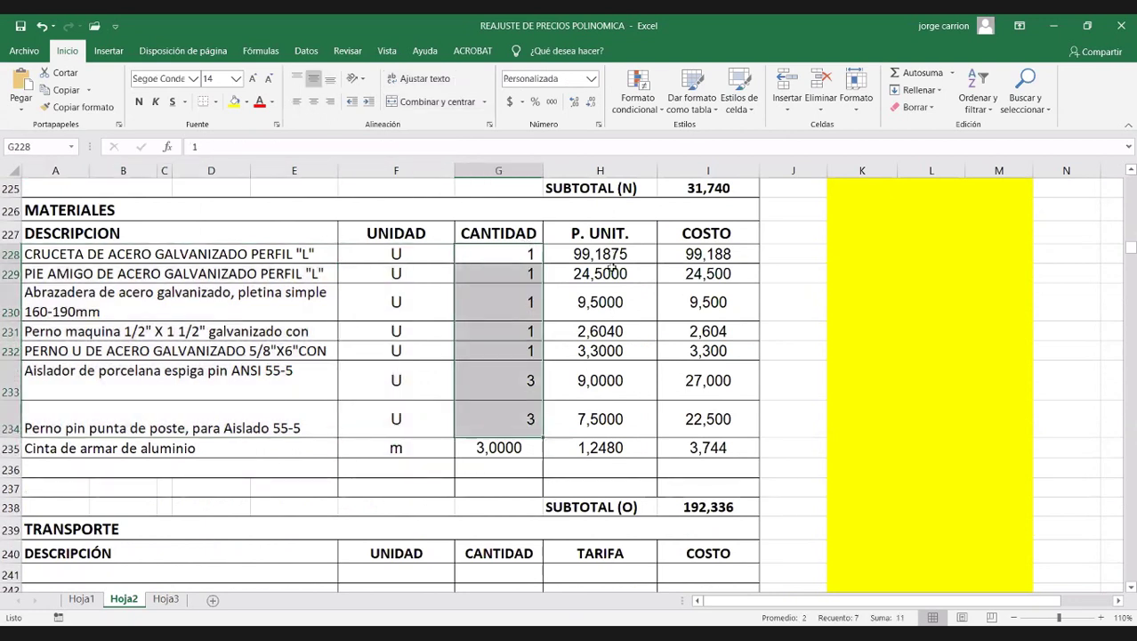
Examine the material unit prices in H228:H235 and the first material's COSTO cell in I228
key(Right)
key(shift+Down)
key(shift+Down)
key(shift+Down)
key(shift+Down)
key(shift+Down)
key(shift+Down)
key(shift+Down)
key(shift+Down)
key(shift+Up)
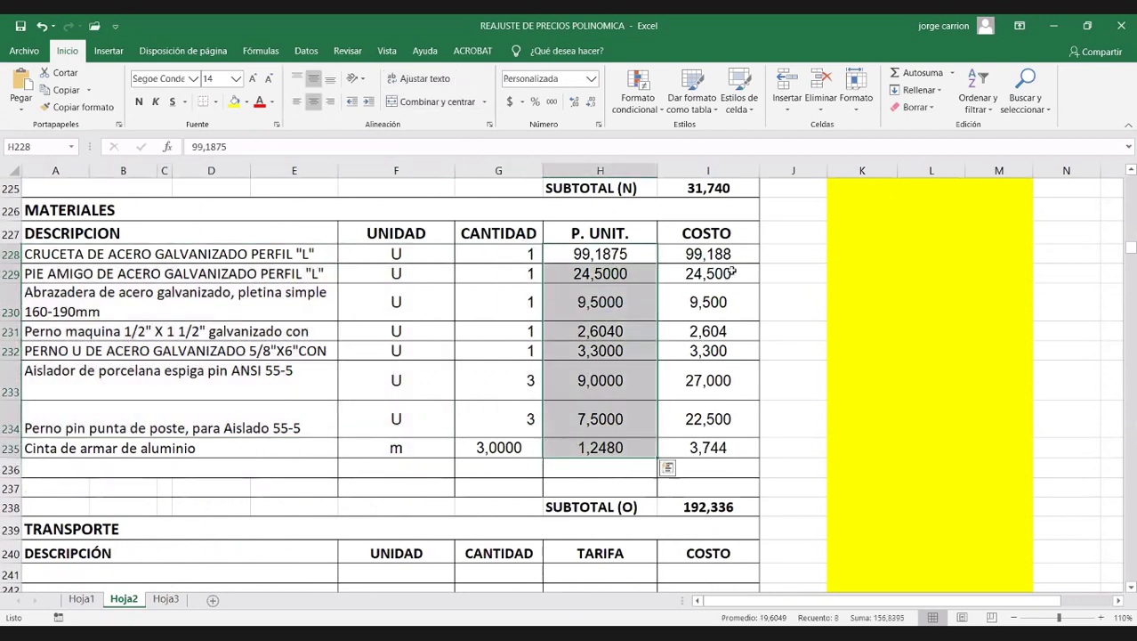
click(731, 257)
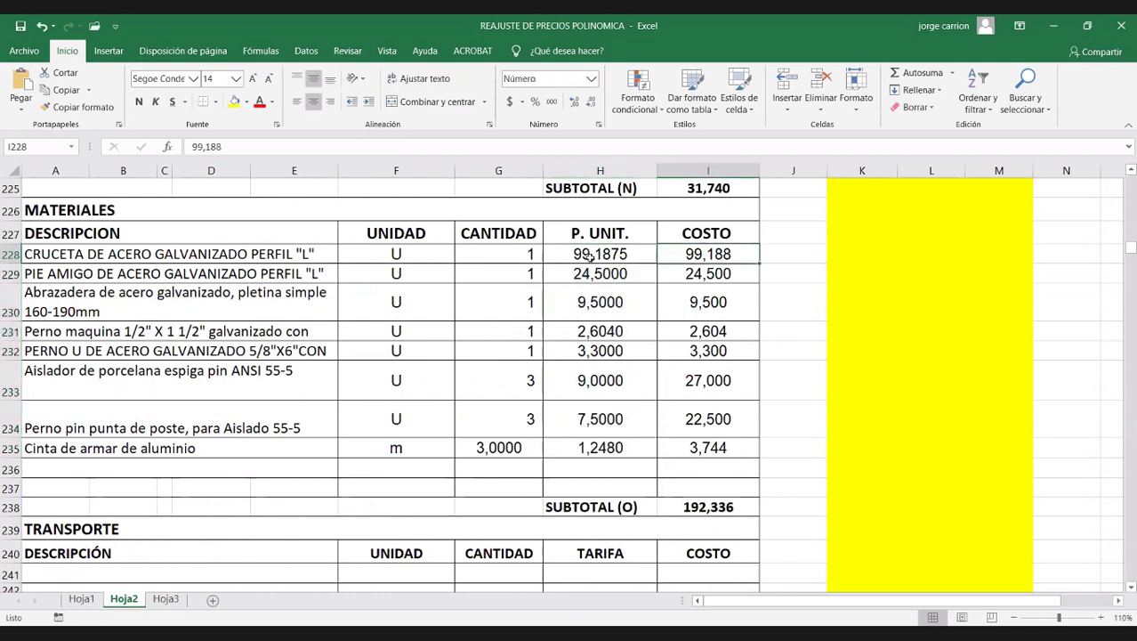
Inspect the sum formula of SUBTOTAL (O) in I238, leaving it unedited
click(705, 506)
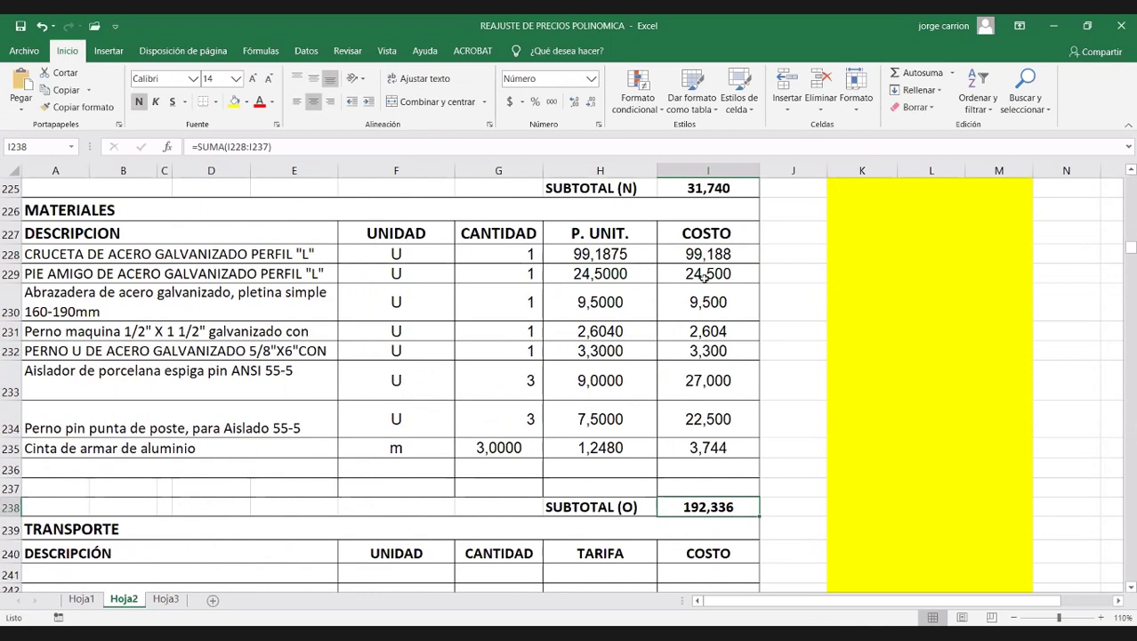
key(F2)
key(Escape)
scroll(187, 432, down, 2)
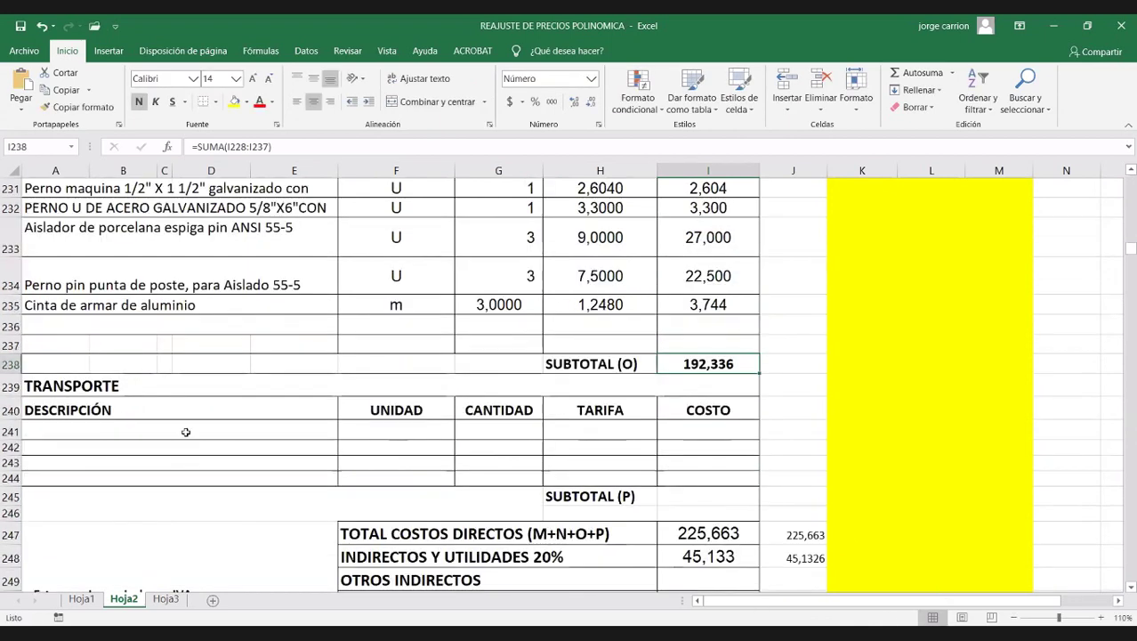
Examine the first COSTO and DESCRIPCIÓN cells of the TRANSPORTE table in row 241
click(688, 439)
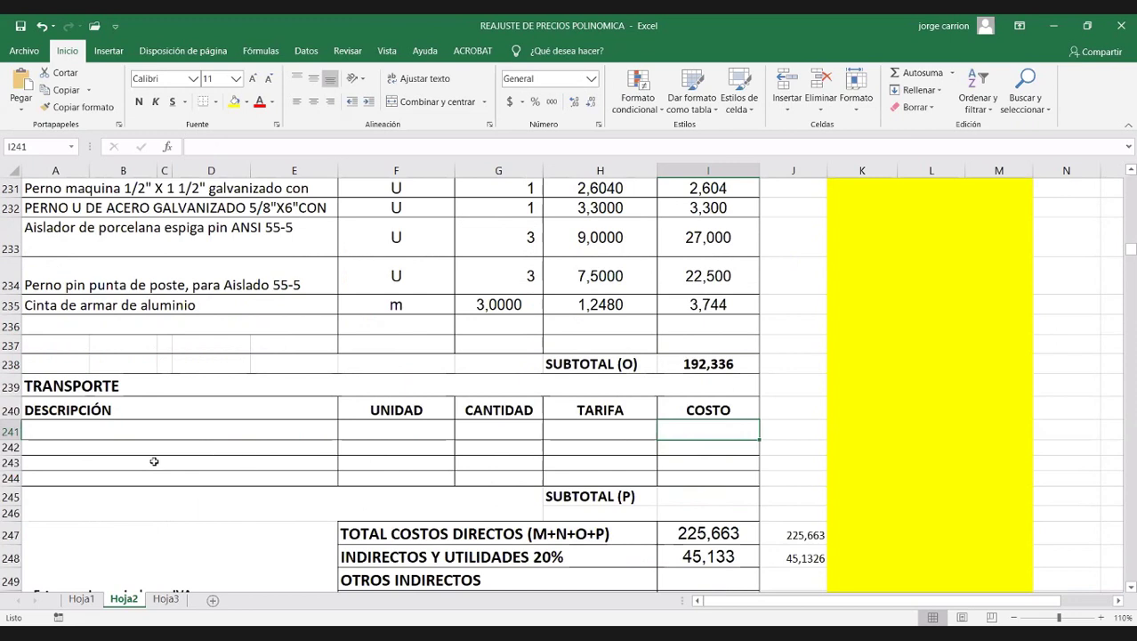
click(126, 427)
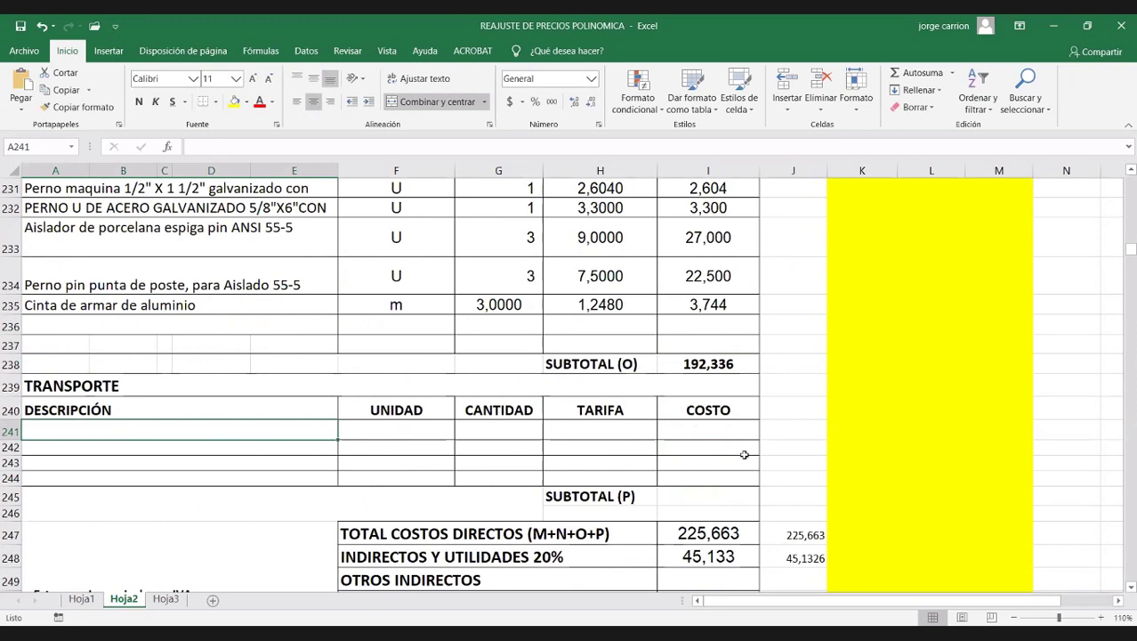
scroll(743, 454, down, 1)
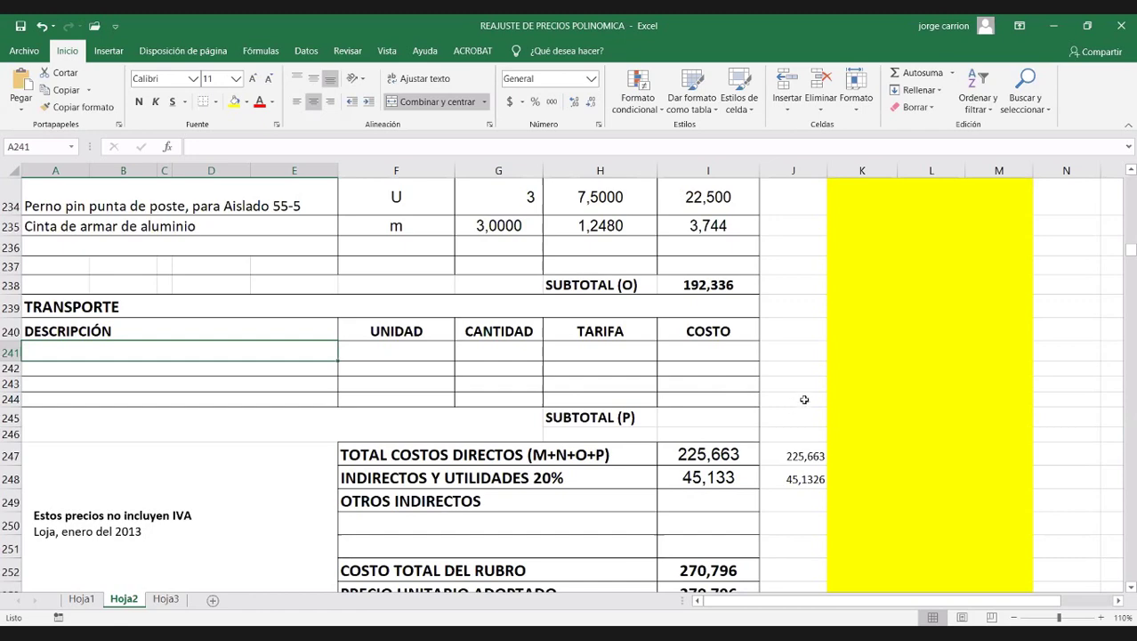
Return to SUBTOTAL (M) in I217 and SUBTOTAL (N) in I225 and review their sum formulas
scroll(803, 399, up, 2)
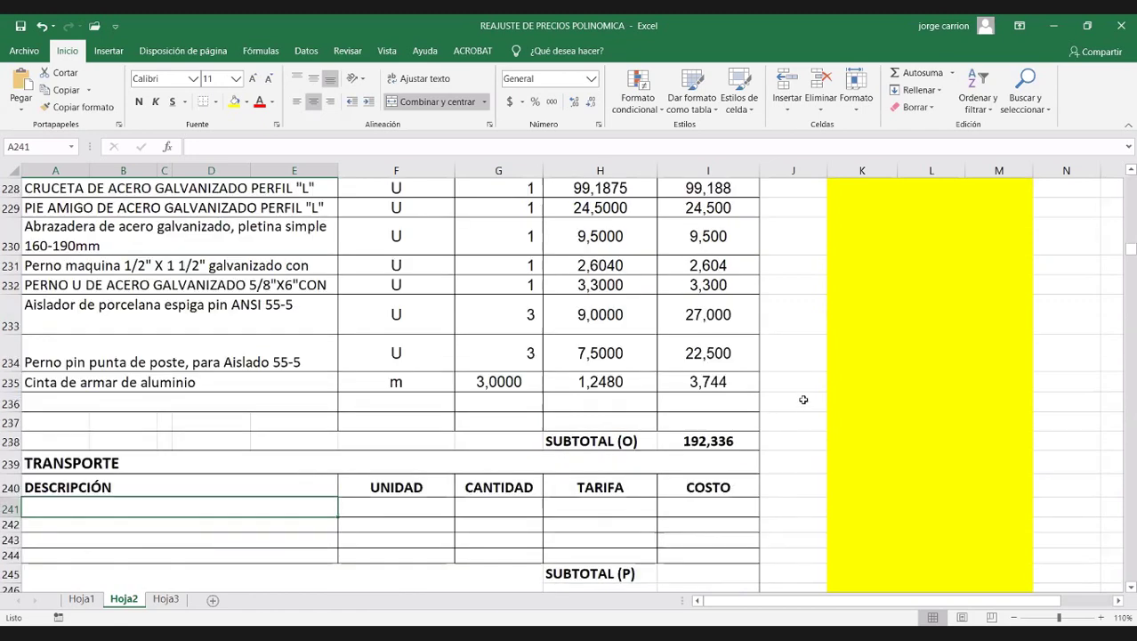
scroll(729, 419, up, 7)
click(729, 416)
scroll(716, 498, down, 1)
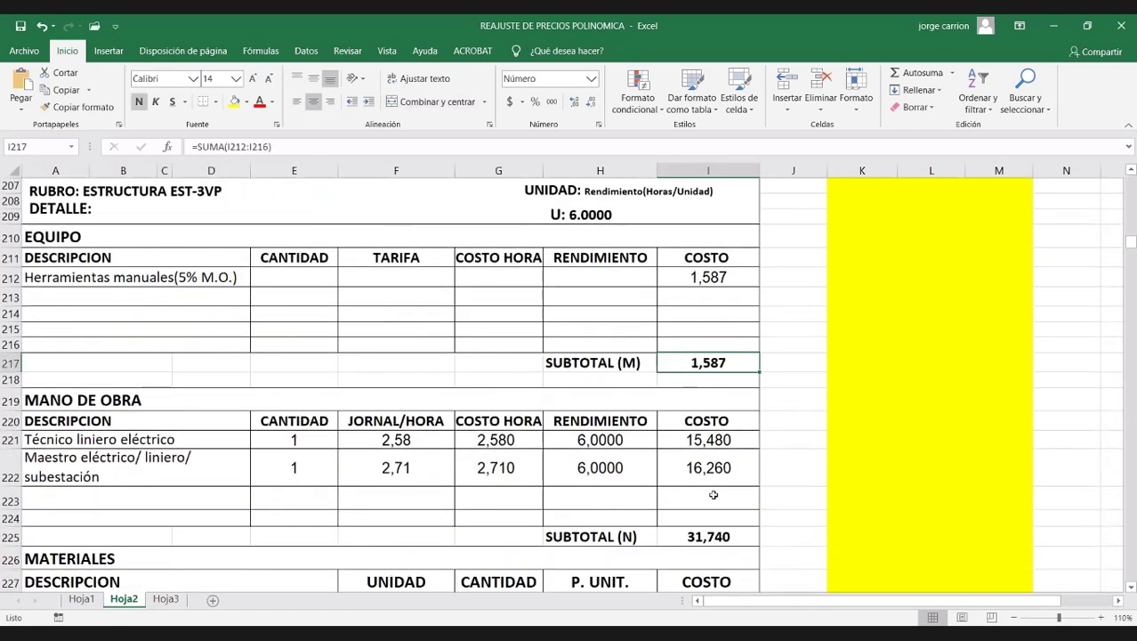
scroll(713, 494, down, 1)
click(713, 494)
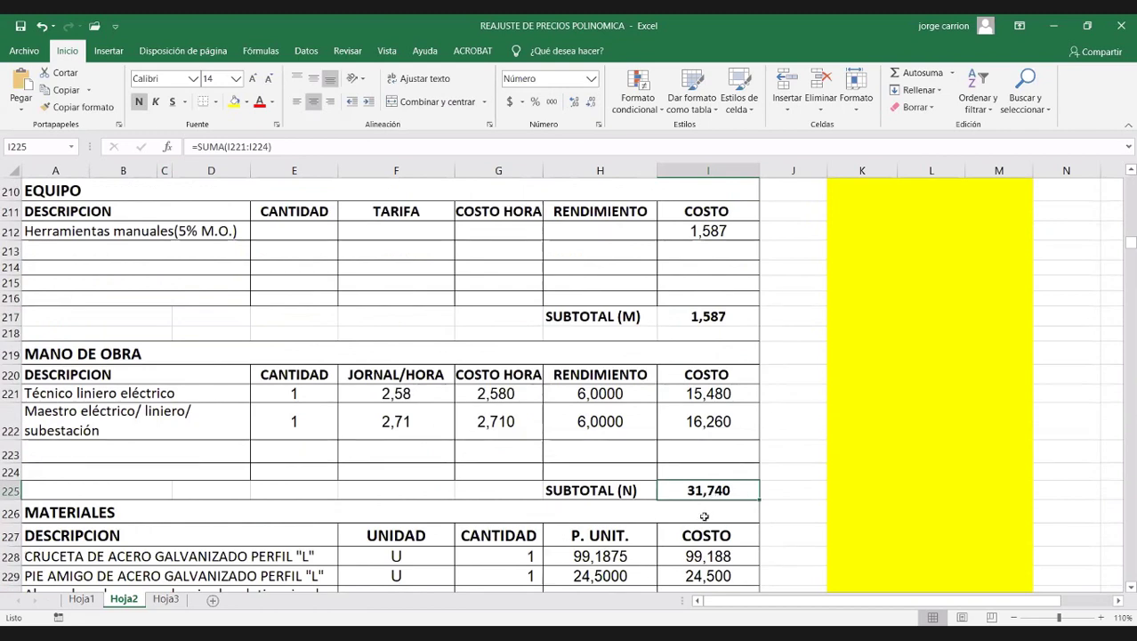
scroll(707, 580, down, 1)
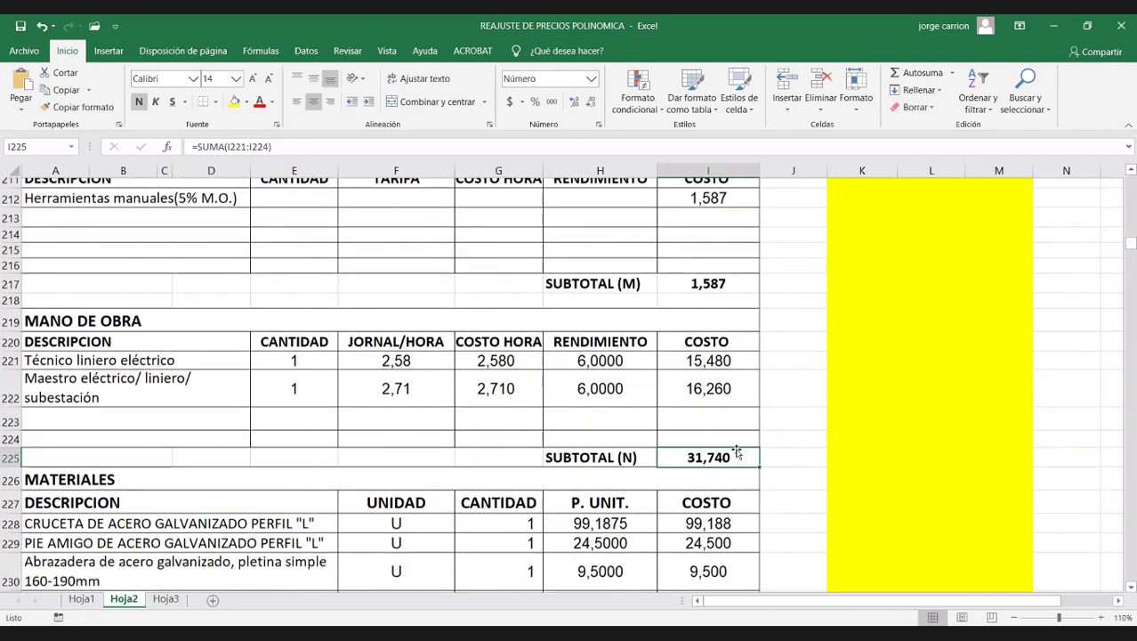
Review the SUBTOTAL (O) cell I238 for materials and the SUBTOTAL (P) cell I245 for transport
key(ctrl+Down)
key(ctrl+Down)
key(ctrl+Down)
scroll(710, 494, down, 2)
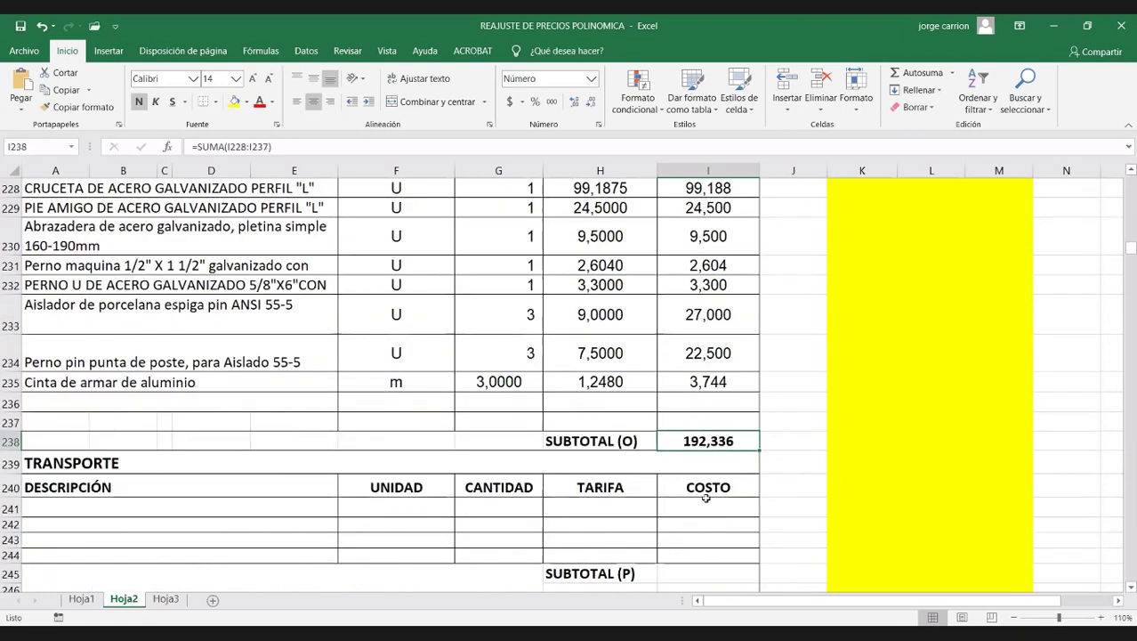
scroll(628, 526, down, 1)
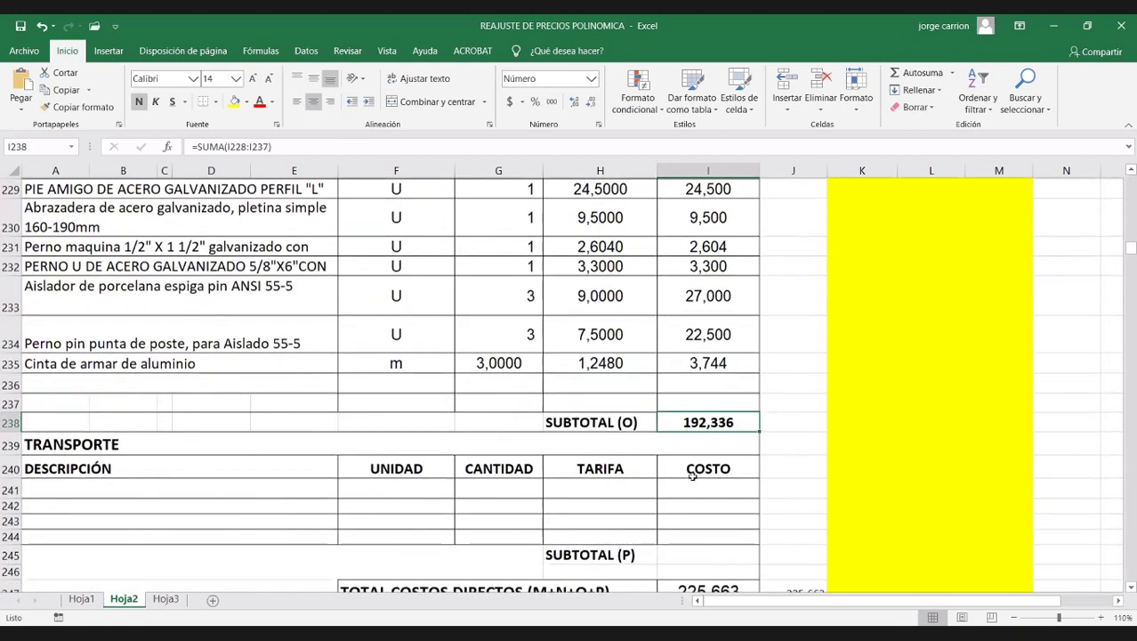
click(707, 554)
scroll(697, 447, down, 1)
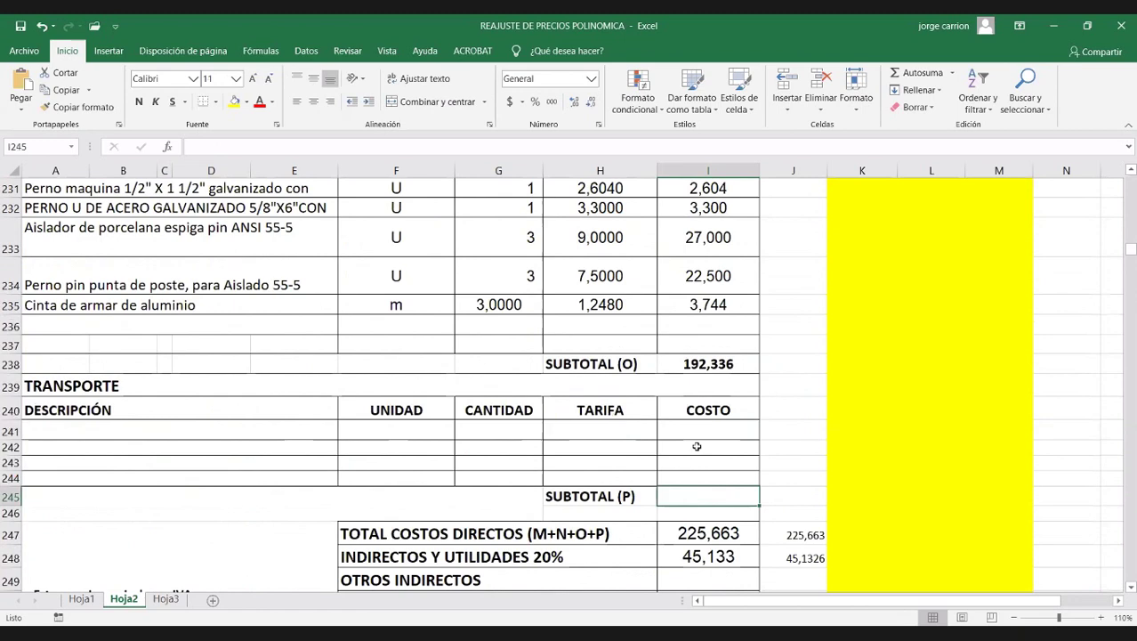
Inspect TOTAL COSTOS DIRECTOS in I247 and the formula in J247 that adds the subtotals, leaving both unedited
scroll(812, 452, down, 1)
key(Down)
key(Down)
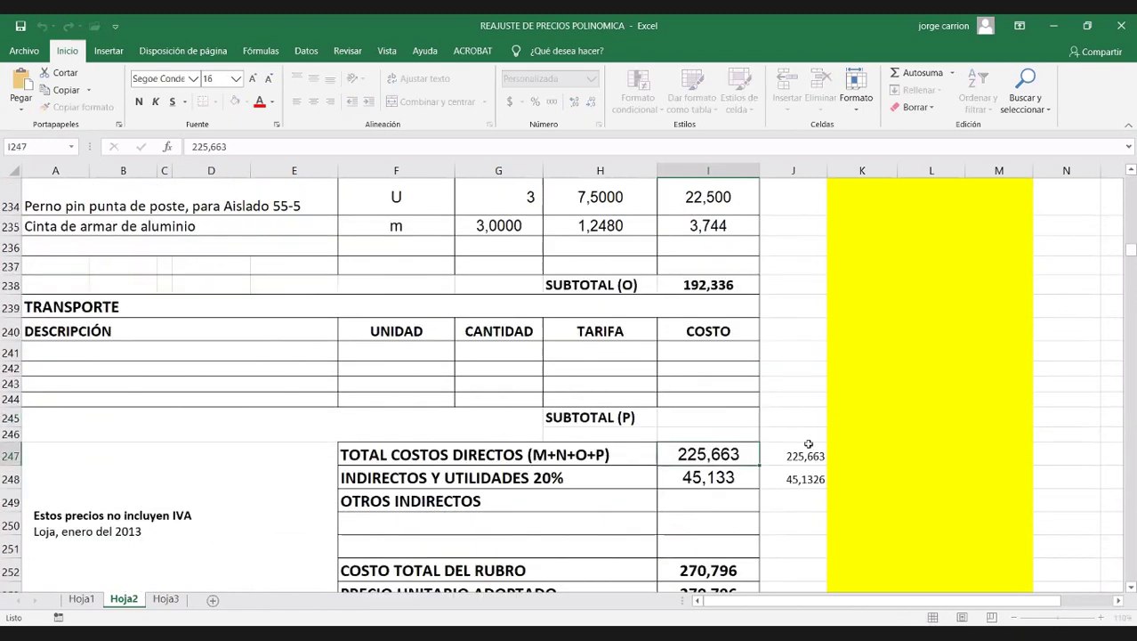
double_click(807, 450)
key(Escape)
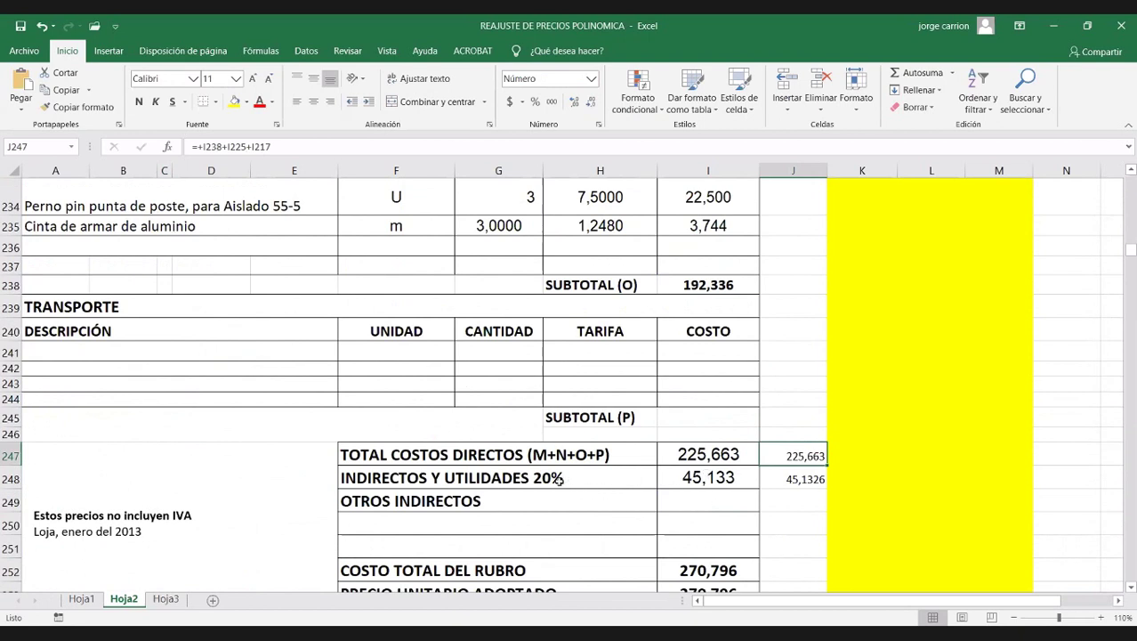
Inspect INDIRECTOS Y UTILIDADES 20% in I248 and its formula in J248, leaving both unedited
click(729, 475)
click(781, 479)
double_click(781, 478)
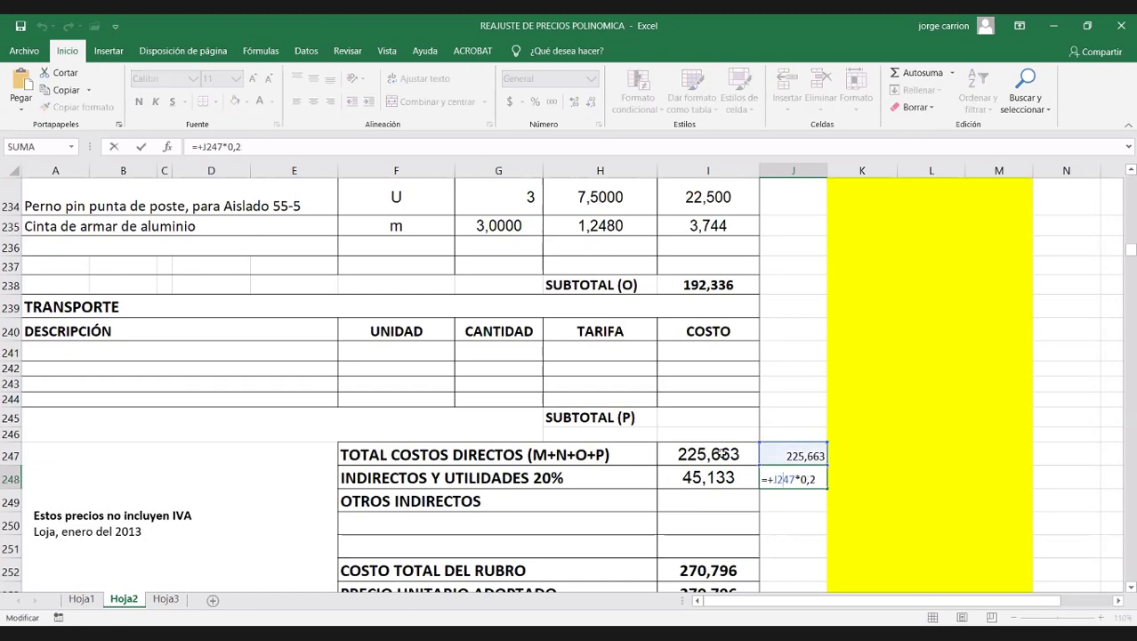
key(Escape)
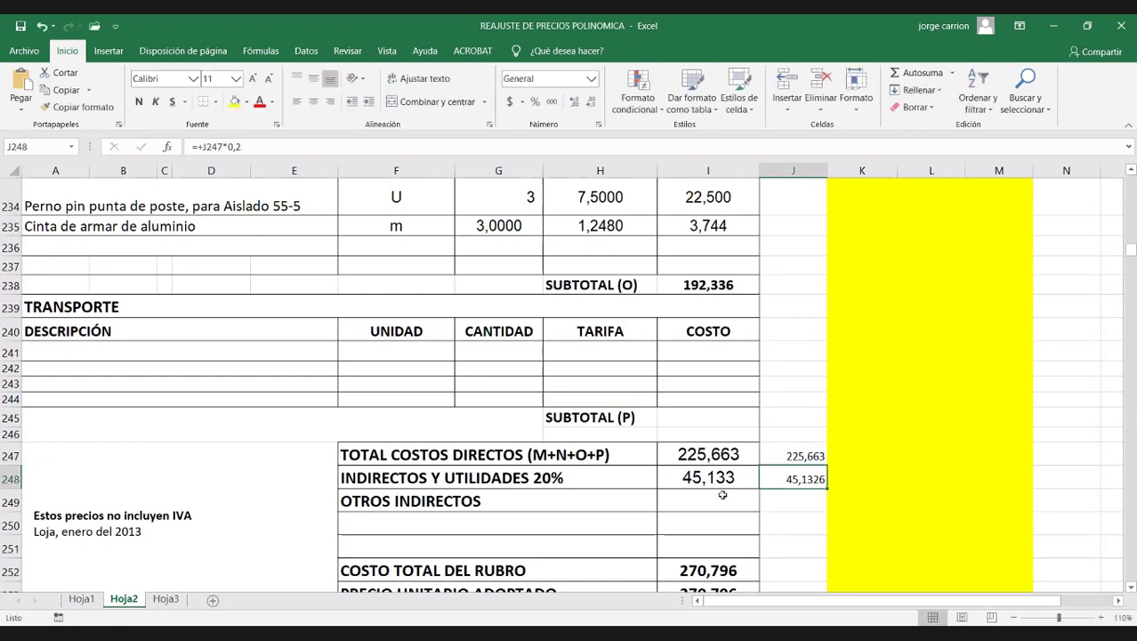
Inspect the formulas of COSTO TOTAL DEL RUBRO in I252 and PRECIO UNITARIO ADOPTADO in I253
scroll(722, 495, down, 2)
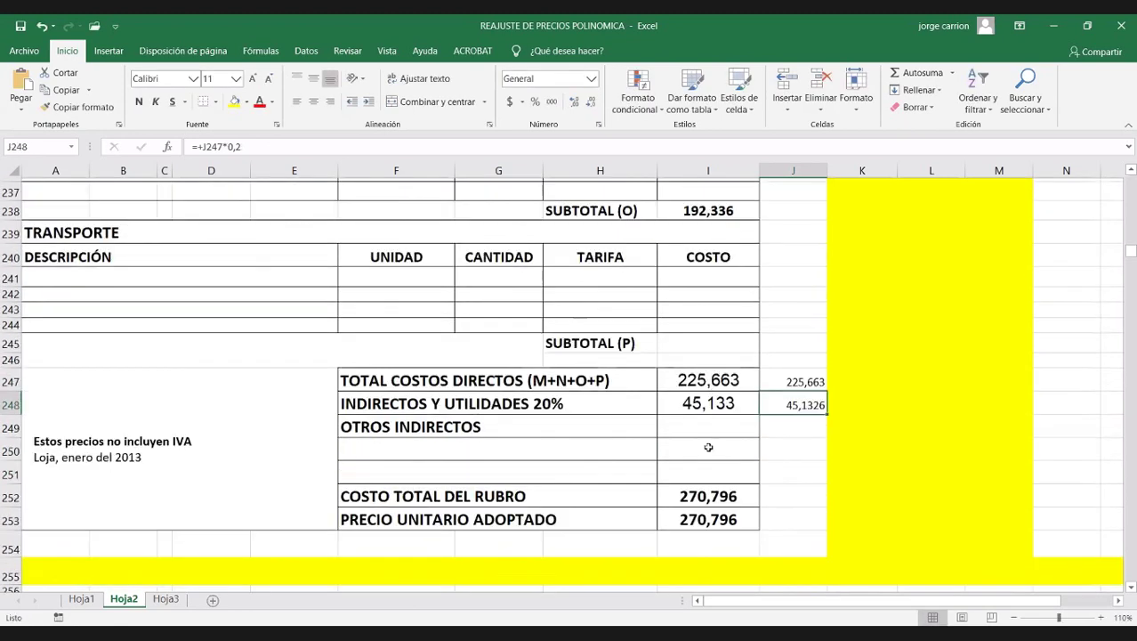
click(699, 492)
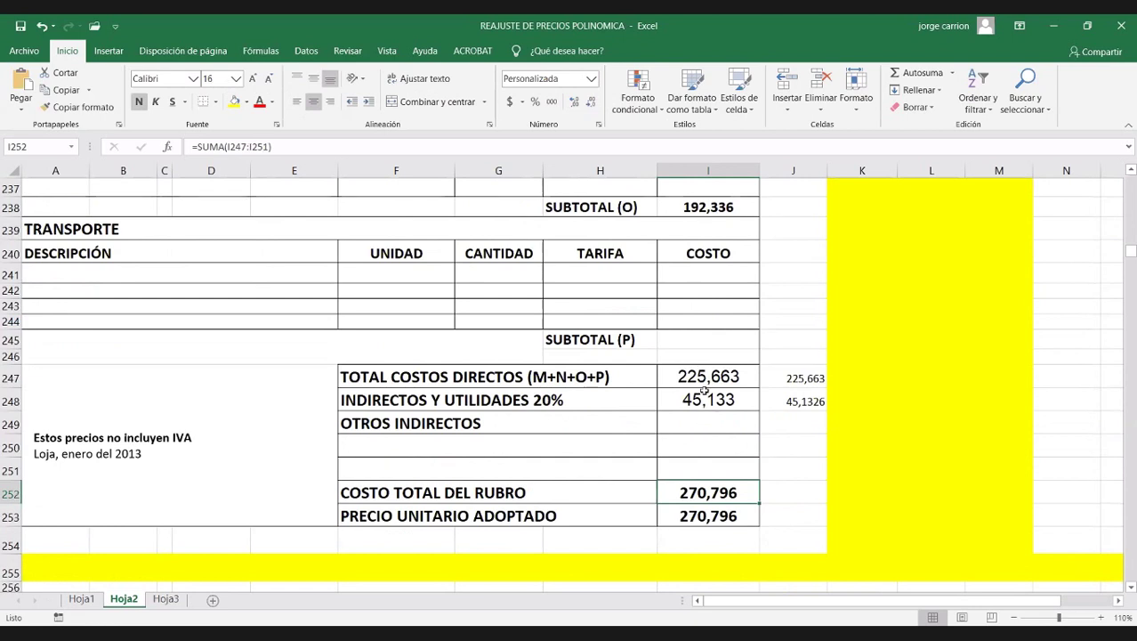
click(719, 517)
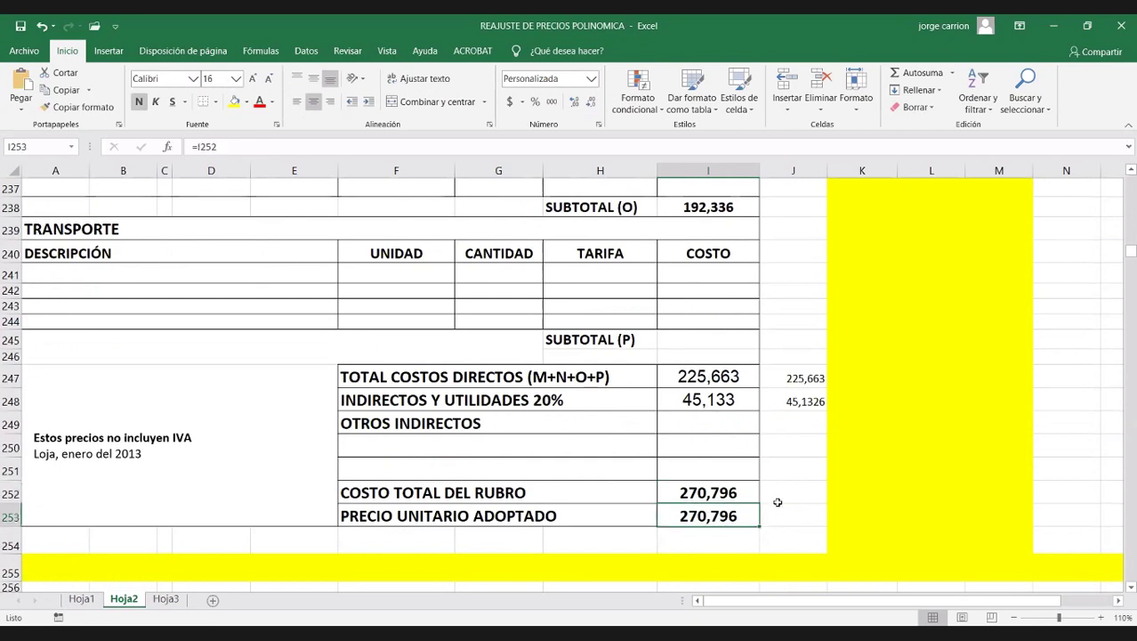
click(703, 492)
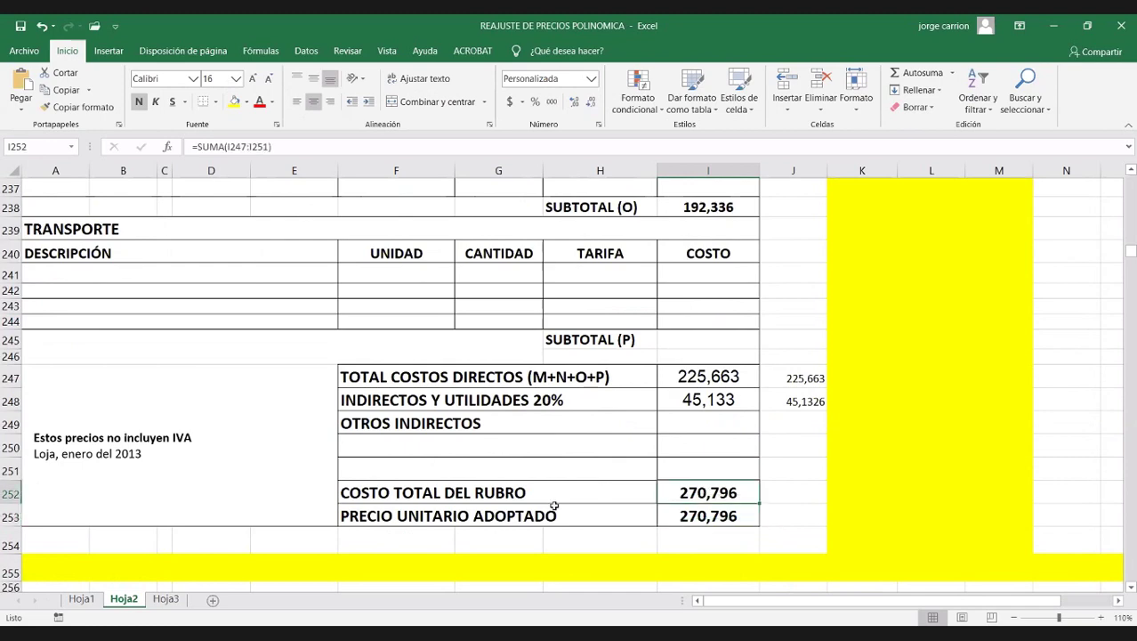
Review the whole EST-3VP analysis from its EQUIPO and MANO DE OBRA tables down to the adopted unit price
scroll(468, 448, up, 2)
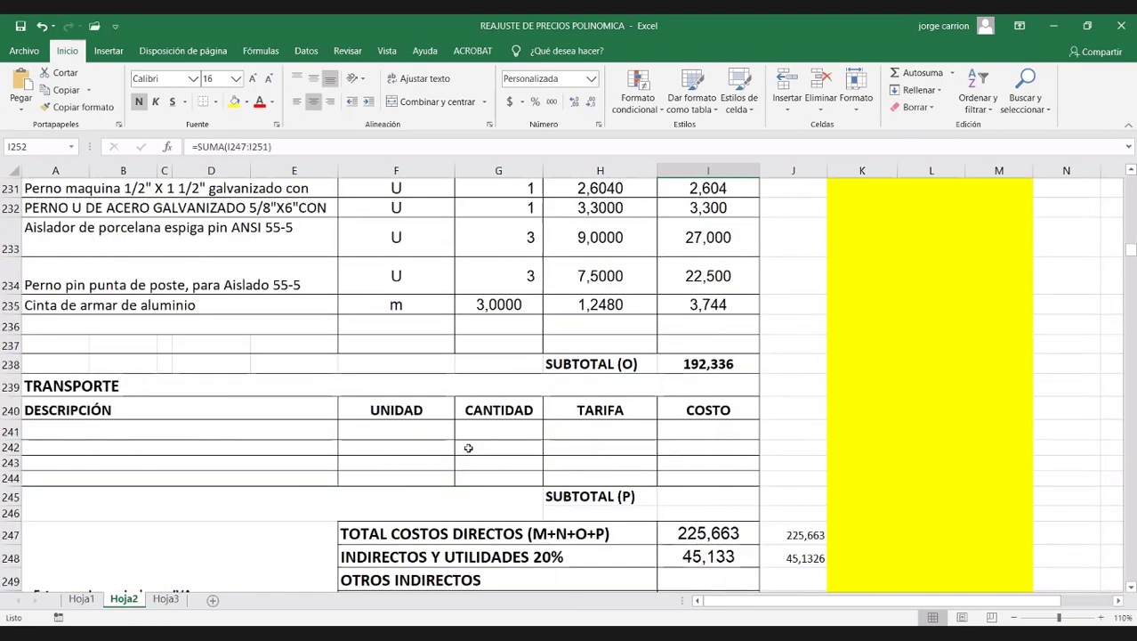
scroll(468, 447, up, 12)
scroll(468, 448, down, 2)
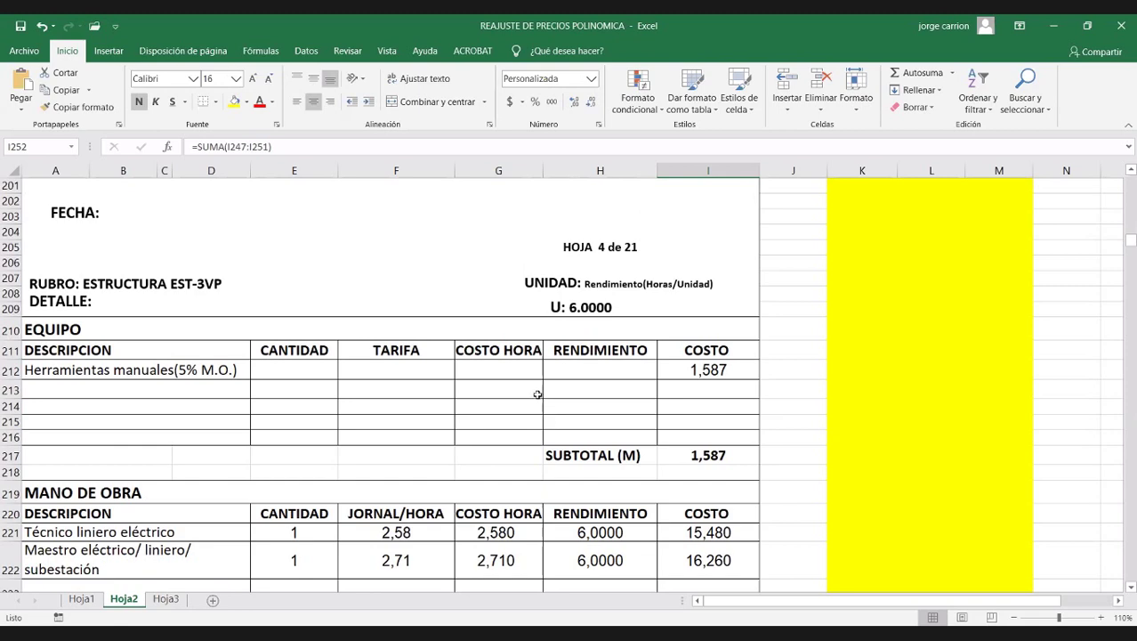
scroll(538, 394, down, 1)
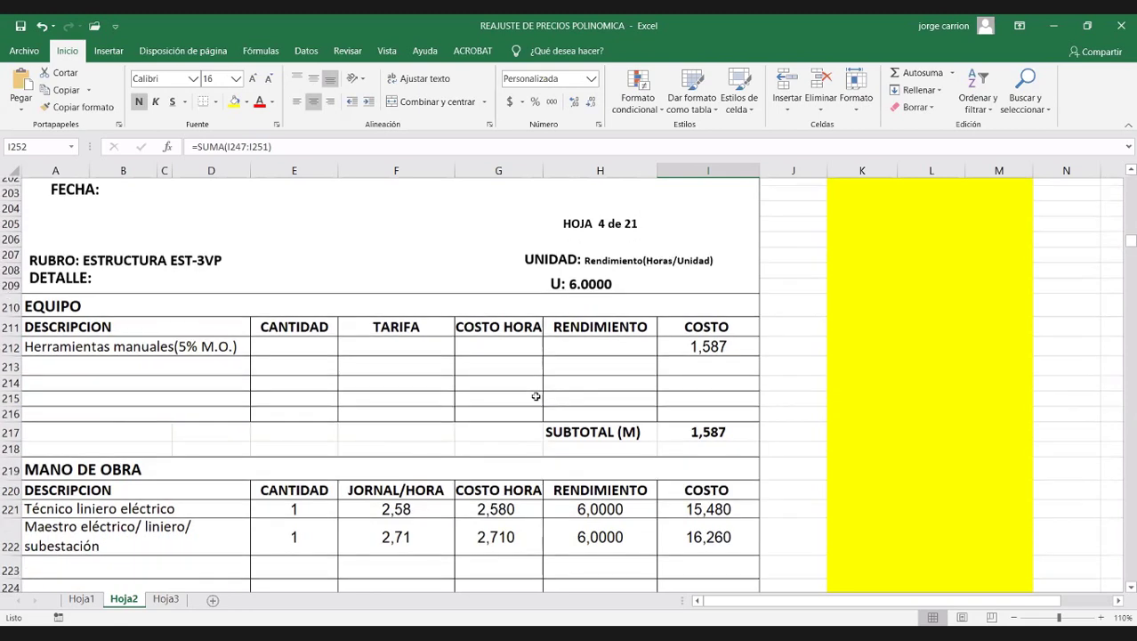
scroll(535, 396, down, 9)
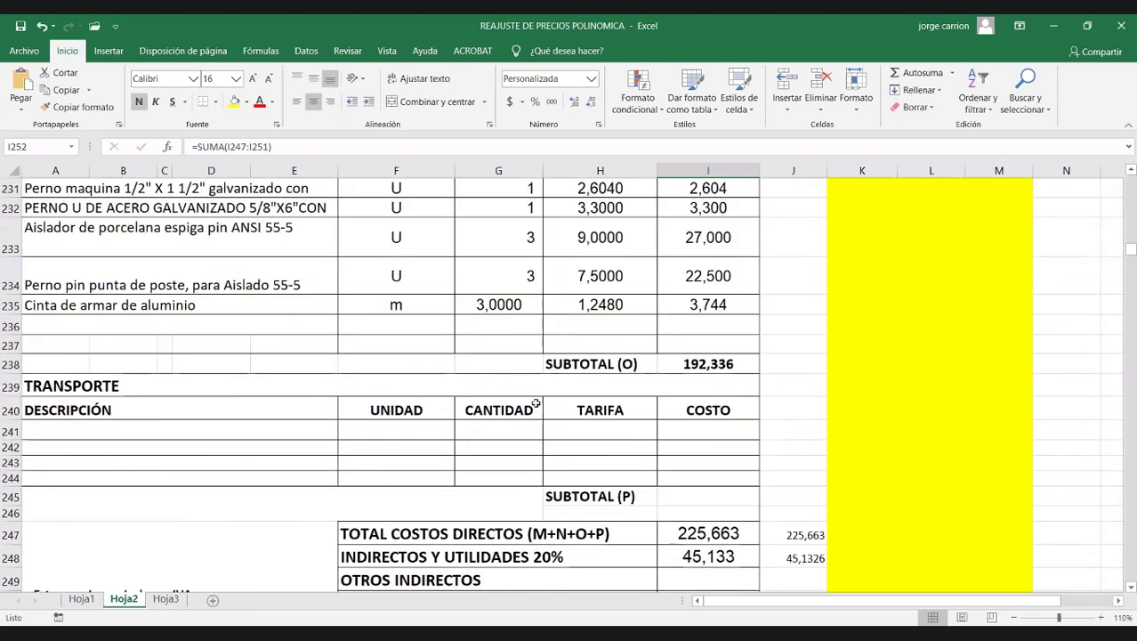
scroll(536, 405, up, 1)
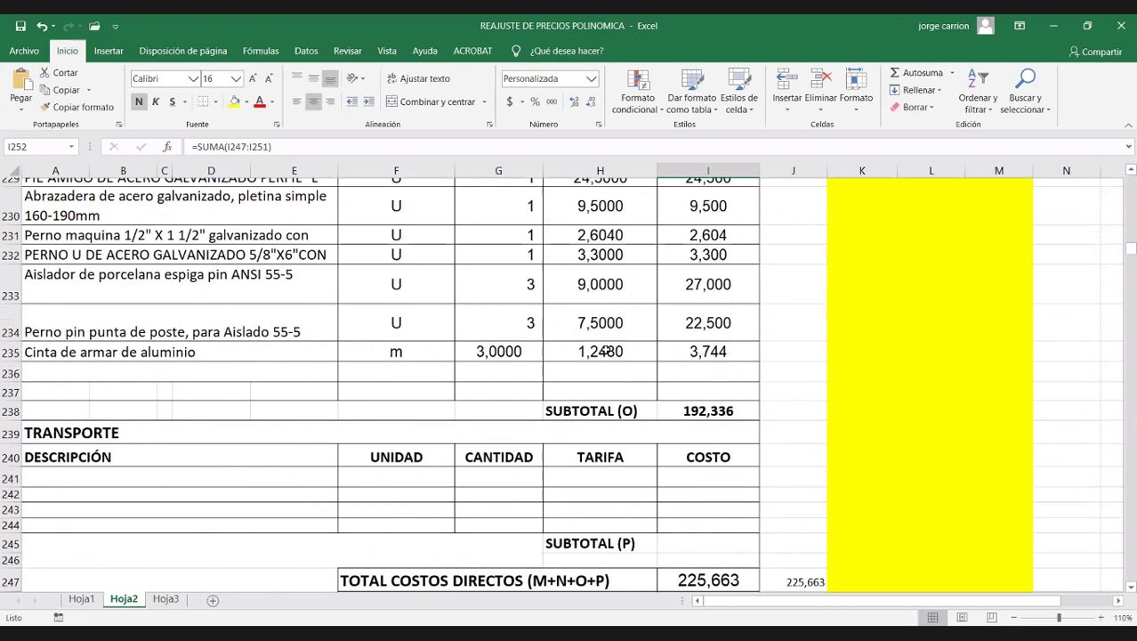
scroll(623, 350, down, 4)
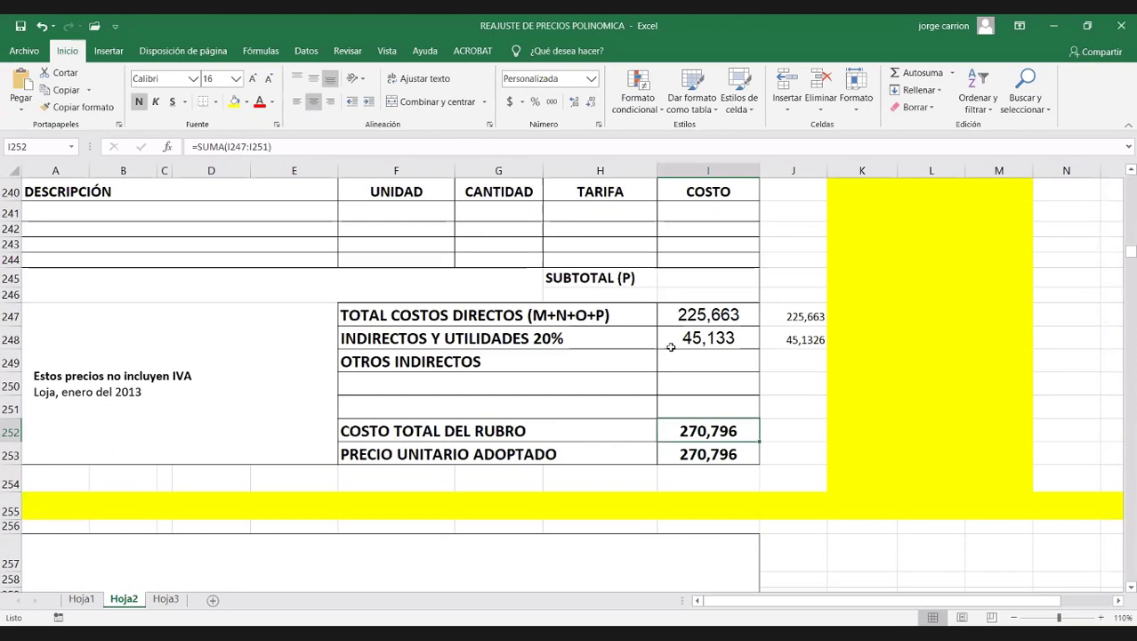
Examine the EST-3VP header block in A194 and select the neighbouring cells J194:J209
scroll(671, 347, up, 16)
click(140, 348)
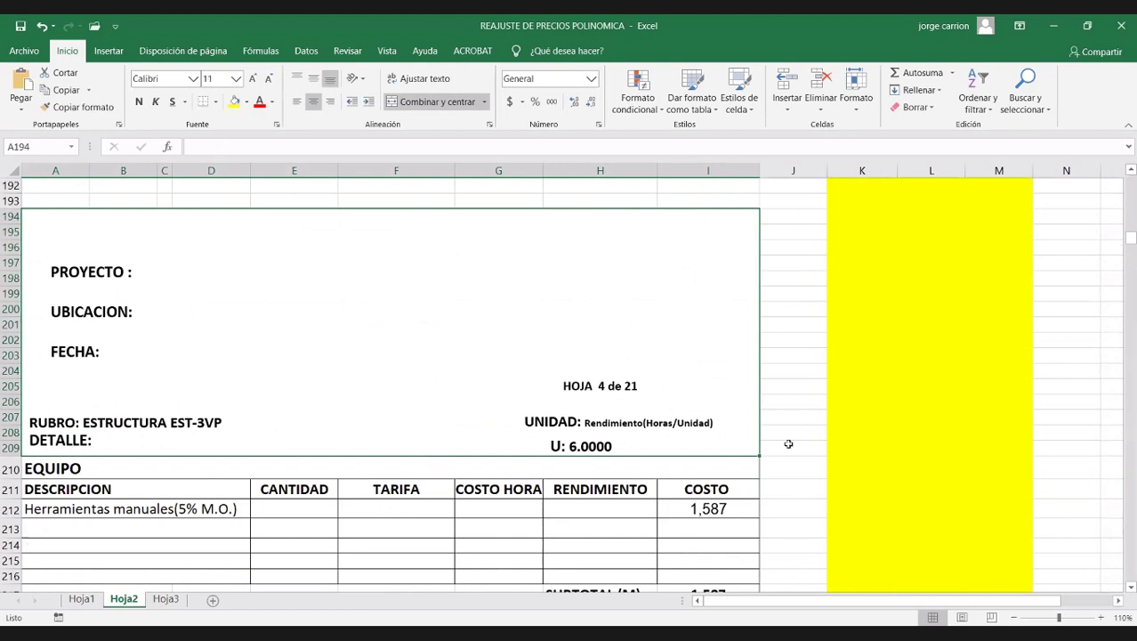
drag(792, 216, 790, 448)
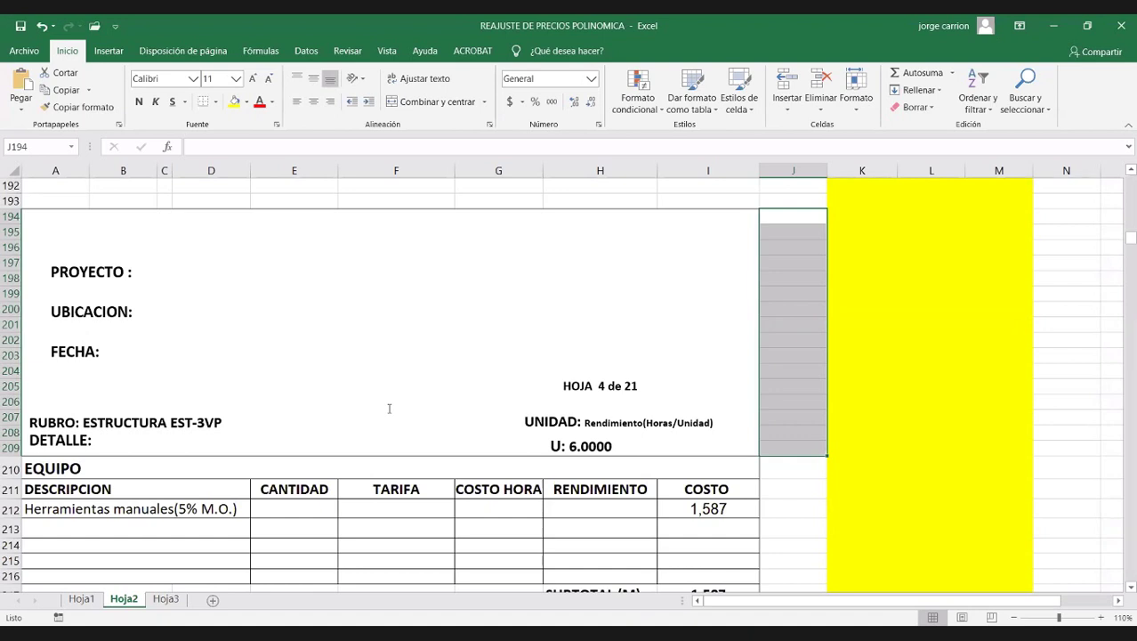
Close the REAJUSTE DE PRECIOS POLINOMICA workbook window
click(1123, 19)
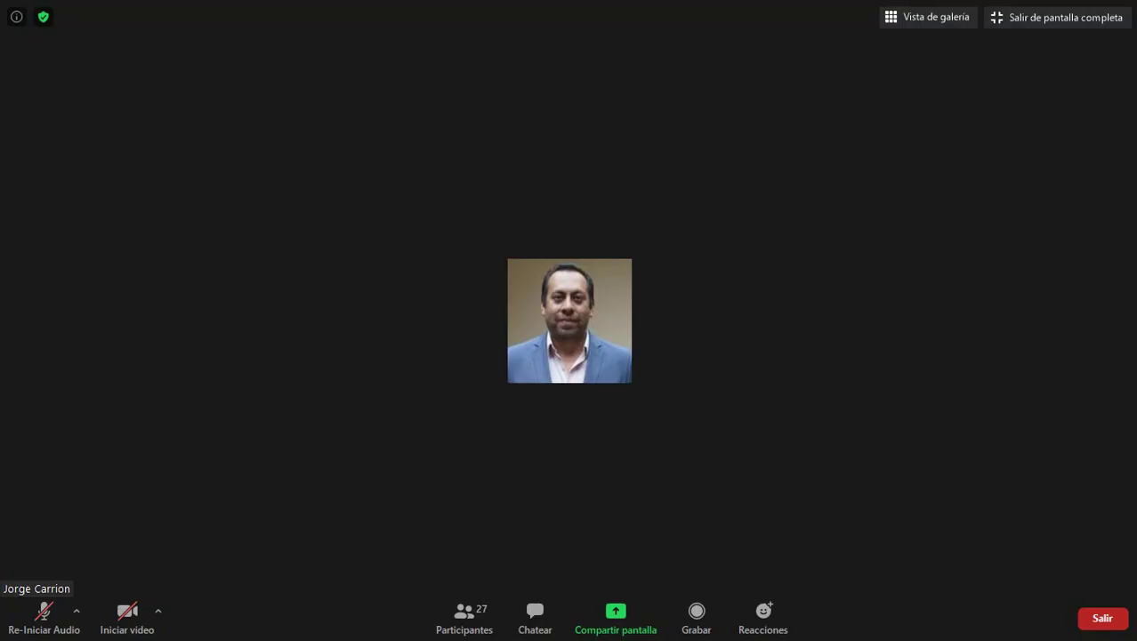